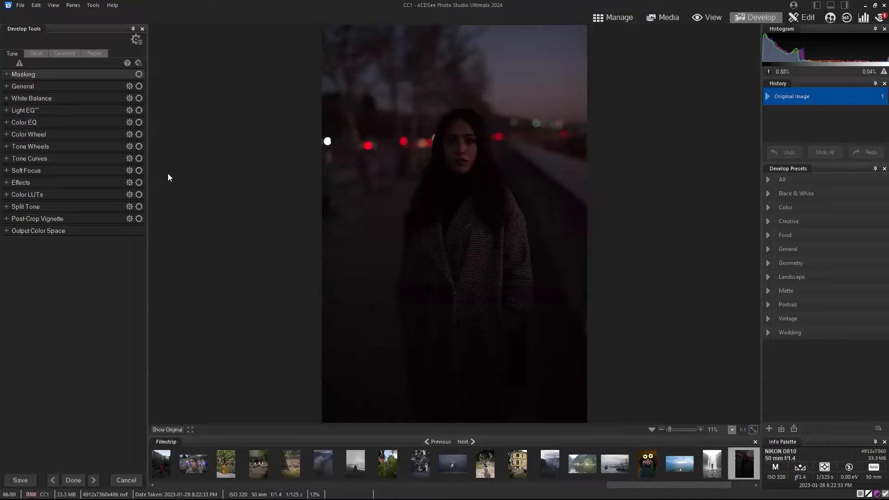
Raise the exposure to +1.12 eV in the General adjustments and compare the photo with and without the adjustment.
{"action": "left_click", "coordinate": [6, 87]}
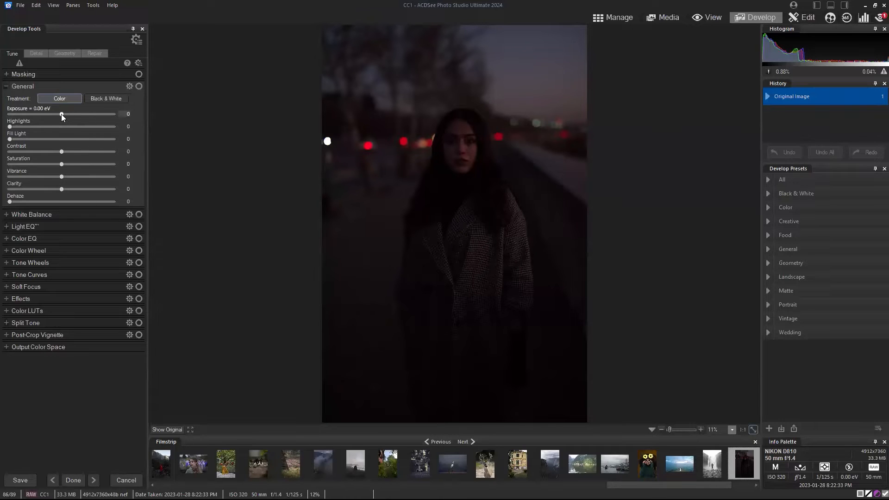
{"action": "left_click_drag", "start_coordinate": [62, 114], "coordinate": [75, 114]}
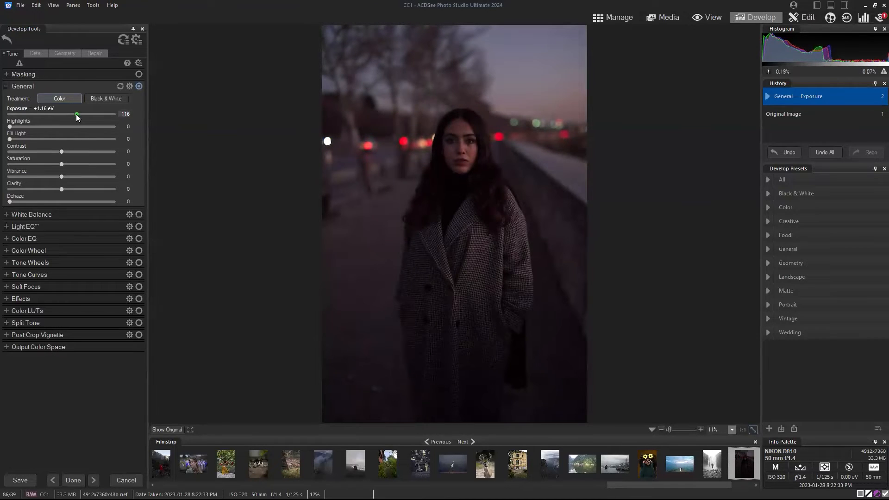
{"action": "scroll", "coordinate": [76, 114], "scroll_direction": "down", "scroll_amount": 4}
{"action": "left_click", "coordinate": [139, 87]}
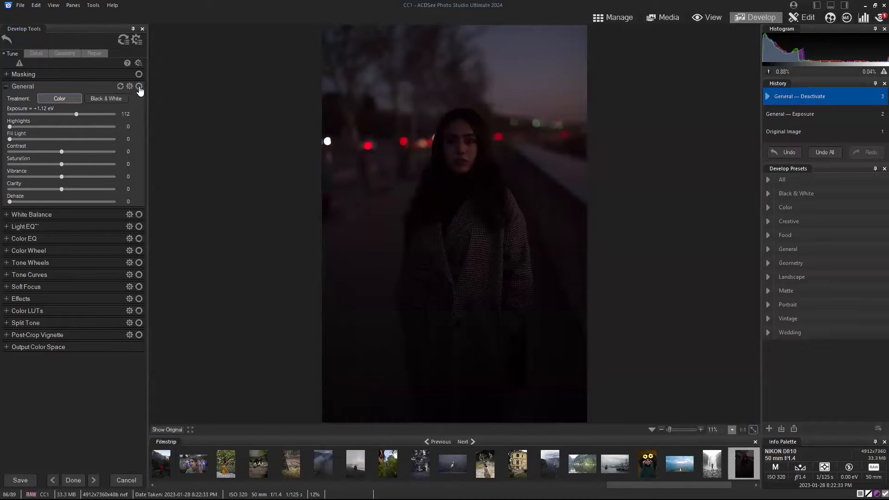
{"action": "left_click", "coordinate": [139, 87]}
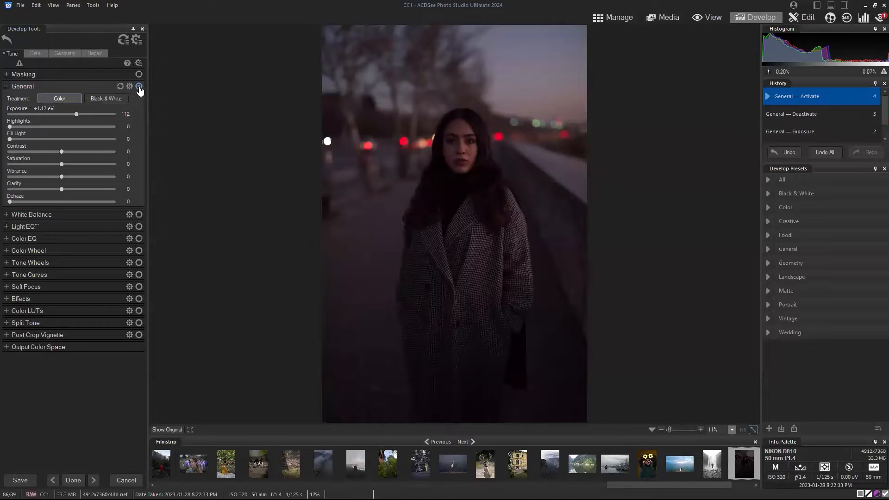
{"action": "left_click", "coordinate": [139, 87]}
{"action": "left_click", "coordinate": [138, 87]}
Set the exposure to +0.98 eV and compare the result against the unadjusted photo.
{"action": "left_click", "coordinate": [74, 114]}
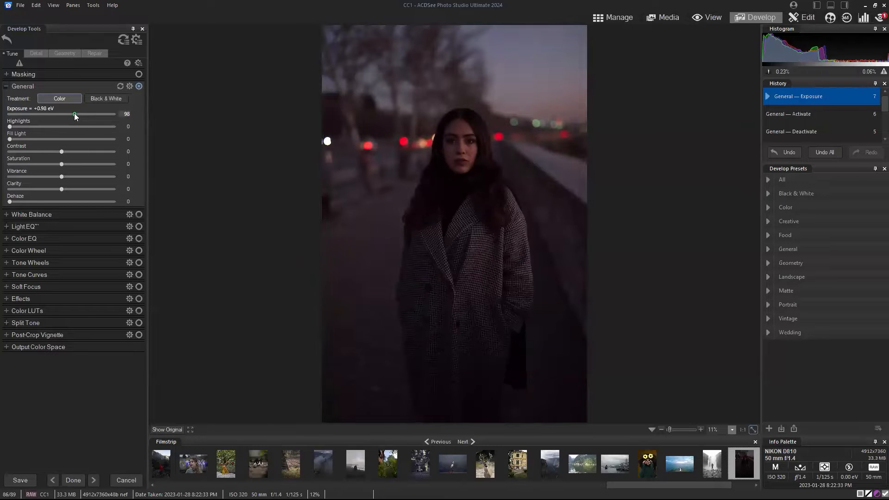
{"action": "left_click", "coordinate": [139, 87]}
{"action": "left_click", "coordinate": [139, 88]}
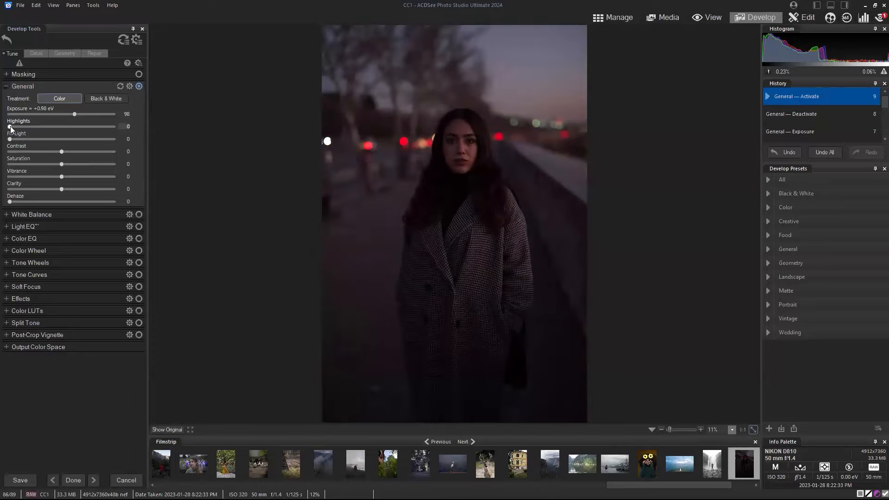
Test the exposure at +2.58 eV and settle on +1.19 eV, leaving General highlights at 0.
{"action": "mouse_move", "coordinate": [10, 127]}
{"action": "left_mouse_down"}
{"action": "mouse_move", "coordinate": [100, 131]}
{"action": "mouse_move", "coordinate": [5, 134]}
{"action": "left_mouse_up"}
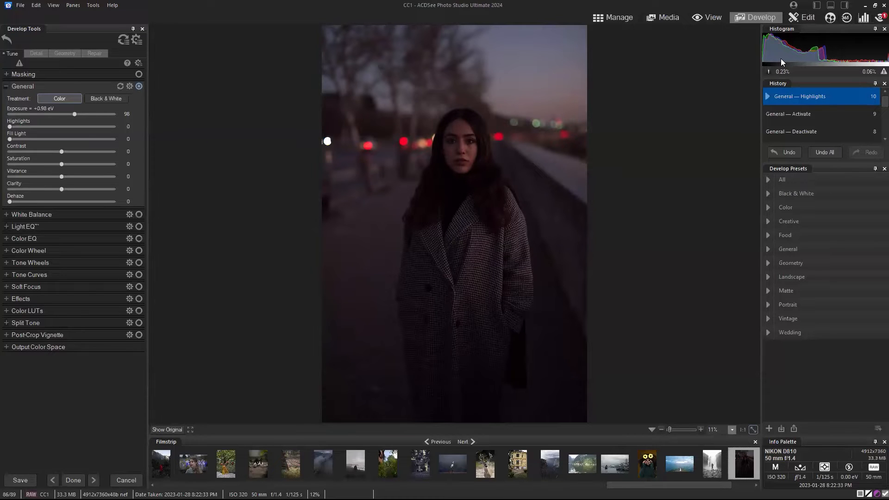
{"action": "left_click_drag", "start_coordinate": [75, 114], "coordinate": [94, 114]}
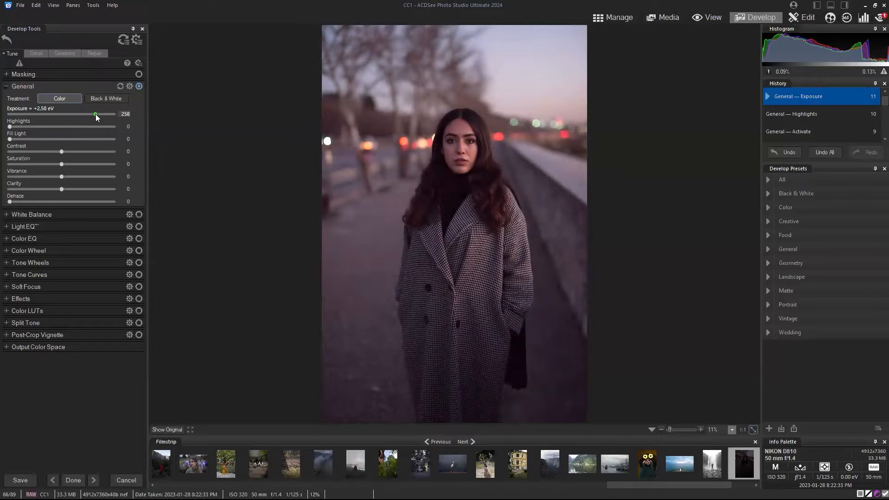
{"action": "left_click_drag", "start_coordinate": [95, 114], "coordinate": [77, 116]}
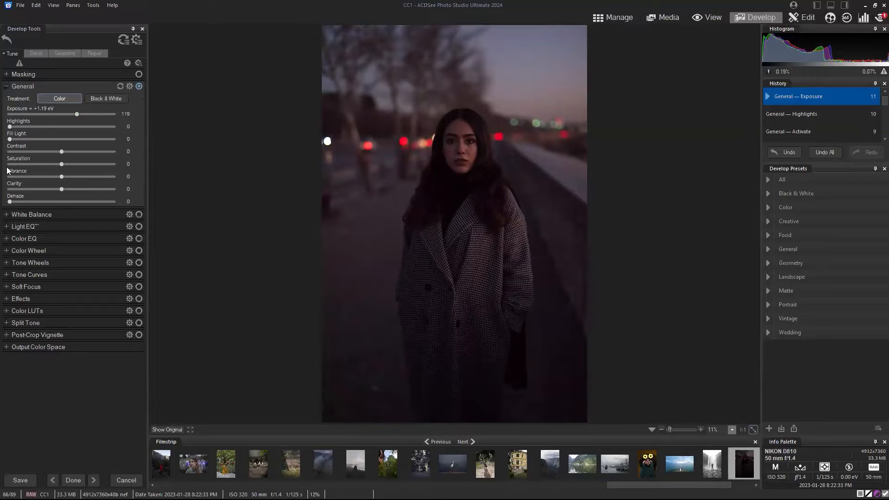
Try the Light EQ shadows and highlights and the General fill light, and reset the Light EQ group.
{"action": "left_click", "coordinate": [8, 228]}
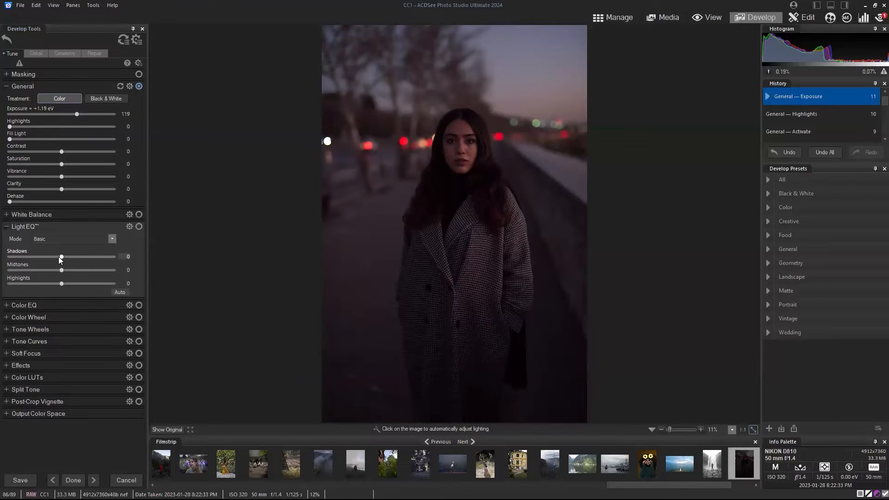
{"action": "mouse_move", "coordinate": [60, 258]}
{"action": "left_mouse_down"}
{"action": "mouse_move", "coordinate": [116, 263]}
{"action": "mouse_move", "coordinate": [61, 266]}
{"action": "left_mouse_up"}
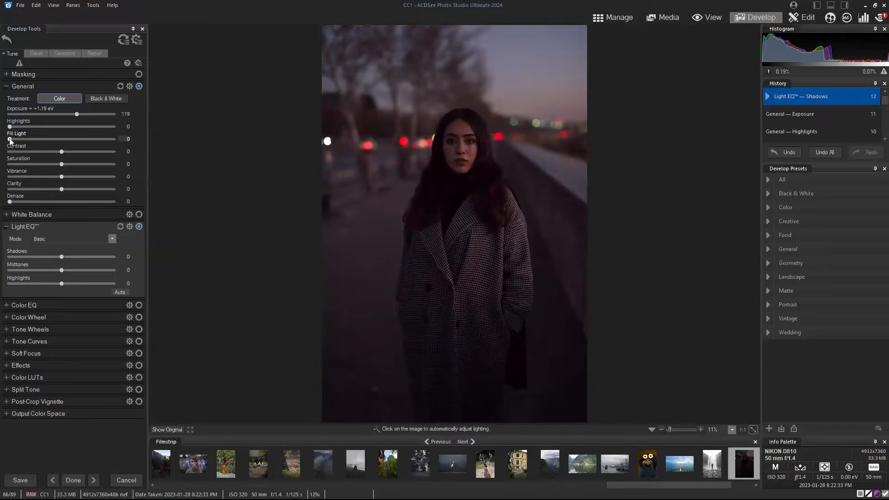
{"action": "mouse_move", "coordinate": [10, 139]}
{"action": "left_mouse_down"}
{"action": "mouse_move", "coordinate": [52, 143]}
{"action": "mouse_move", "coordinate": [8, 146]}
{"action": "left_mouse_up"}
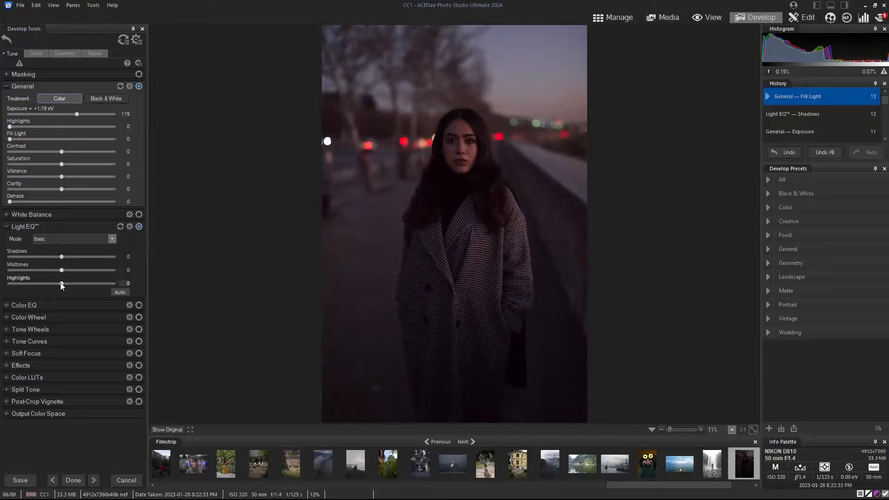
{"action": "mouse_move", "coordinate": [61, 282]}
{"action": "left_mouse_down"}
{"action": "mouse_move", "coordinate": [40, 283]}
{"action": "mouse_move", "coordinate": [61, 287]}
{"action": "left_mouse_up"}
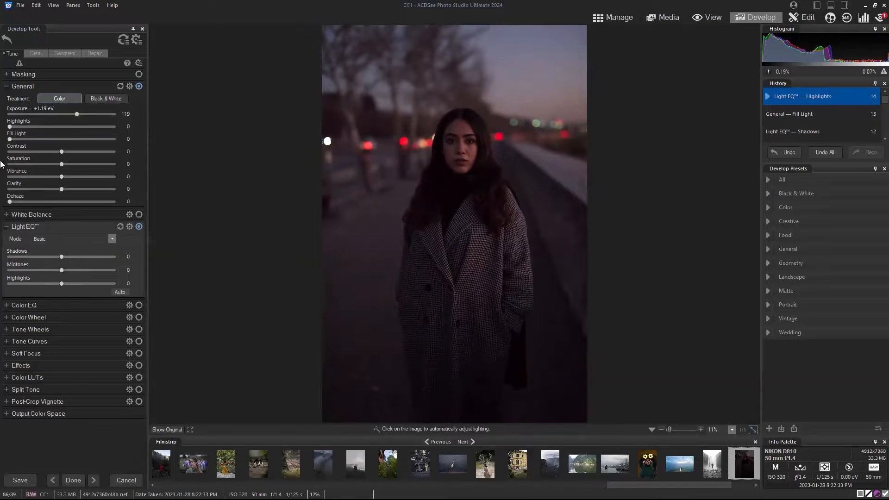
{"action": "left_click", "coordinate": [120, 227]}
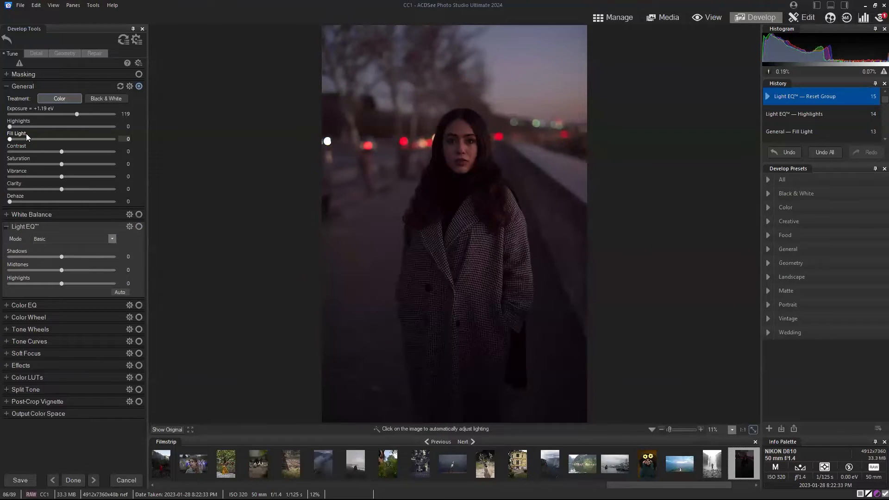
{"action": "left_click", "coordinate": [6, 228]}
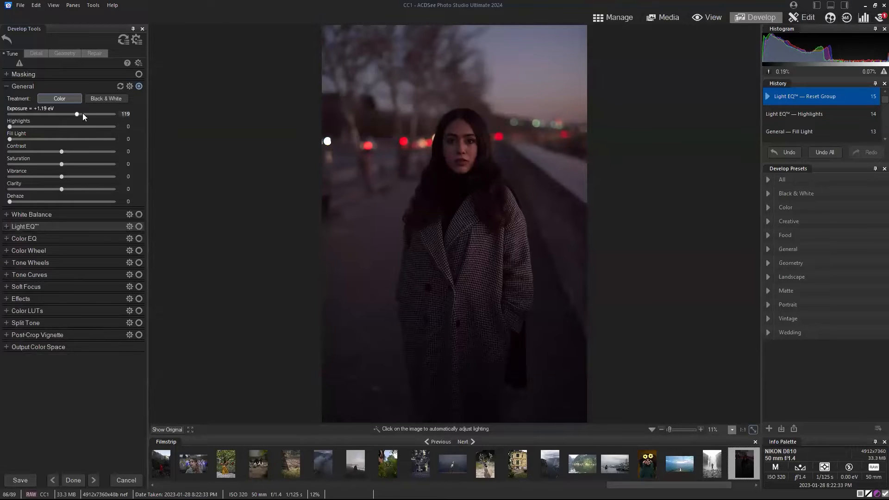
Compare the photo with and without the General adjustments, and try a slight saturation increase before returning it to 0.
{"action": "left_click", "coordinate": [139, 87]}
{"action": "left_click", "coordinate": [139, 86]}
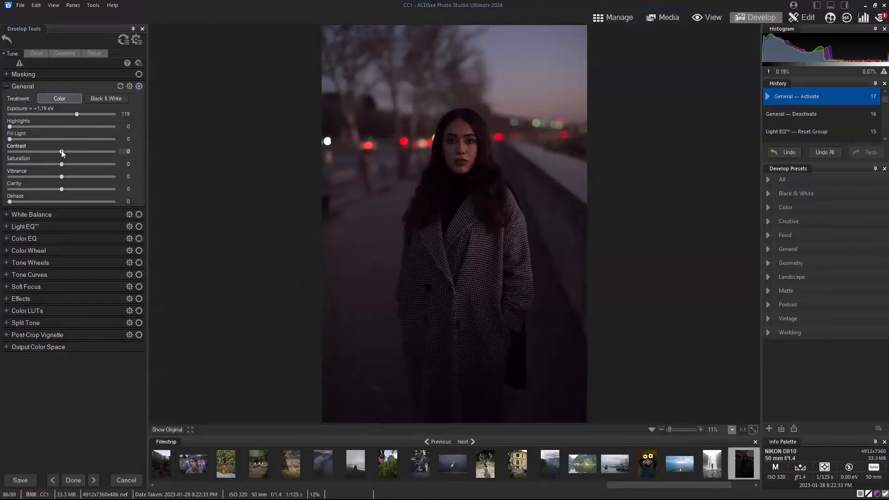
{"action": "left_click_drag", "start_coordinate": [62, 163], "coordinate": [66, 165]}
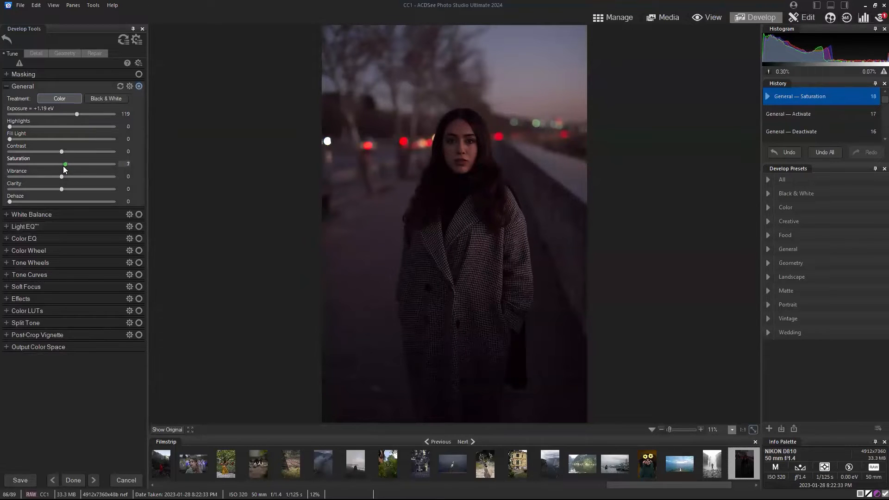
{"action": "left_click_drag", "start_coordinate": [62, 166], "coordinate": [61, 166]}
{"action": "mouse_move", "coordinate": [63, 165]}
{"action": "left_mouse_down"}
{"action": "mouse_move", "coordinate": [104, 173]}
{"action": "mouse_move", "coordinate": [68, 173]}
{"action": "left_mouse_up"}
{"action": "left_click_drag", "start_coordinate": [62, 169], "coordinate": [62, 169]}
Try vibrance and saturation separately at 100 to compare their effects, returning both to 0.
{"action": "left_click_drag", "start_coordinate": [61, 178], "coordinate": [124, 178]}
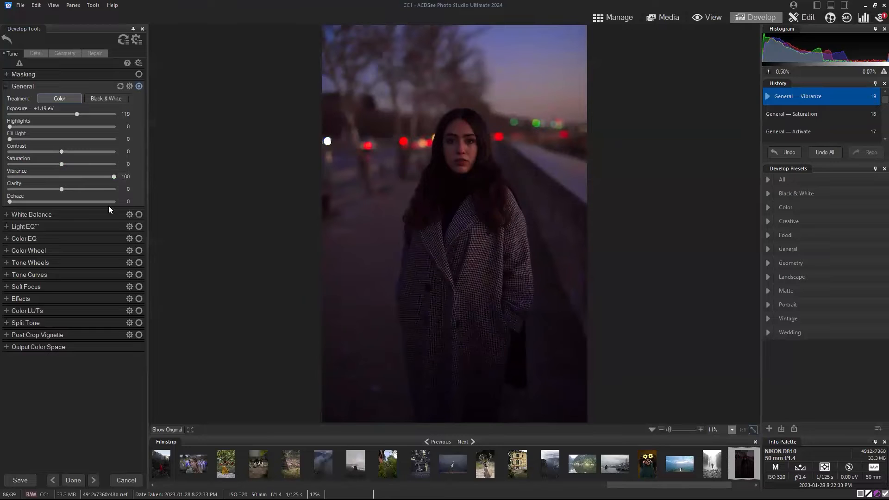
{"action": "mouse_move", "coordinate": [113, 177]}
{"action": "left_mouse_down"}
{"action": "mouse_move", "coordinate": [68, 177]}
{"action": "mouse_move", "coordinate": [133, 180]}
{"action": "mouse_move", "coordinate": [53, 181]}
{"action": "mouse_move", "coordinate": [118, 177]}
{"action": "left_mouse_up"}
{"action": "left_click_drag", "start_coordinate": [113, 177], "coordinate": [134, 164]}
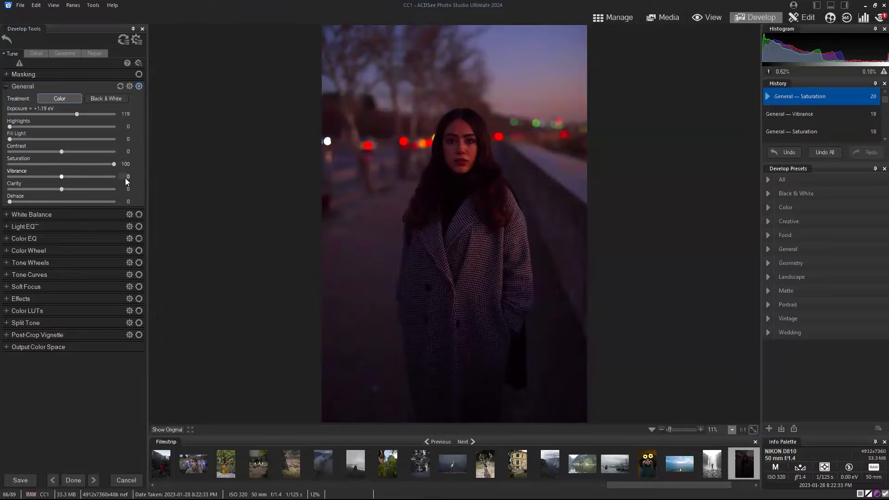
{"action": "left_click_drag", "start_coordinate": [113, 164], "coordinate": [64, 166]}
{"action": "scroll", "coordinate": [61, 166], "scroll_direction": "down", "scroll_amount": 1}
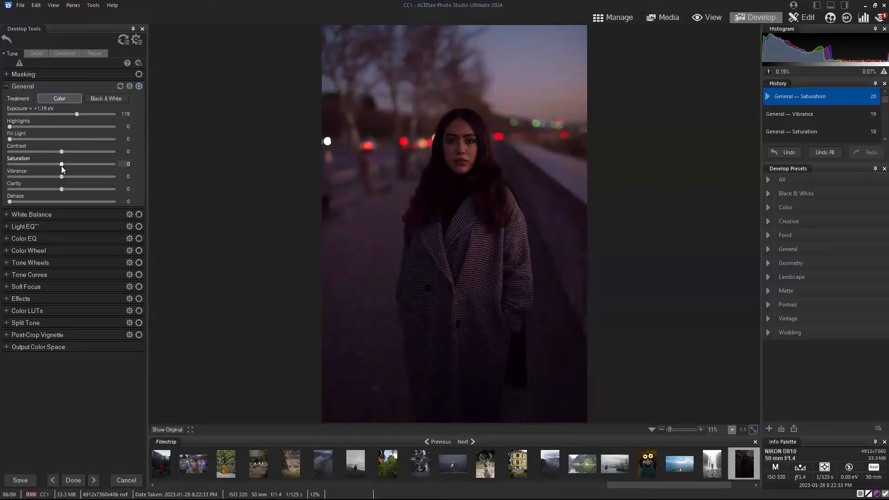
Set the vibrance to 26 and compare the photo with and without the General adjustments.
{"action": "left_click_drag", "start_coordinate": [61, 178], "coordinate": [75, 183]}
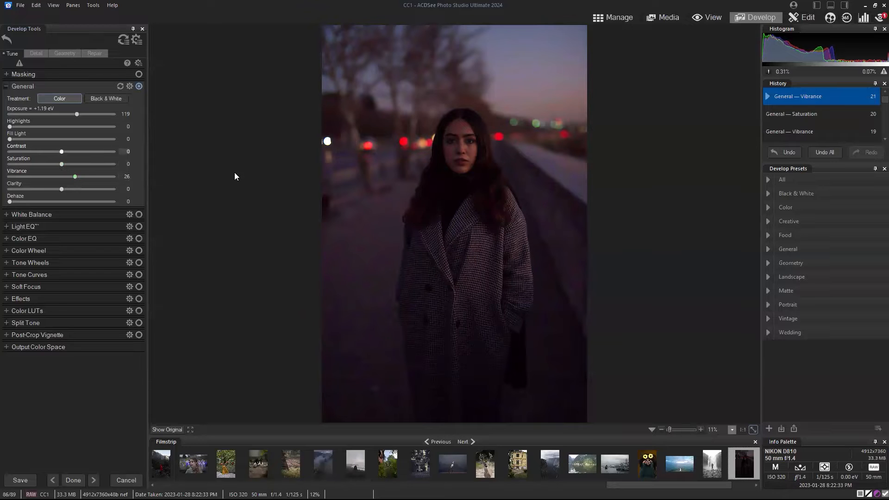
{"action": "left_click", "coordinate": [139, 86]}
{"action": "left_click", "coordinate": [138, 86]}
Examine the woman's face up close while testing clarity at its extremes of 100 and -100.
{"action": "left_click_drag", "start_coordinate": [670, 429], "coordinate": [673, 430]}
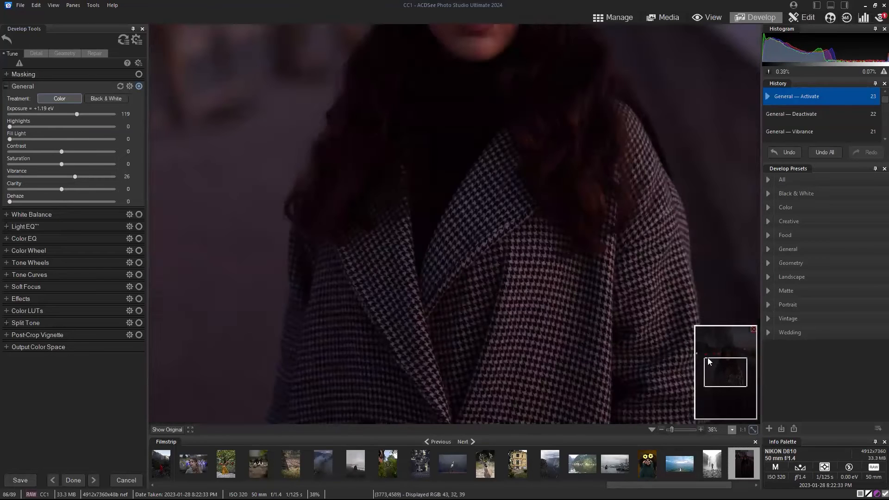
{"action": "left_click_drag", "start_coordinate": [714, 376], "coordinate": [726, 360]}
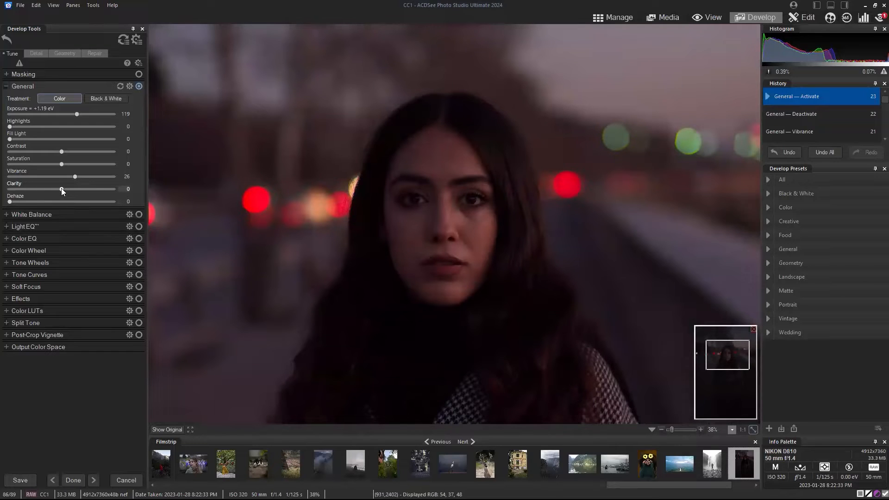
{"action": "left_click_drag", "start_coordinate": [61, 189], "coordinate": [139, 190]}
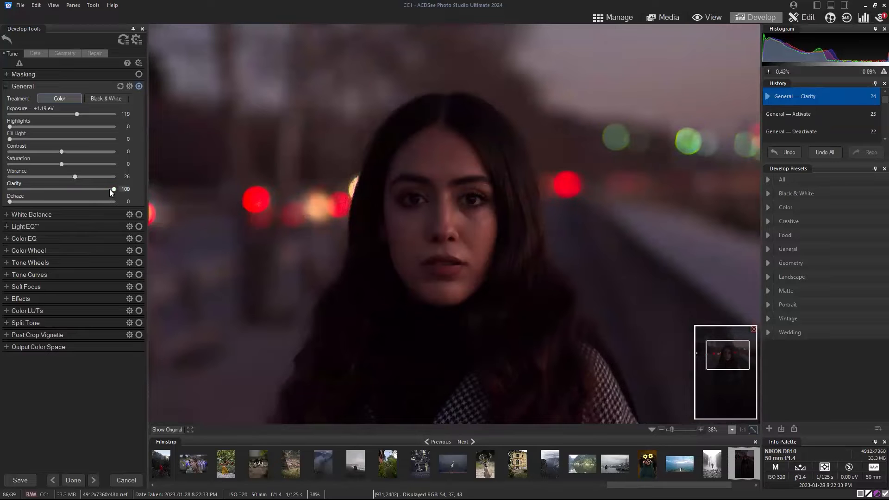
{"action": "left_click", "coordinate": [67, 189]}
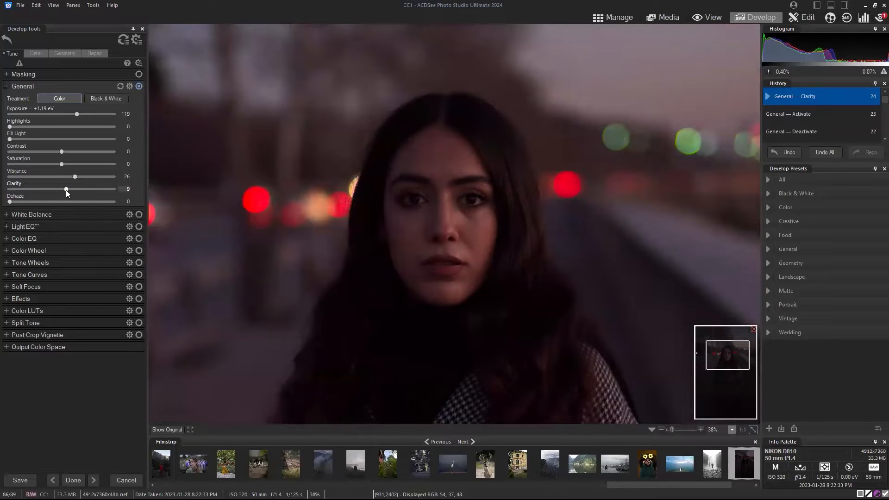
{"action": "left_click_drag", "start_coordinate": [63, 189], "coordinate": [9, 194]}
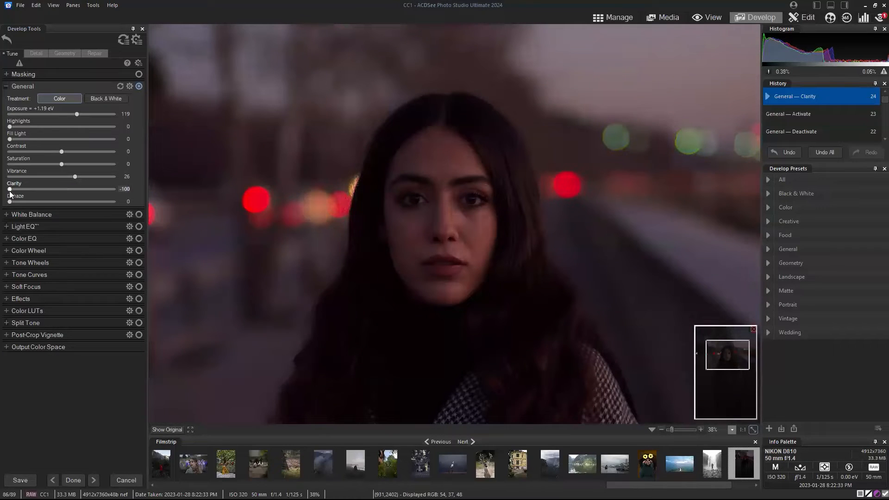
{"action": "left_click", "coordinate": [114, 189]}
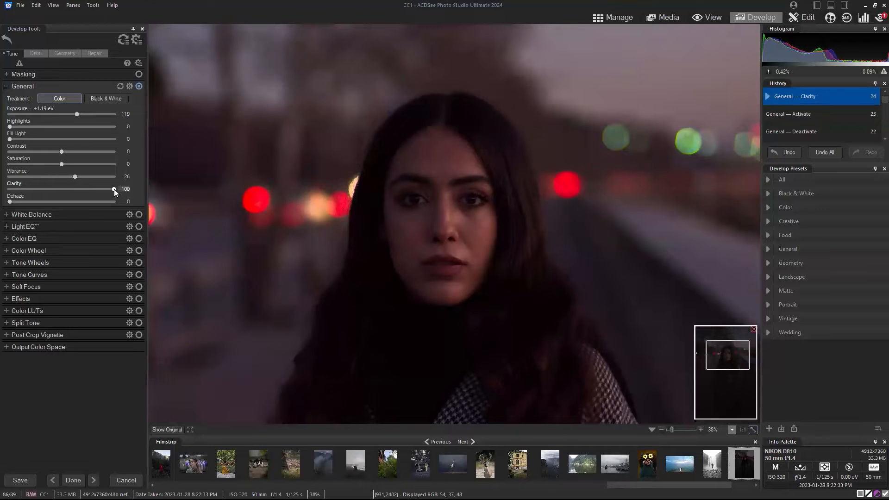
{"action": "left_click", "coordinate": [9, 190]}
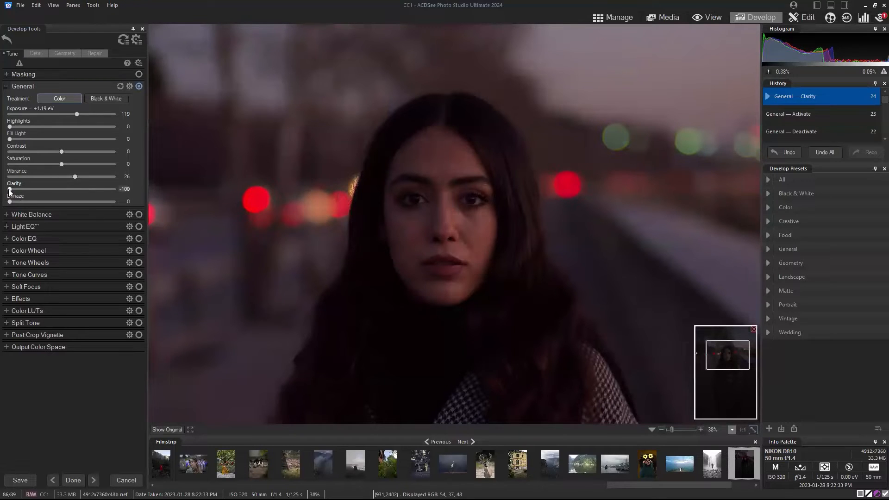
{"action": "left_click", "coordinate": [113, 189]}
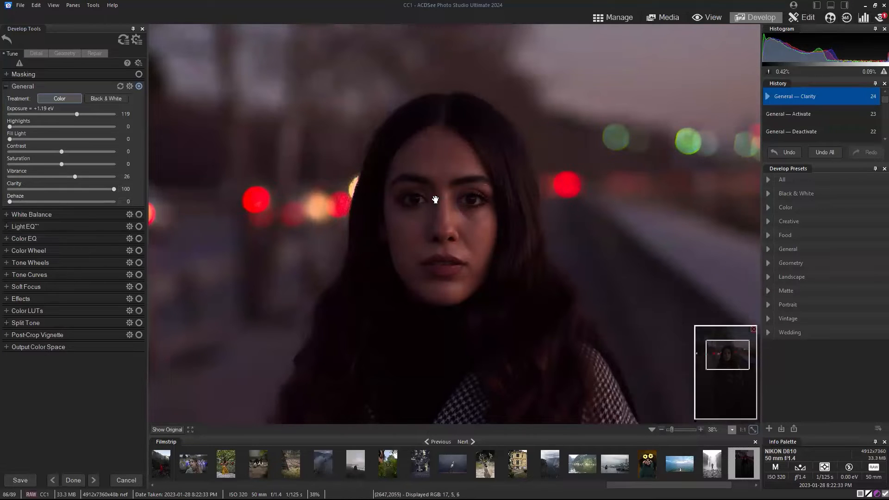
{"action": "left_click", "coordinate": [61, 190]}
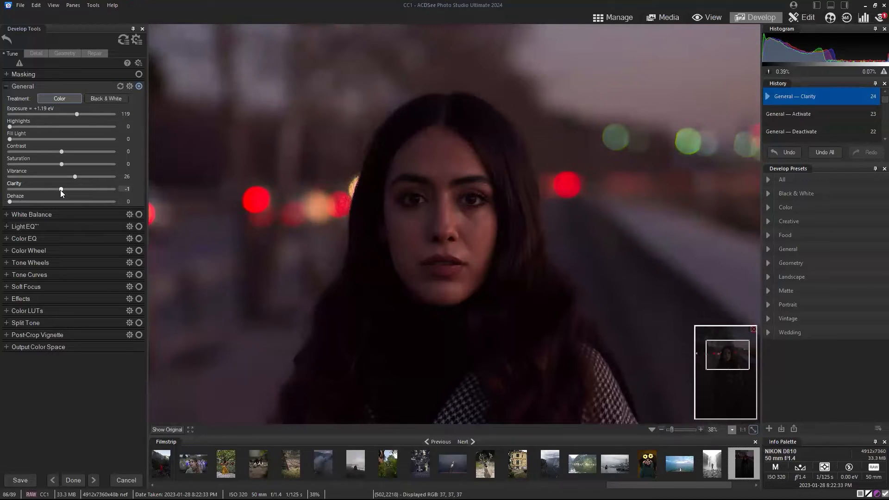
Set the clarity to -64 and compare the whole photo with and without the General adjustments.
{"action": "left_click_drag", "start_coordinate": [59, 190], "coordinate": [32, 191]}
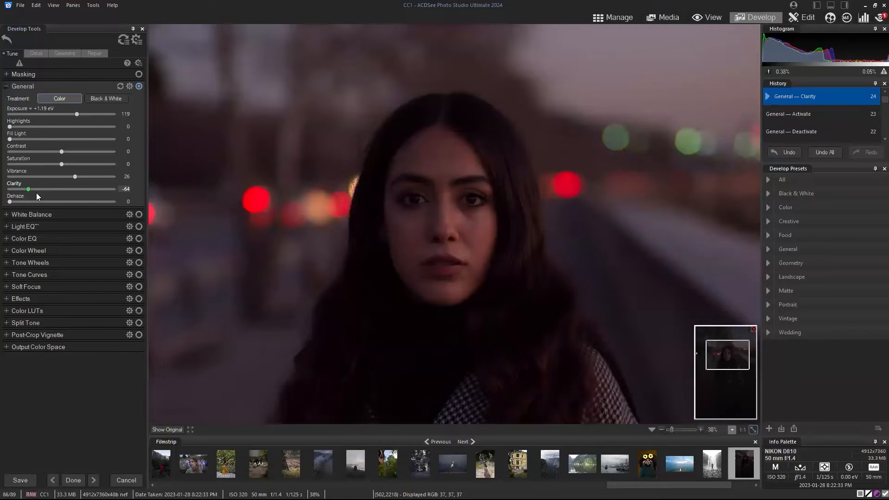
{"action": "left_click", "coordinate": [752, 430]}
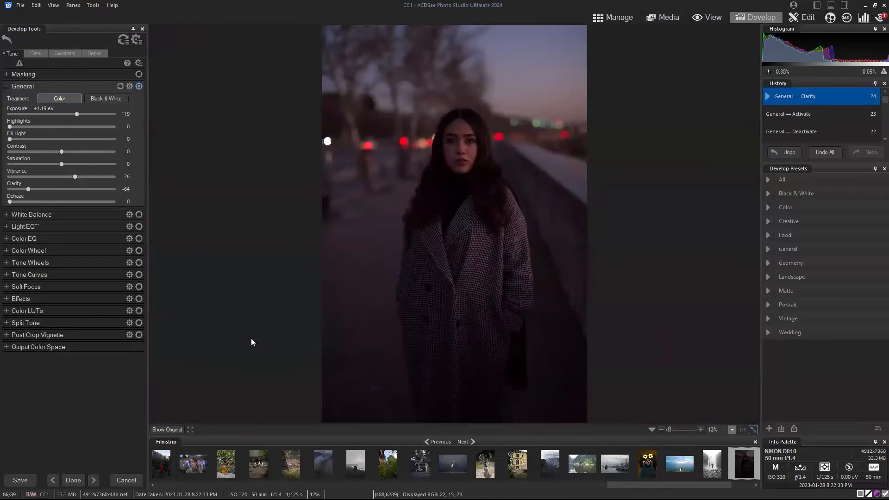
{"action": "left_click", "coordinate": [139, 86]}
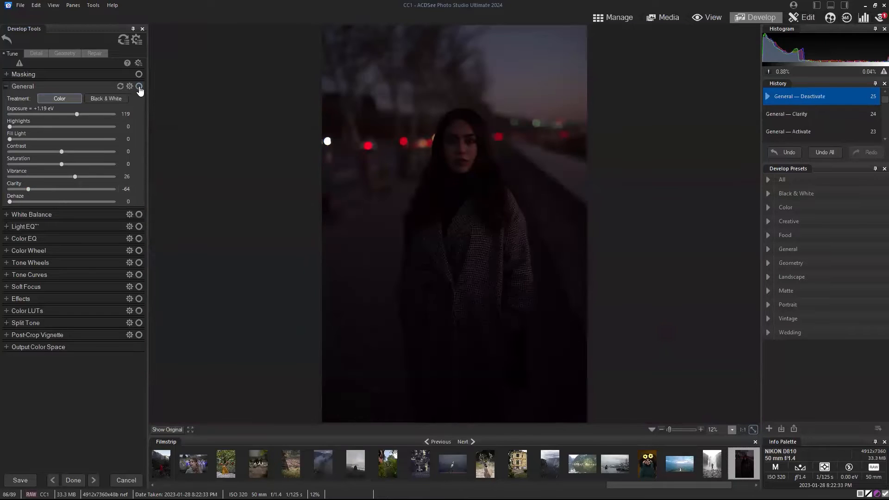
{"action": "left_click", "coordinate": [139, 86]}
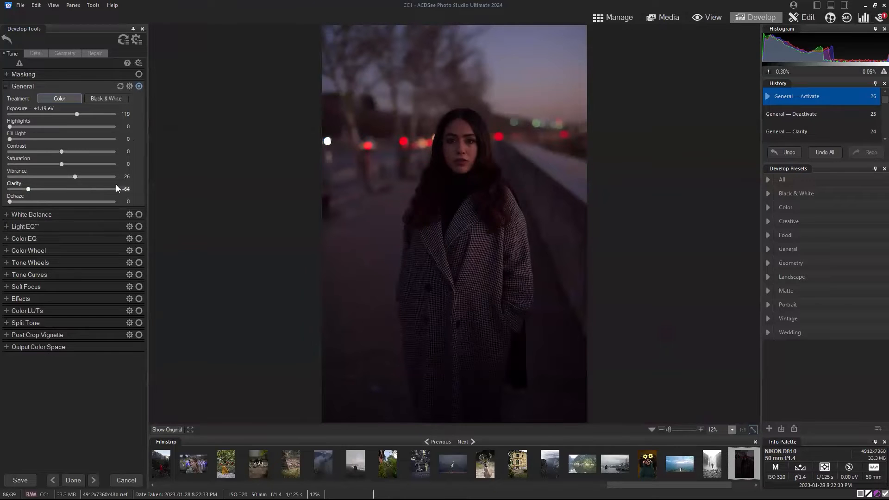
{"action": "left_click", "coordinate": [139, 86]}
{"action": "left_click", "coordinate": [139, 86]}
Open the White Balance adjustments and sample a custom white balance from the dark area at the edge of the woman's hair.
{"action": "left_click", "coordinate": [6, 215]}
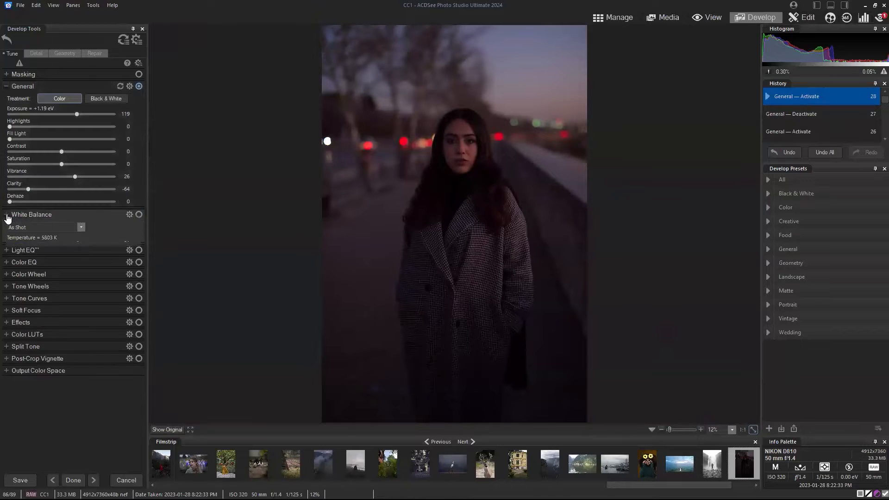
{"action": "left_click", "coordinate": [32, 215]}
{"action": "left_click", "coordinate": [33, 215]}
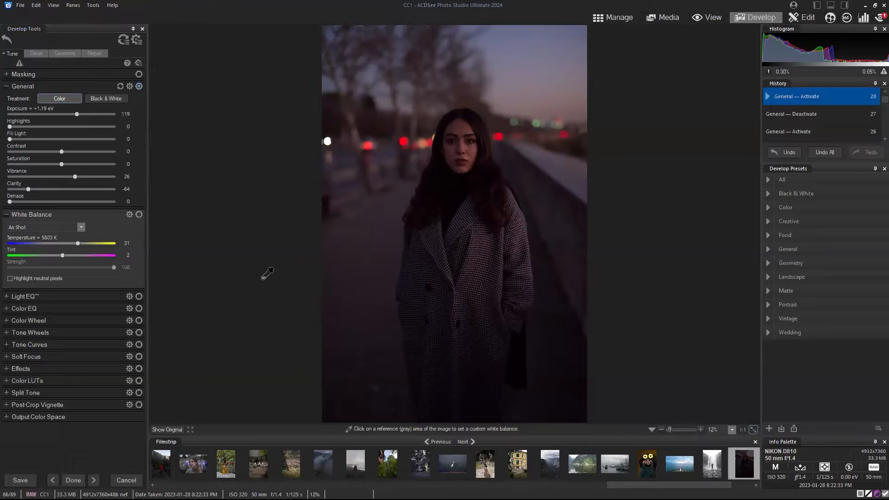
{"action": "left_click", "coordinate": [41, 215]}
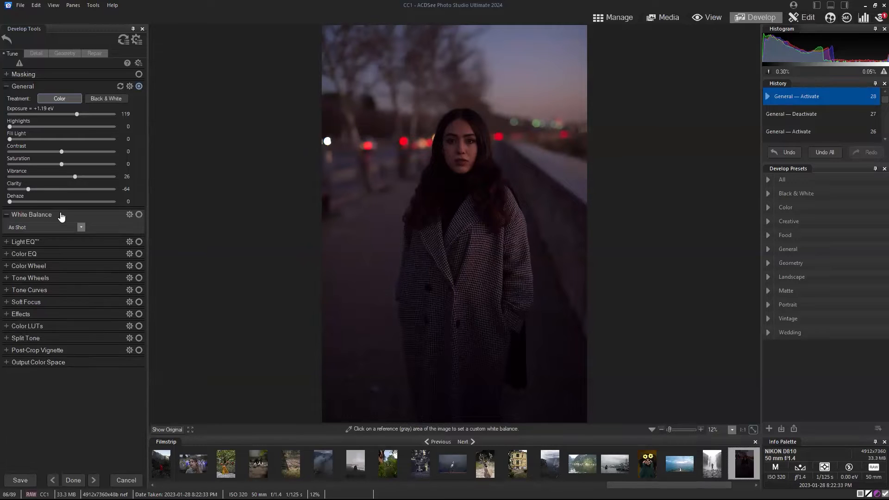
{"action": "left_click", "coordinate": [40, 216]}
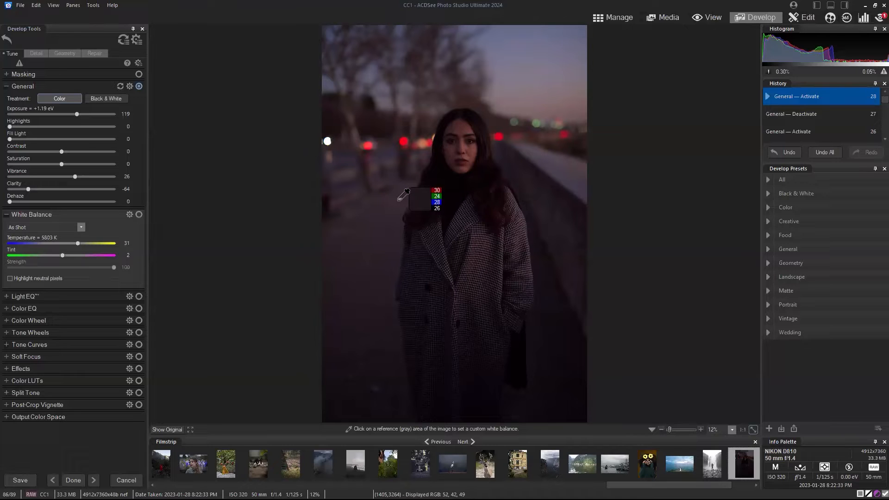
{"action": "left_click", "coordinate": [405, 199]}
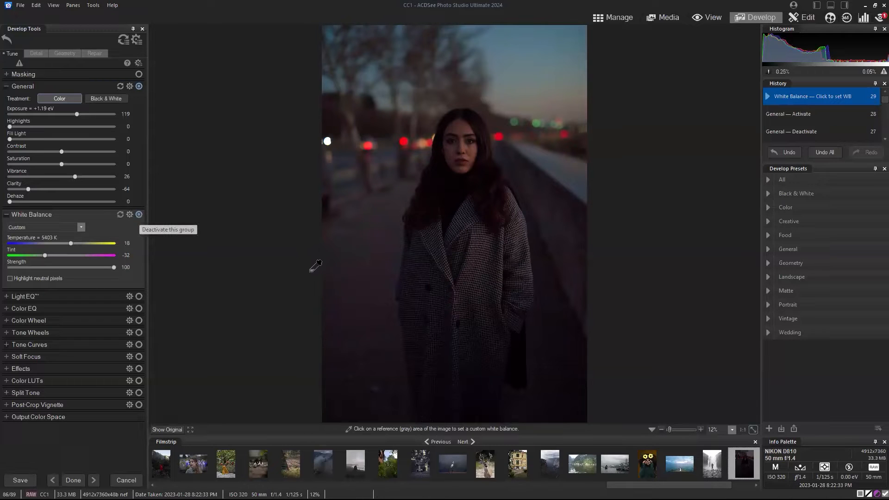
Compare the photo with and without the White Balance adjustment.
{"action": "left_click", "coordinate": [139, 219]}
{"action": "left_click", "coordinate": [140, 219]}
{"action": "left_click", "coordinate": [139, 218]}
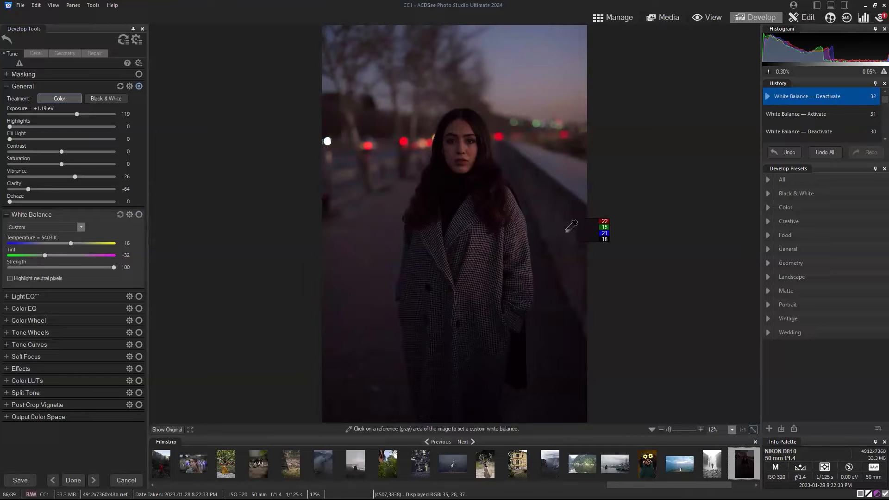
{"action": "left_click", "coordinate": [139, 215]}
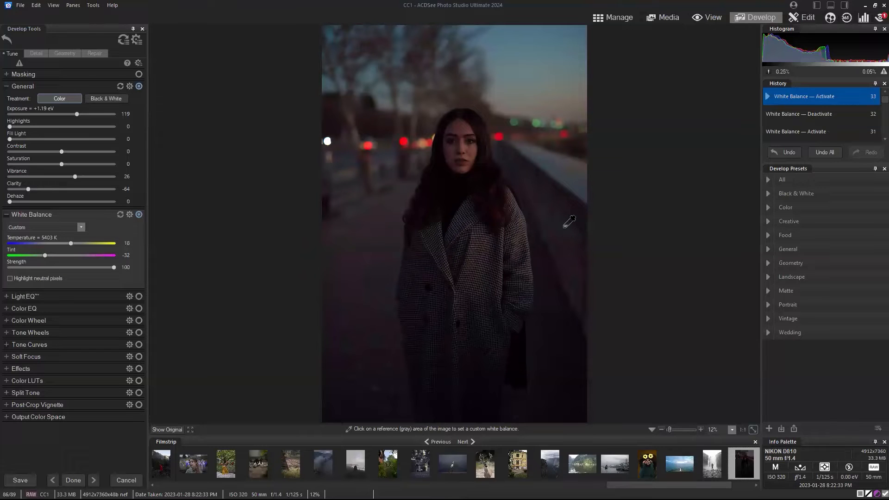
Resample the custom white balance from the dark face of the wall beside the woman and repeatedly compare the photo with and without it.
{"action": "left_click", "coordinate": [563, 229]}
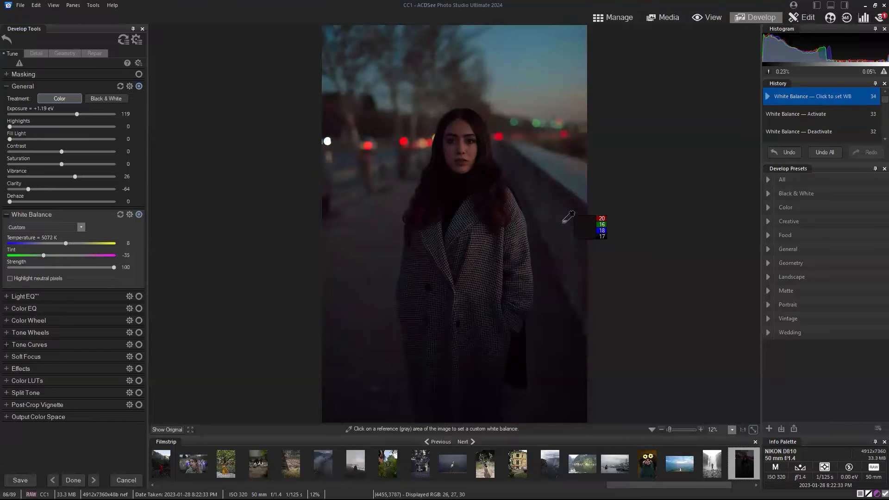
{"action": "left_click", "coordinate": [563, 223]}
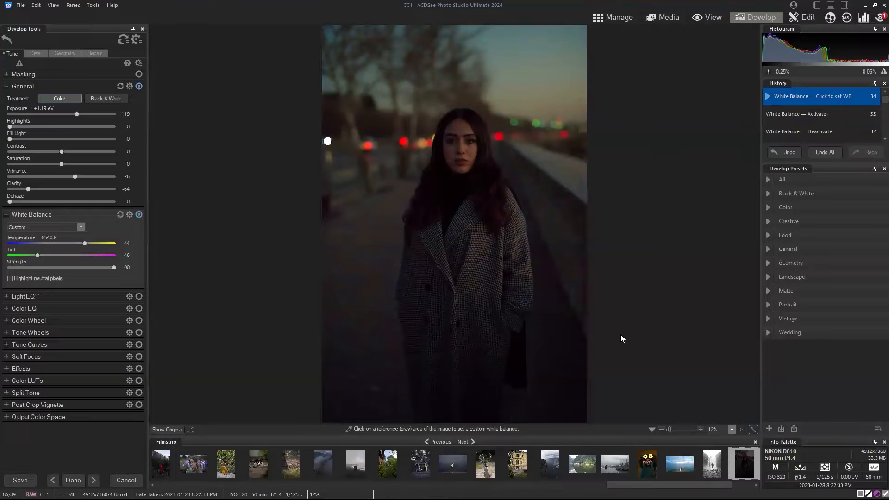
{"action": "left_click", "coordinate": [139, 216]}
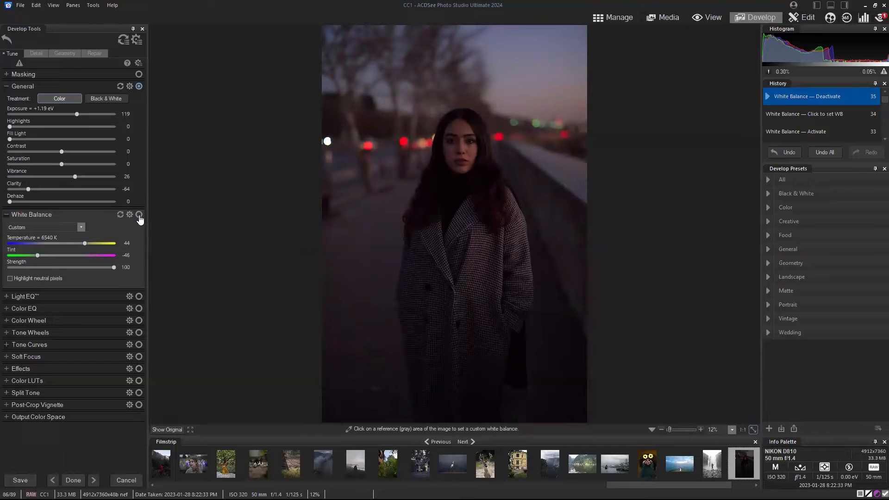
{"action": "left_click", "coordinate": [139, 216]}
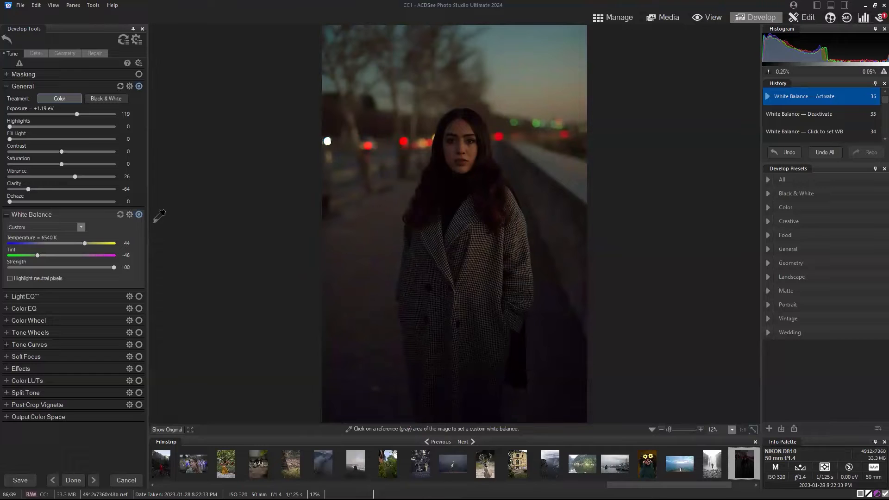
{"action": "left_click", "coordinate": [139, 217]}
{"action": "left_click", "coordinate": [139, 216]}
{"action": "left_click", "coordinate": [139, 215]}
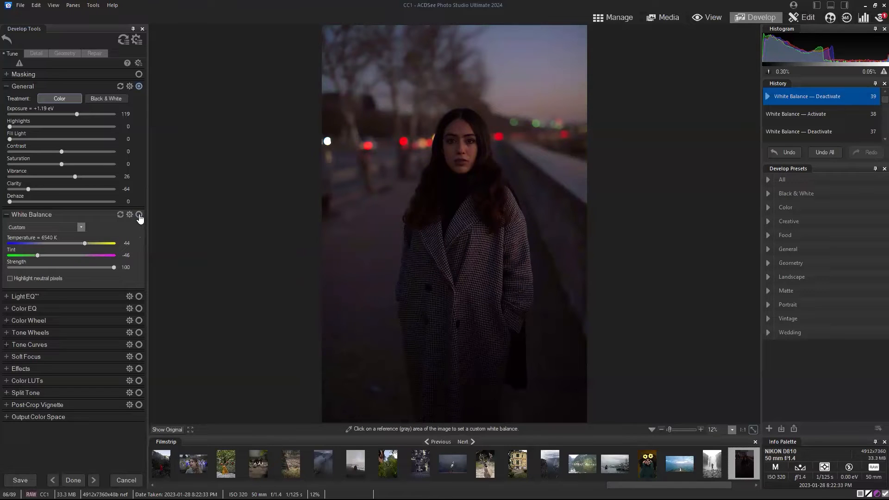
{"action": "left_click", "coordinate": [139, 215]}
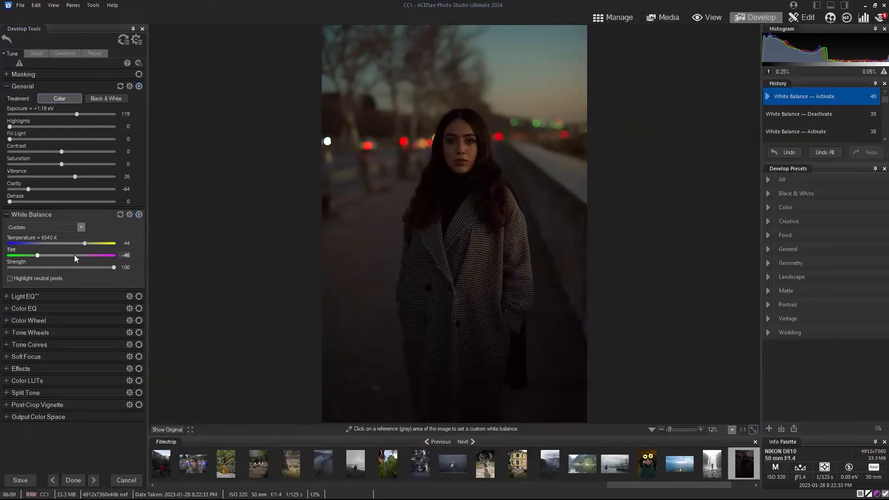
Shift the white balance tint to -7, compare with and without White Balance, and fine-tune the tint to -1.
{"action": "left_click_drag", "start_coordinate": [38, 258], "coordinate": [60, 262]}
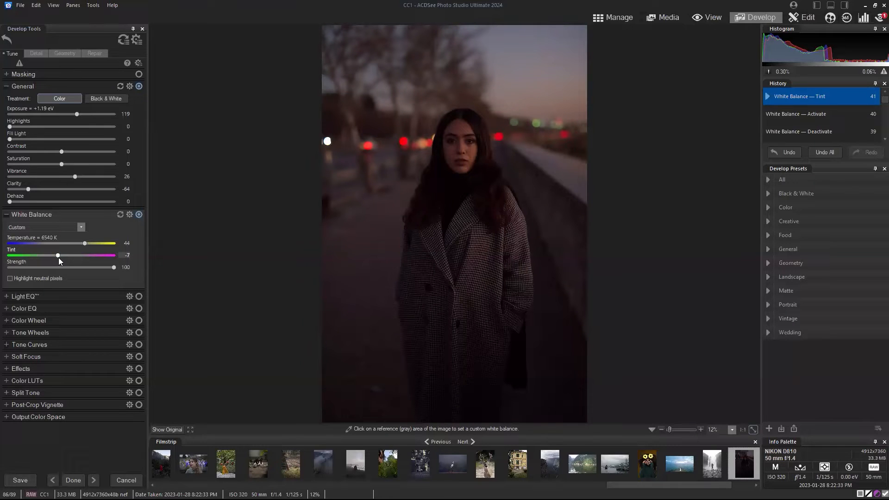
{"action": "left_click", "coordinate": [139, 215]}
{"action": "left_click", "coordinate": [140, 215]}
{"action": "left_click", "coordinate": [140, 215]}
{"action": "left_click", "coordinate": [139, 215]}
{"action": "left_click_drag", "start_coordinate": [59, 256], "coordinate": [61, 256]}
Compare the developed photo with the original image.
{"action": "left_click", "coordinate": [170, 431]}
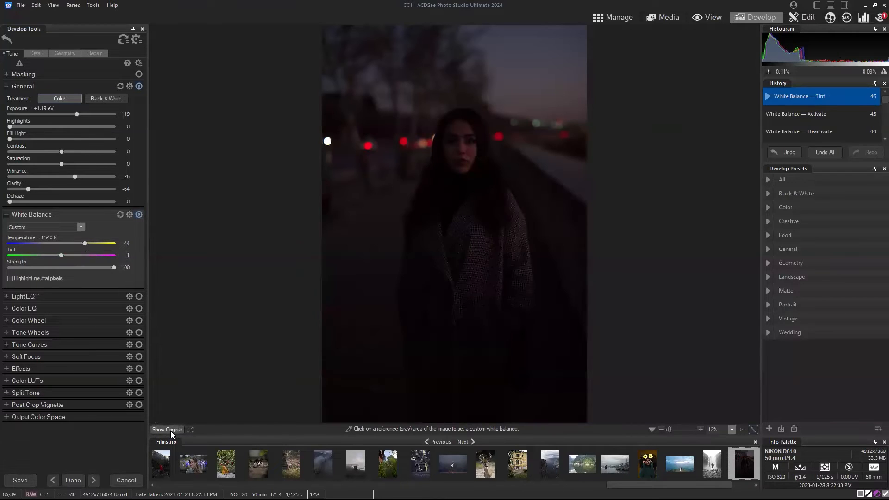
{"action": "left_click", "coordinate": [170, 430]}
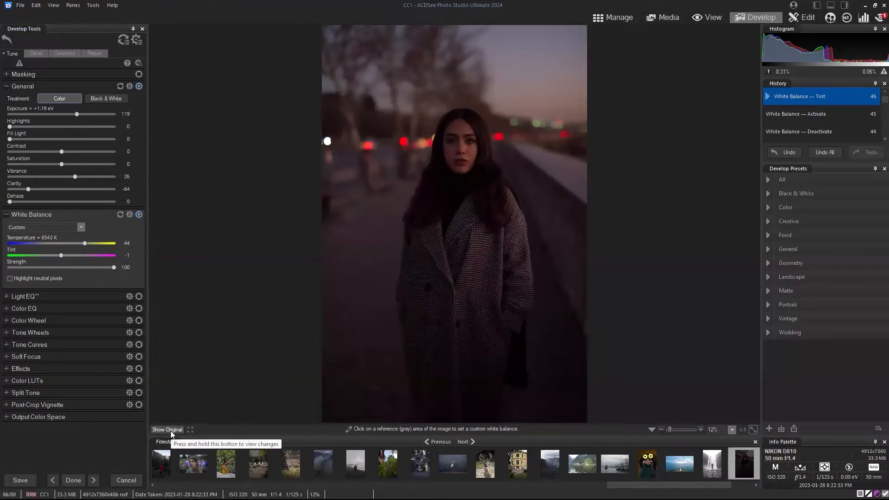
{"action": "left_click", "coordinate": [171, 430]}
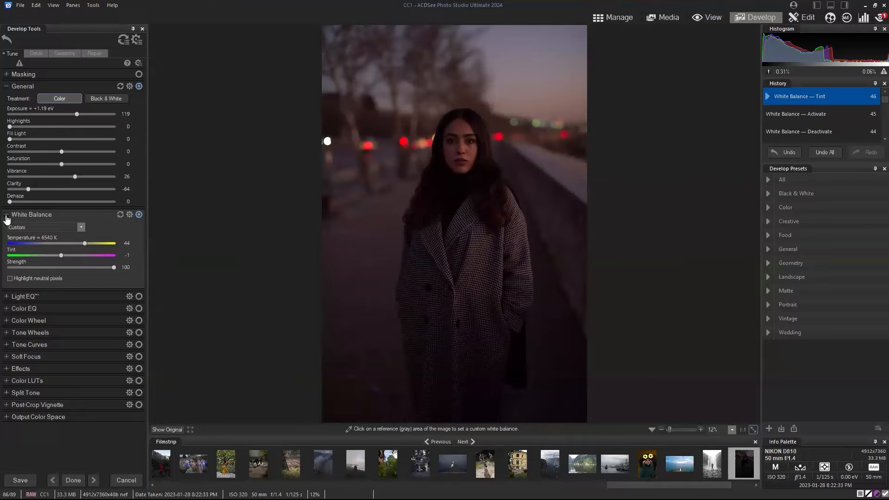
Expand the Color EQ adjustments to show its per-color saturation settings, leaving Light EQ collapsed.
{"action": "left_click", "coordinate": [7, 297]}
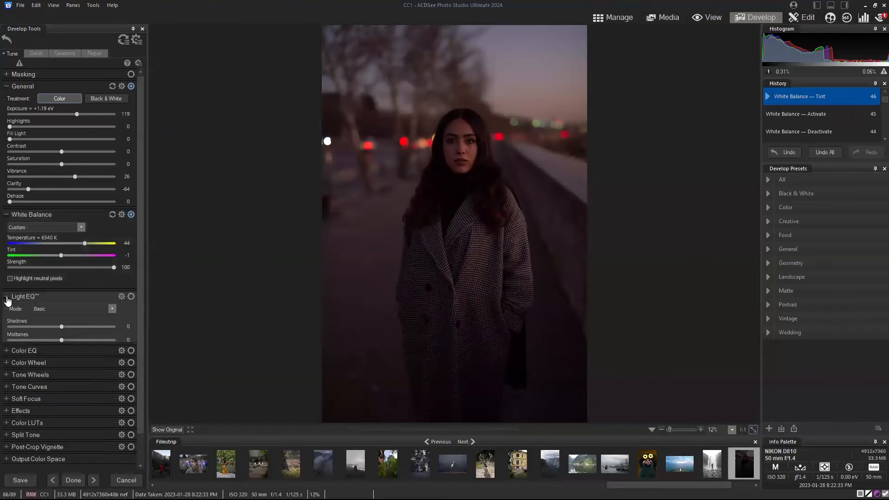
{"action": "left_click", "coordinate": [6, 298]}
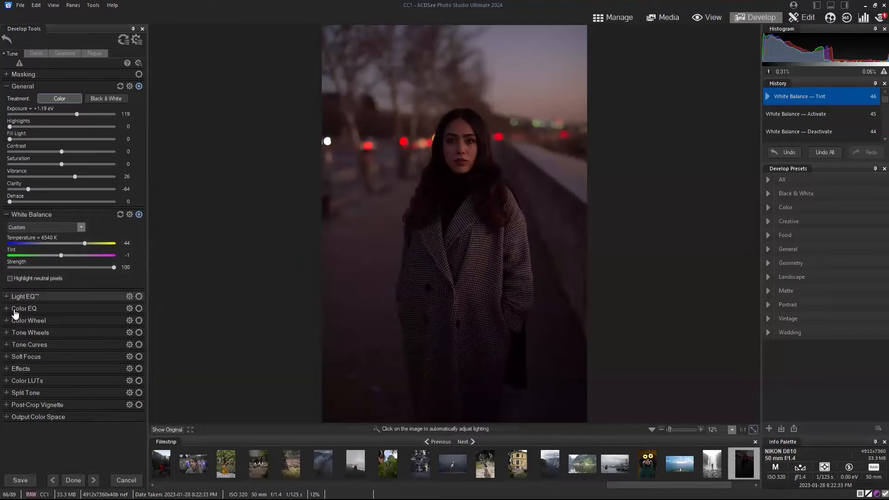
{"action": "left_click", "coordinate": [7, 308]}
{"action": "left_click_drag", "start_coordinate": [143, 251], "coordinate": [147, 321]}
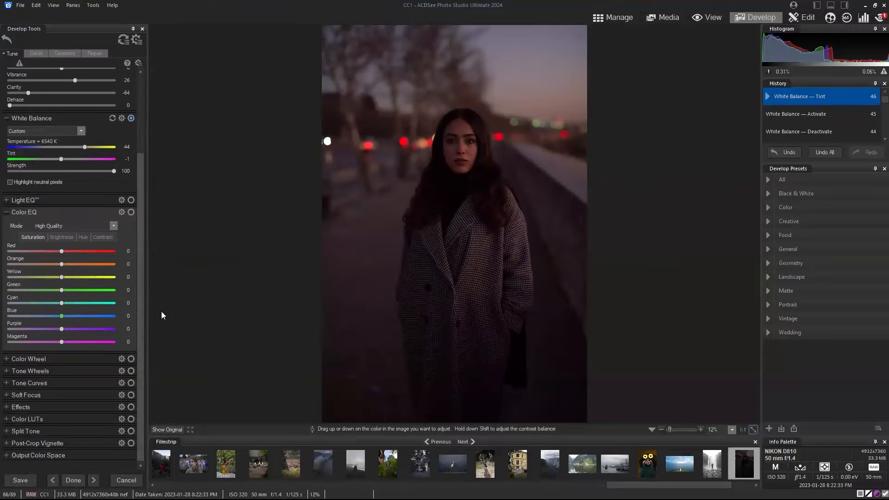
Raise the white balance tint to 12, compare with and without White Balance, and settle the tint at 8.
{"action": "mouse_move", "coordinate": [61, 159]}
{"action": "left_mouse_down"}
{"action": "mouse_move", "coordinate": [73, 159]}
{"action": "mouse_move", "coordinate": [62, 160]}
{"action": "left_mouse_up"}
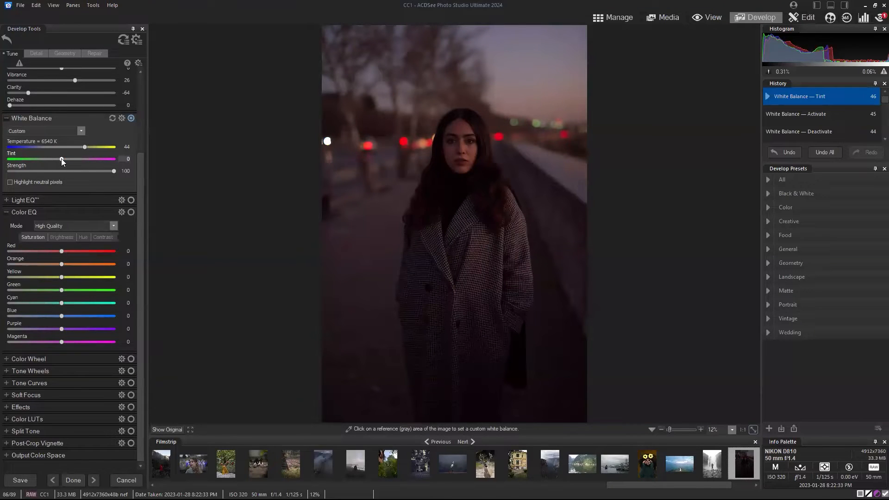
{"action": "left_click_drag", "start_coordinate": [64, 160], "coordinate": [70, 160]}
{"action": "left_click", "coordinate": [131, 119]}
{"action": "left_click", "coordinate": [131, 119]}
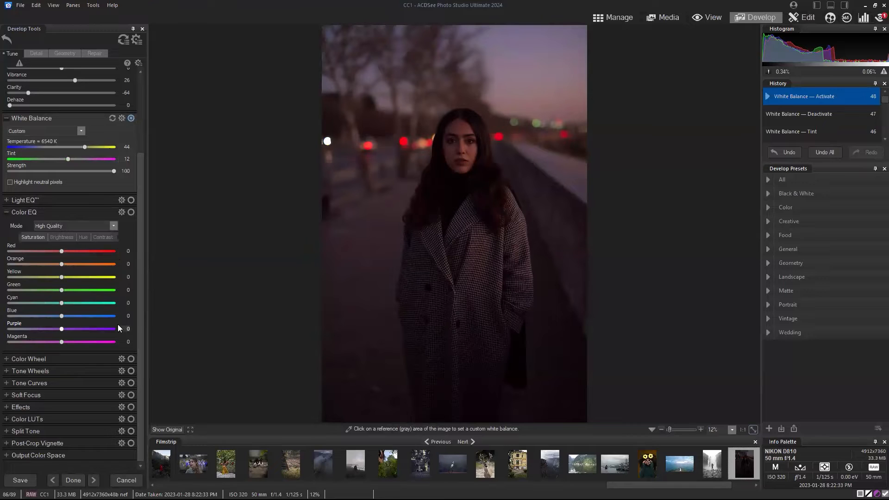
{"action": "left_click_drag", "start_coordinate": [72, 159], "coordinate": [65, 159]}
Try reducing the red saturation in Color EQ to values such as -38, returning it to 0.
{"action": "left_click_drag", "start_coordinate": [61, 251], "coordinate": [44, 251]}
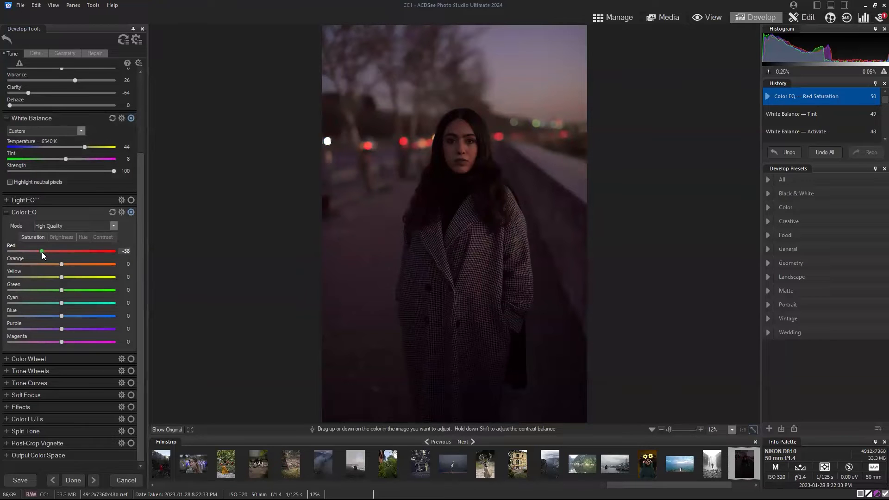
{"action": "left_click_drag", "start_coordinate": [26, 252], "coordinate": [61, 254]}
{"action": "left_click_drag", "start_coordinate": [35, 254], "coordinate": [35, 254]}
{"action": "left_click_drag", "start_coordinate": [35, 251], "coordinate": [55, 253]}
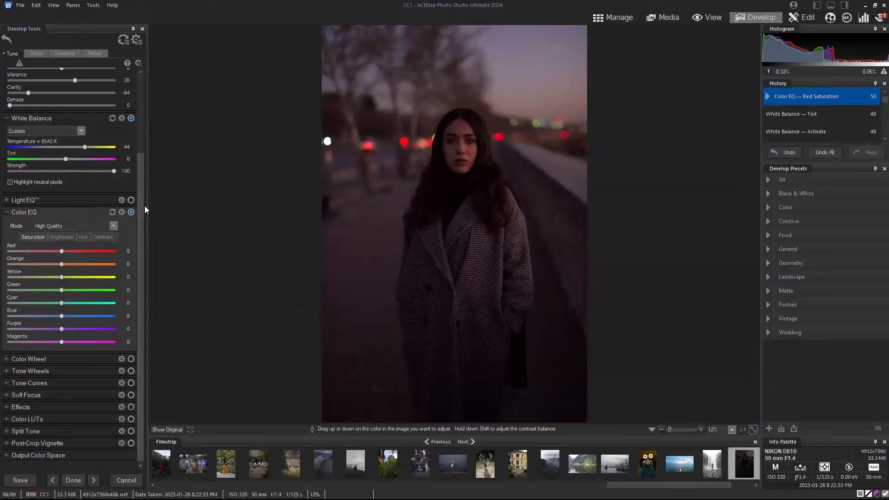
Expand the Color Wheel adjustments and collapse the White Balance and General groups.
{"action": "left_click", "coordinate": [6, 360]}
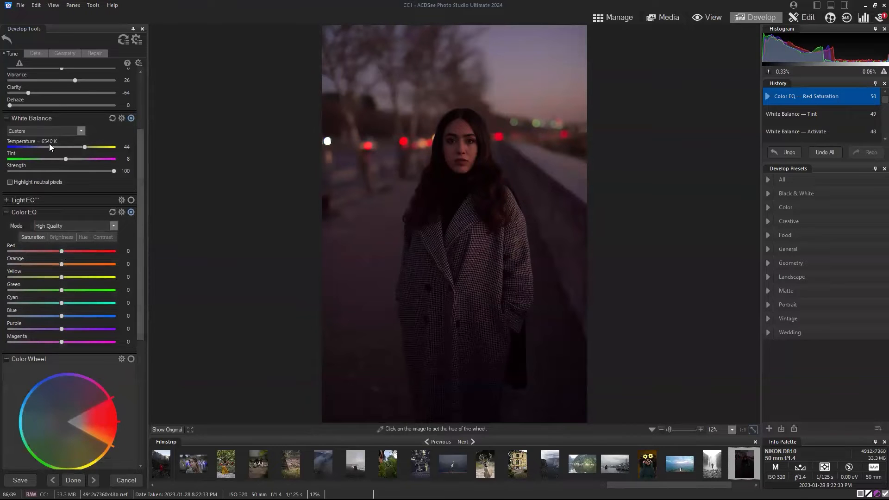
{"action": "left_click", "coordinate": [6, 118]}
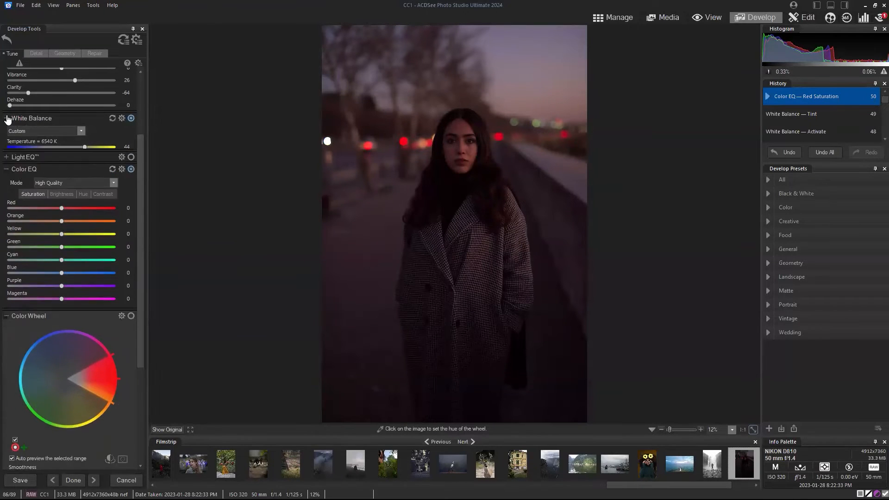
{"action": "left_click", "coordinate": [139, 107]}
{"action": "left_click", "coordinate": [6, 86]}
{"action": "left_click_drag", "start_coordinate": [142, 108], "coordinate": [140, 171]}
Set the Color Wheel hue range from the red light beside the woman's head and narrow the range to the more saturated reds.
{"action": "left_click", "coordinate": [364, 143]}
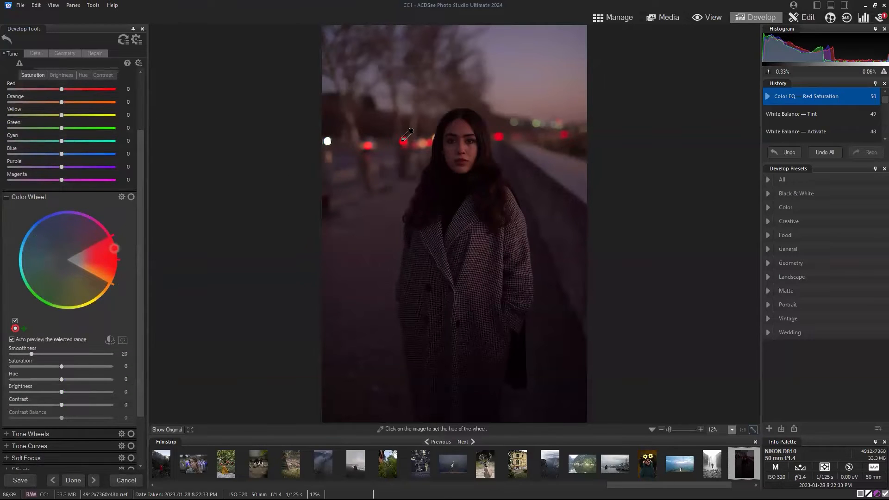
{"action": "left_click", "coordinate": [245, 204]}
{"action": "left_click", "coordinate": [205, 313]}
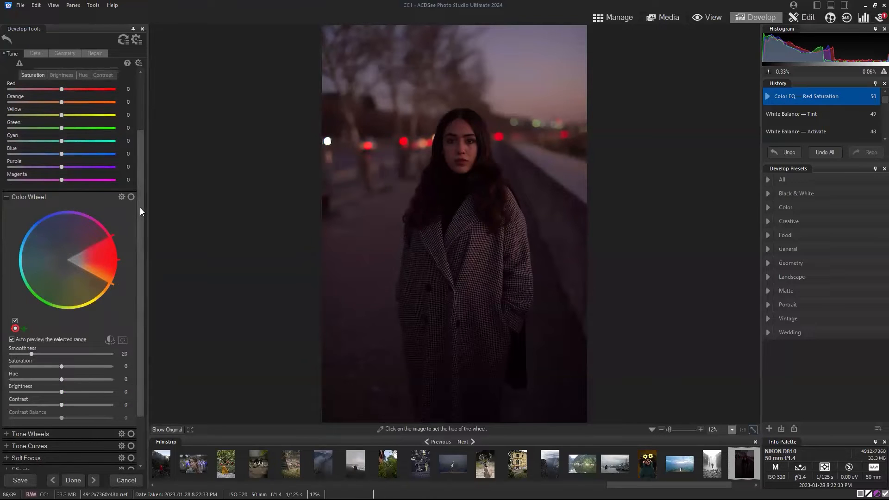
{"action": "scroll", "coordinate": [140, 207], "scroll_direction": "down", "scroll_amount": 1}
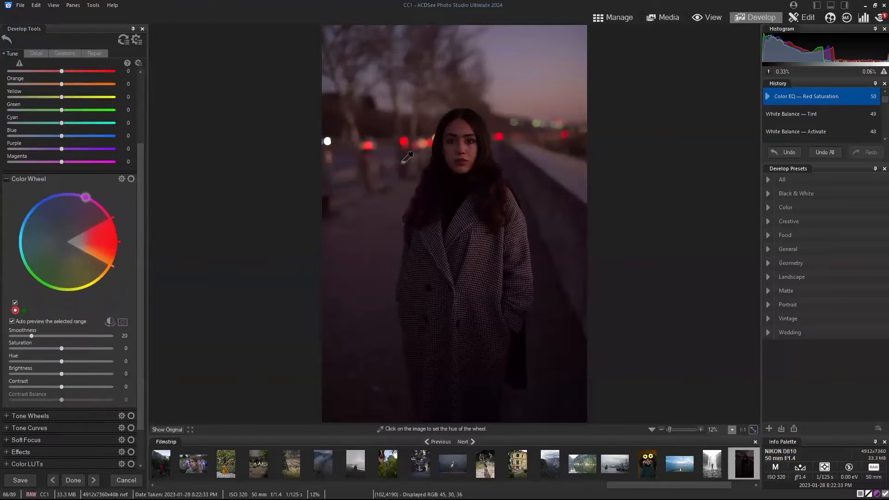
{"action": "left_click", "coordinate": [406, 139]}
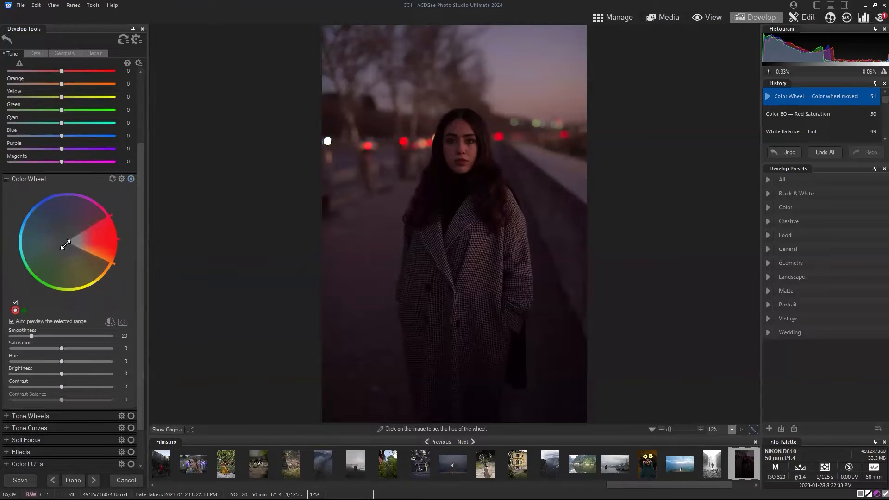
{"action": "mouse_move", "coordinate": [70, 242]}
{"action": "left_mouse_down"}
{"action": "mouse_move", "coordinate": [87, 240]}
{"action": "mouse_move", "coordinate": [70, 241]}
{"action": "left_mouse_up"}
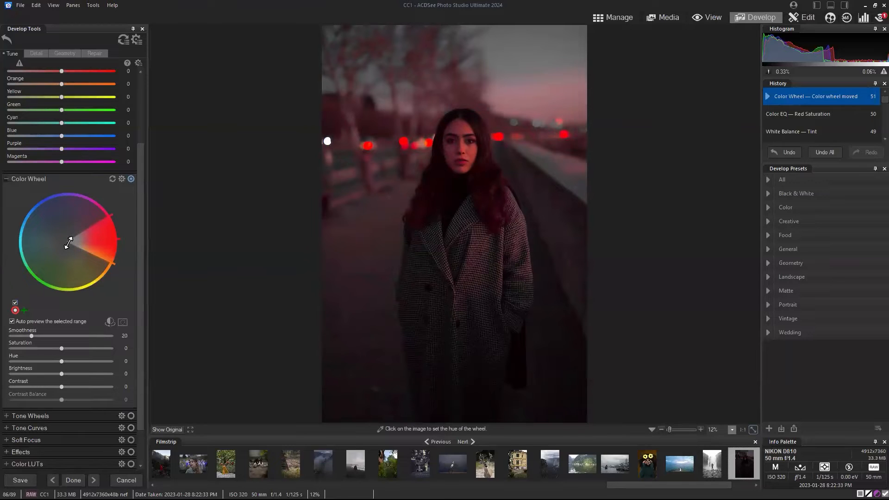
{"action": "left_click_drag", "start_coordinate": [78, 242], "coordinate": [91, 241]}
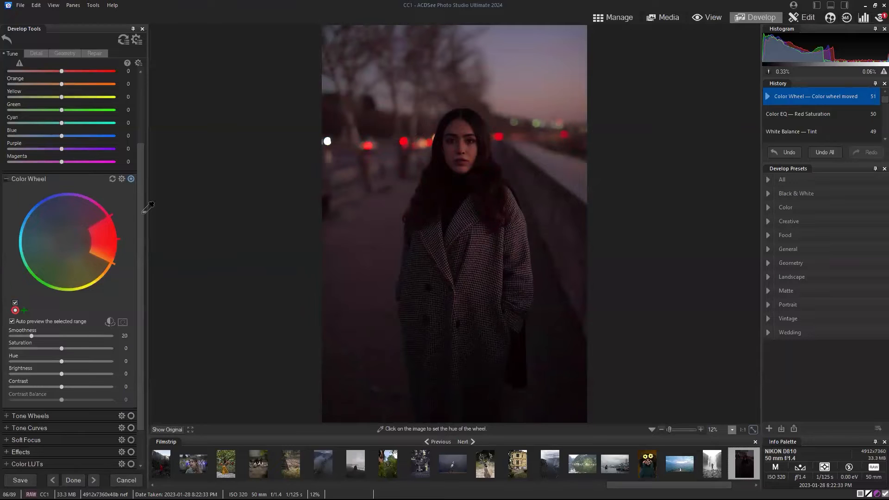
Set the saturation of the selected Color Wheel red range to -6 and collapse the Color EQ group.
{"action": "left_click_drag", "start_coordinate": [142, 210], "coordinate": [143, 224]}
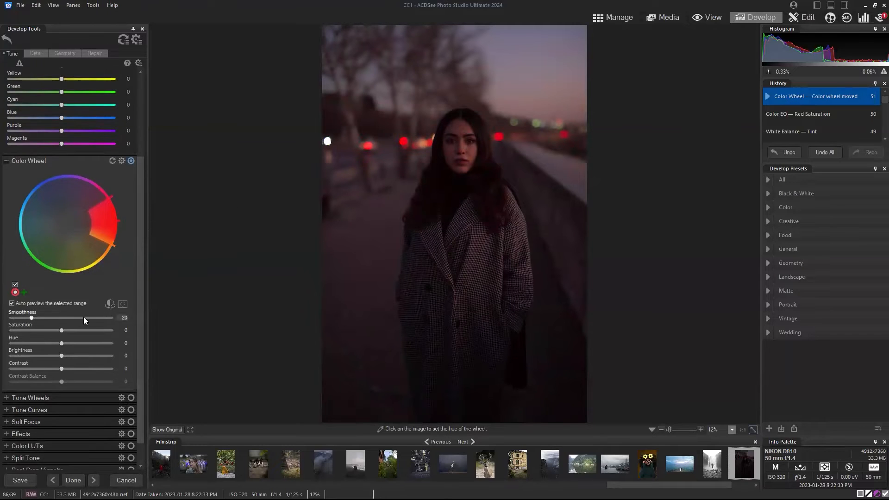
{"action": "mouse_move", "coordinate": [62, 330]}
{"action": "left_mouse_down"}
{"action": "mouse_move", "coordinate": [110, 330]}
{"action": "mouse_move", "coordinate": [31, 331]}
{"action": "mouse_move", "coordinate": [85, 329]}
{"action": "mouse_move", "coordinate": [34, 330]}
{"action": "mouse_move", "coordinate": [47, 331]}
{"action": "left_mouse_up"}
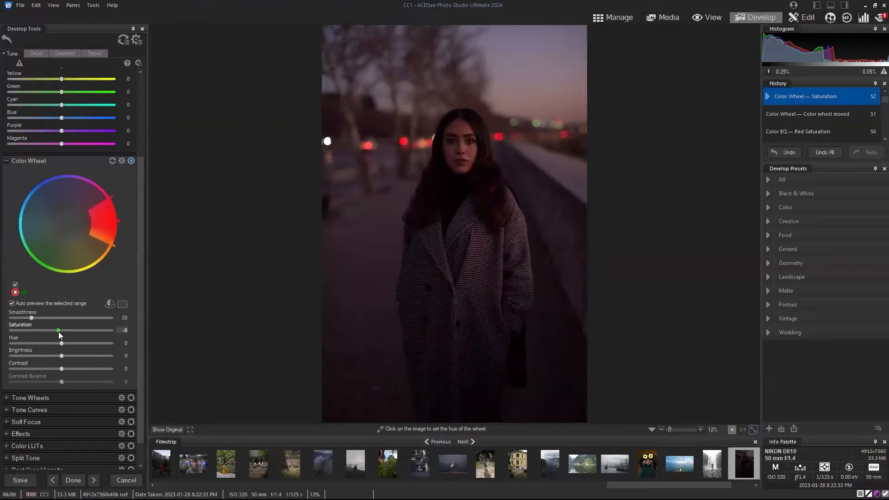
{"action": "left_click_drag", "start_coordinate": [141, 224], "coordinate": [48, 135]}
{"action": "left_click", "coordinate": [7, 99]}
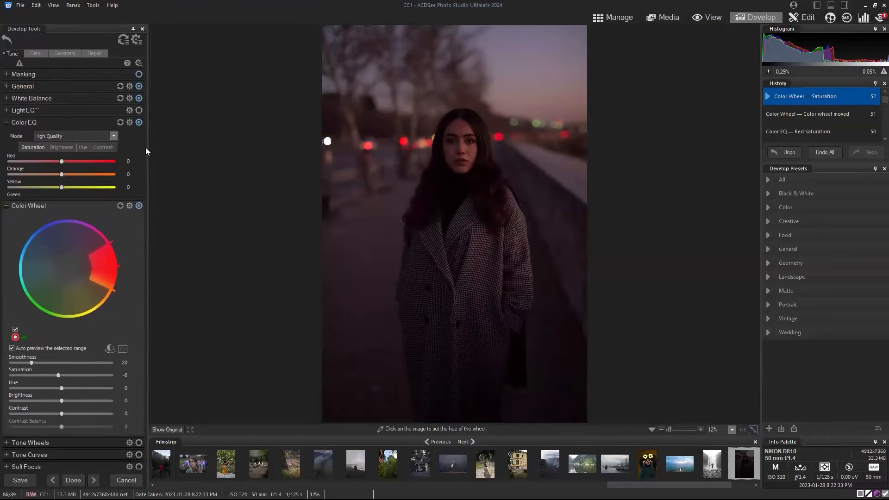
Set the White Balance tint to 2 and collapse the Color Wheel group.
{"action": "left_click", "coordinate": [8, 99]}
{"action": "left_click", "coordinate": [64, 139]}
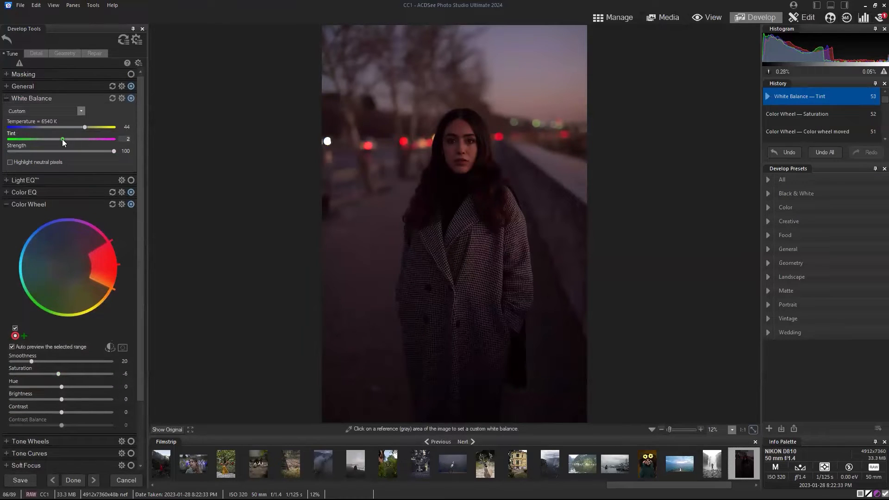
{"action": "left_click_drag", "start_coordinate": [139, 139], "coordinate": [149, 214]}
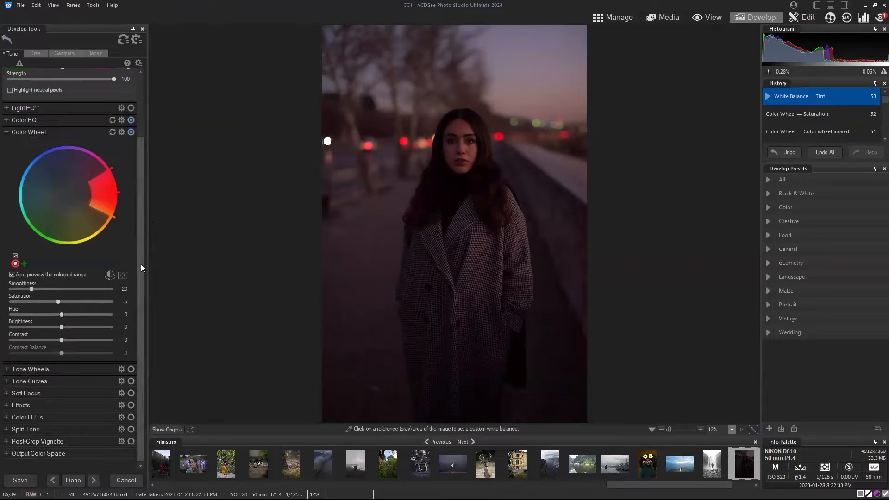
{"action": "left_click_drag", "start_coordinate": [141, 264], "coordinate": [137, 199]}
{"action": "left_click", "coordinate": [6, 204]}
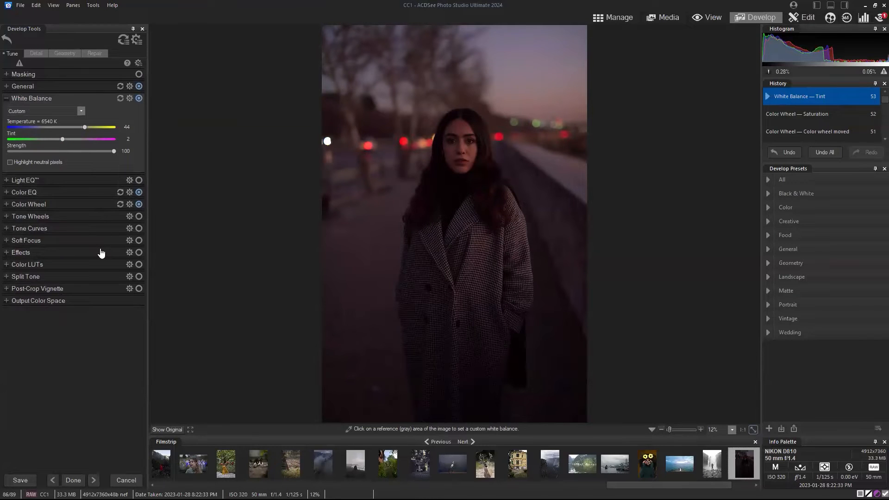
Add a radial gradient mask, position it over the woman's coat, and check the photo with the mask overlay hidden and shown.
{"action": "left_click", "coordinate": [7, 75]}
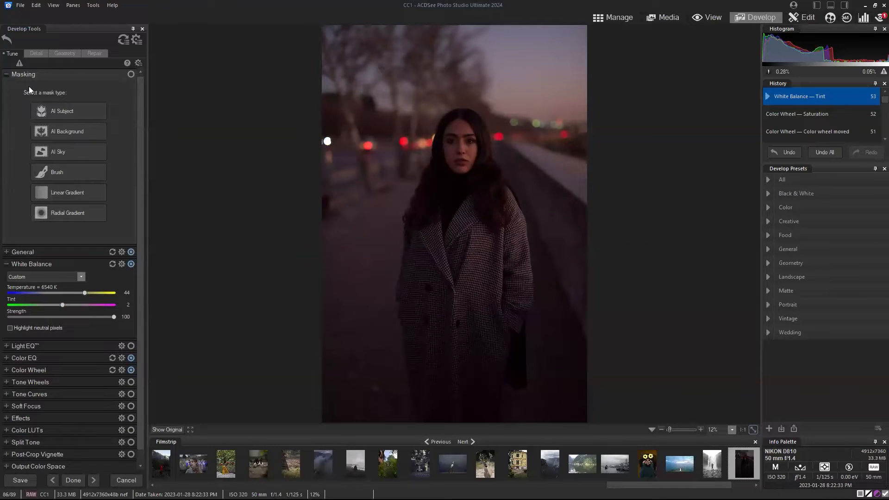
{"action": "left_click", "coordinate": [64, 214]}
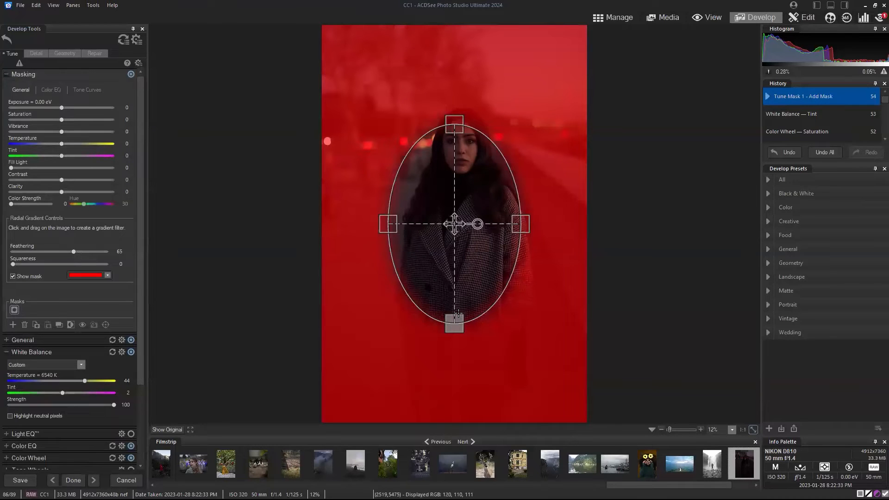
{"action": "left_click_drag", "start_coordinate": [455, 224], "coordinate": [462, 272]}
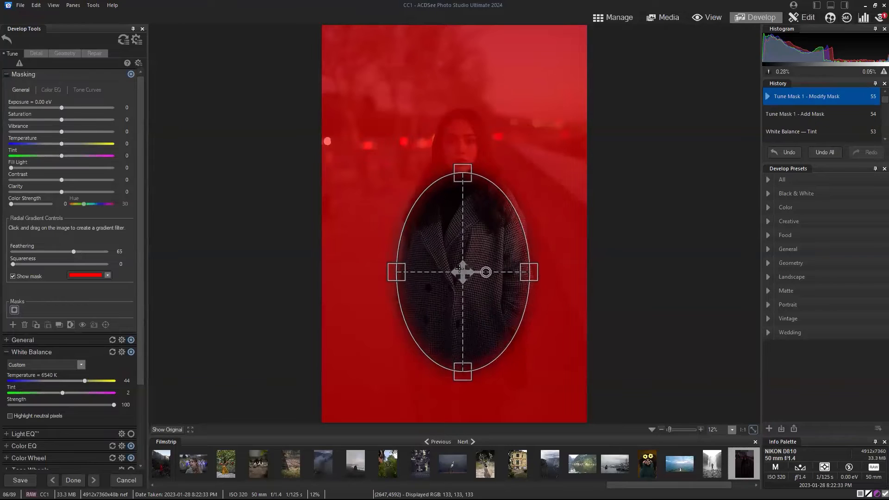
{"action": "left_click_drag", "start_coordinate": [464, 273], "coordinate": [456, 257]}
{"action": "left_click", "coordinate": [12, 277]}
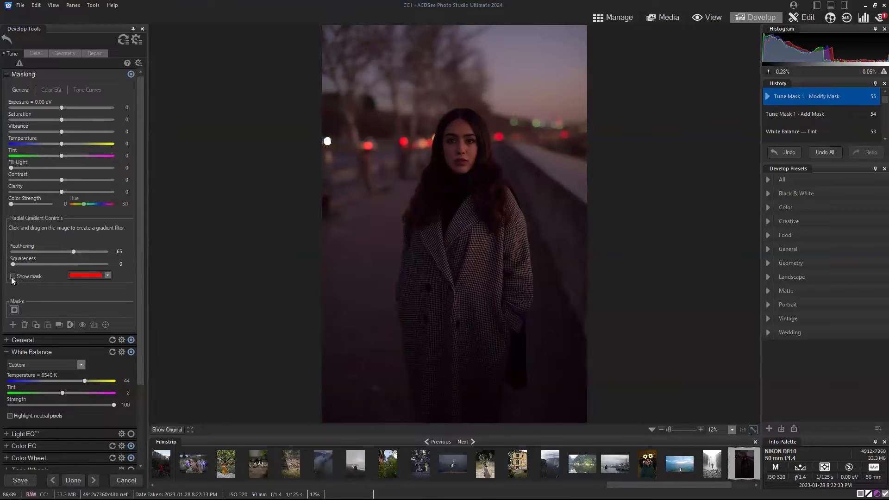
{"action": "left_click", "coordinate": [12, 277]}
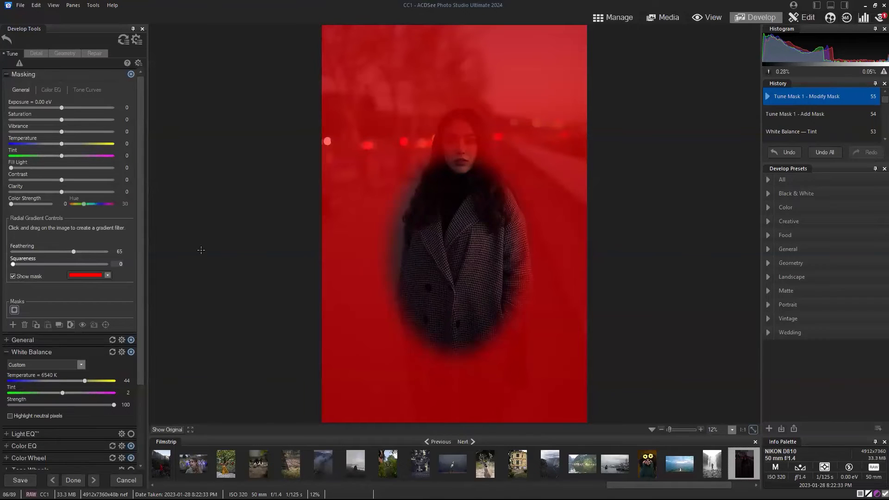
Move the radial mask onto the woman's face and shrink its height and width to a narrow oval fitting the face.
{"action": "left_click_drag", "start_coordinate": [457, 254], "coordinate": [462, 148]}
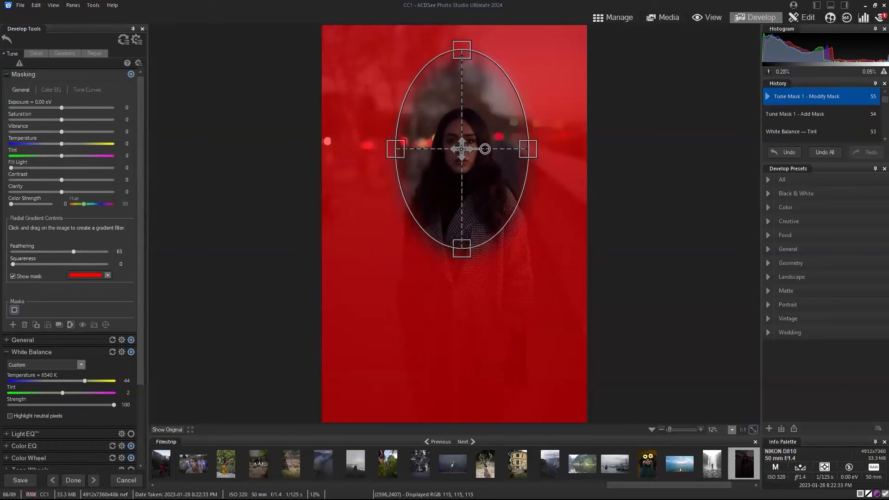
{"action": "left_click_drag", "start_coordinate": [463, 50], "coordinate": [462, 118]}
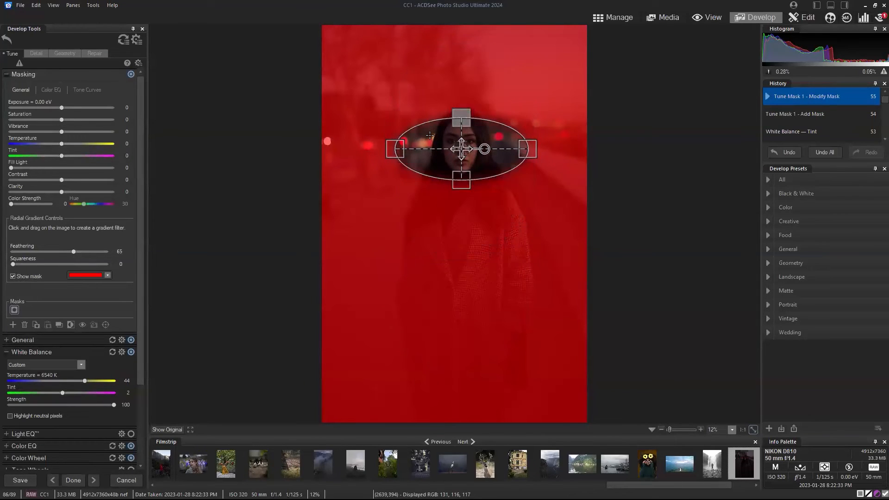
{"action": "left_click_drag", "start_coordinate": [395, 149], "coordinate": [460, 146]}
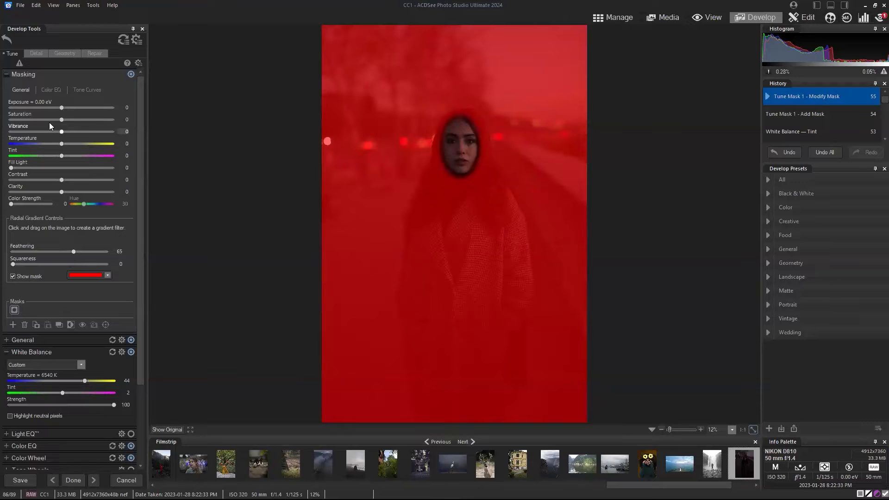
Invert the radial mask so it affects the face, set its feathering to 85, and hide the mask overlay.
{"action": "left_click", "coordinate": [71, 325]}
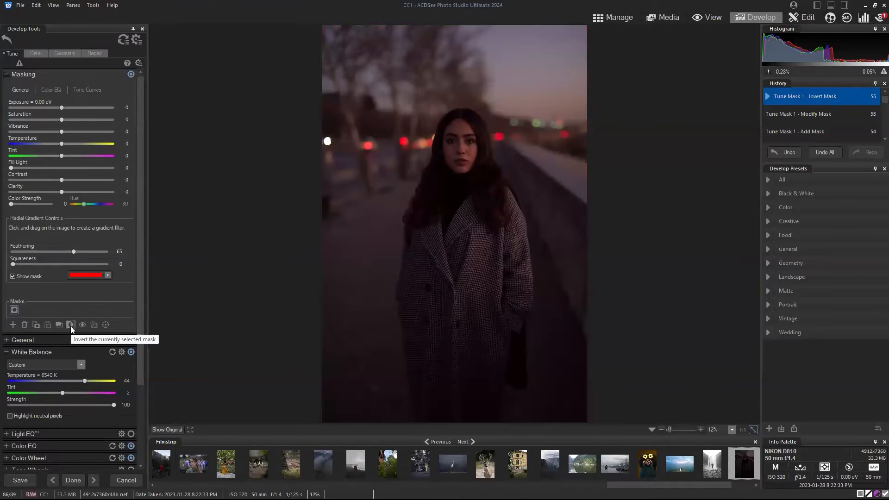
{"action": "left_click", "coordinate": [13, 277]}
{"action": "left_click", "coordinate": [13, 276]}
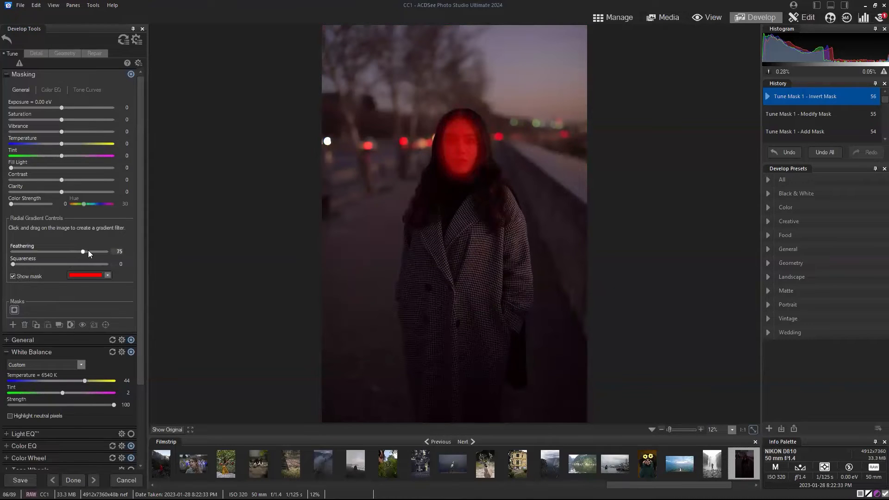
{"action": "left_click_drag", "start_coordinate": [86, 250], "coordinate": [88, 252]}
{"action": "left_click", "coordinate": [12, 276]}
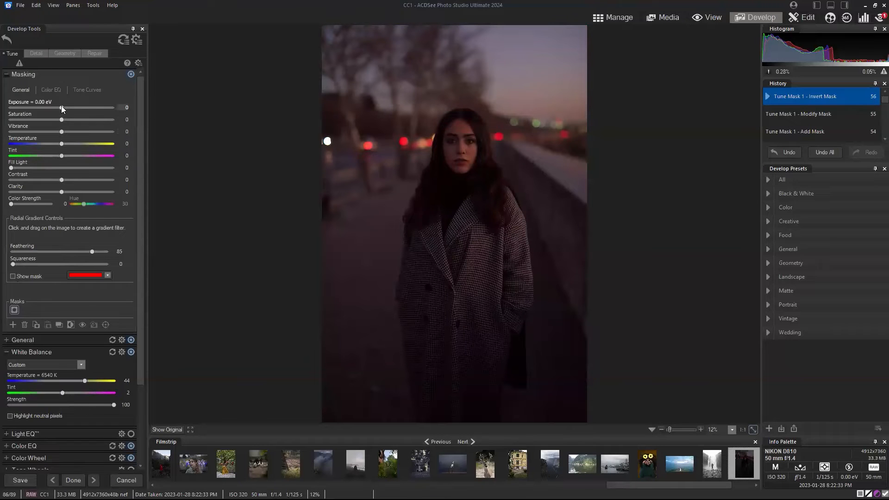
Set the face mask's exposure to +0.60 eV, comparing the photo with masking off and on.
{"action": "left_click_drag", "start_coordinate": [61, 110], "coordinate": [70, 108]}
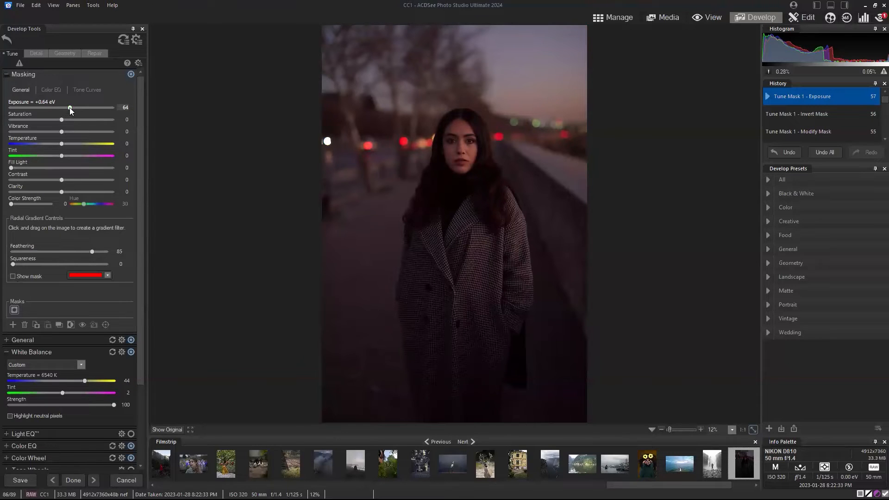
{"action": "left_click", "coordinate": [130, 75]}
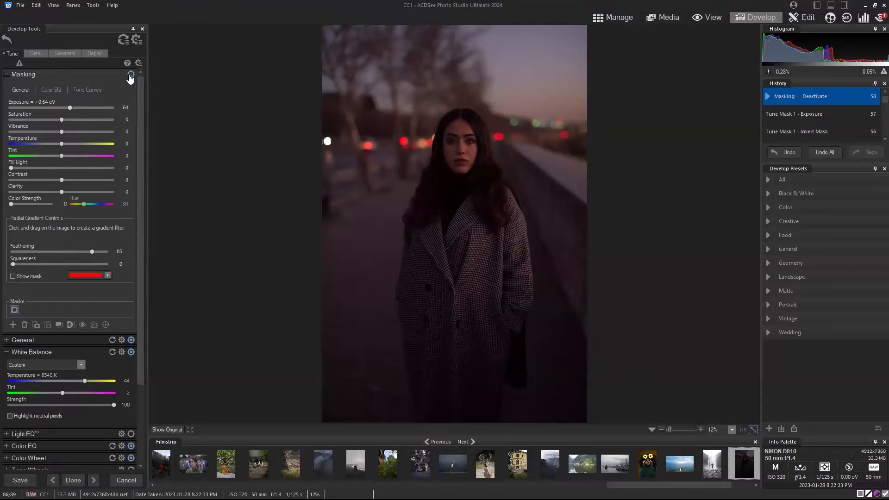
{"action": "left_click", "coordinate": [131, 75]}
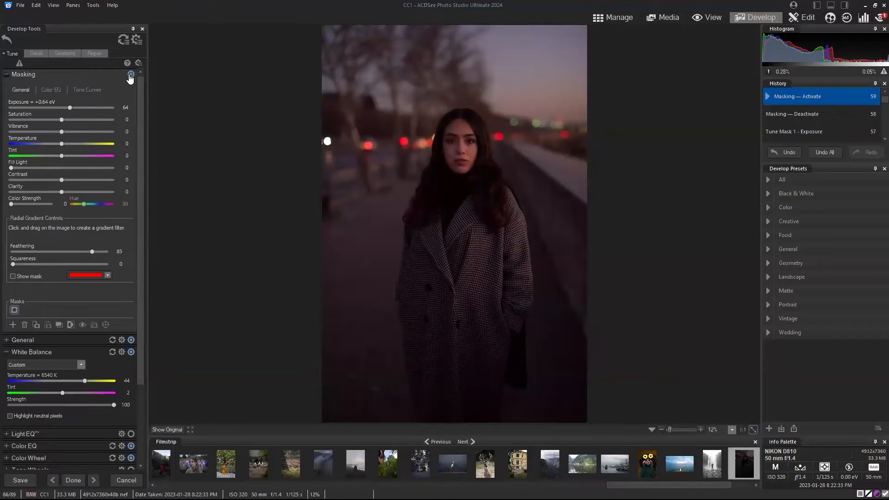
{"action": "left_click", "coordinate": [90, 108]}
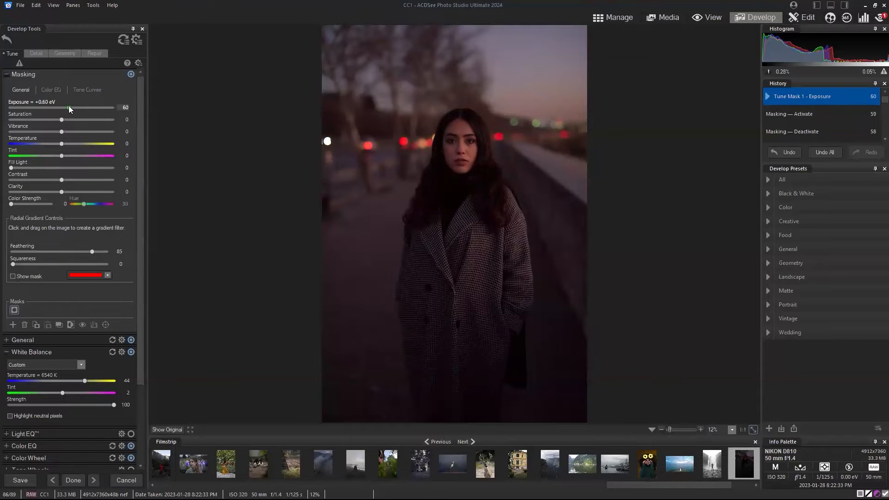
{"action": "left_click", "coordinate": [131, 75]}
{"action": "left_click", "coordinate": [131, 75]}
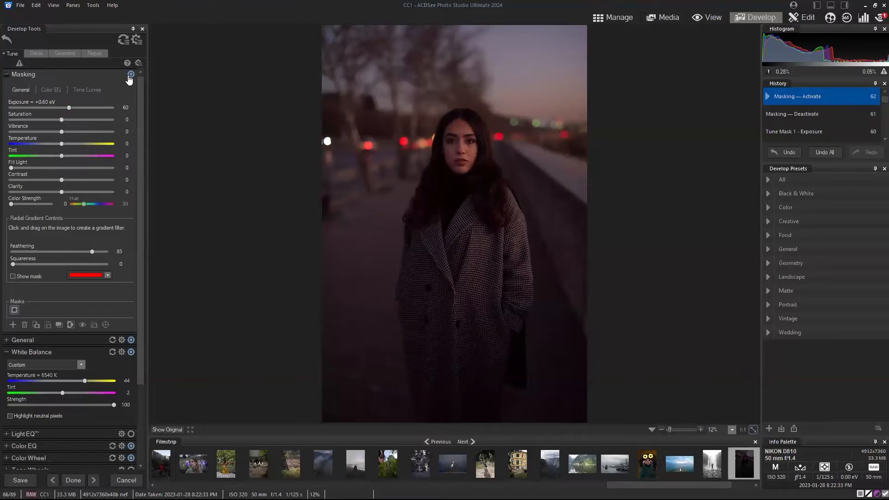
Set the General exposure to +0.91 eV, keep the face mask's exposure at +0.60 eV, and compare with the original photo.
{"action": "left_click_drag", "start_coordinate": [141, 139], "coordinate": [140, 249]}
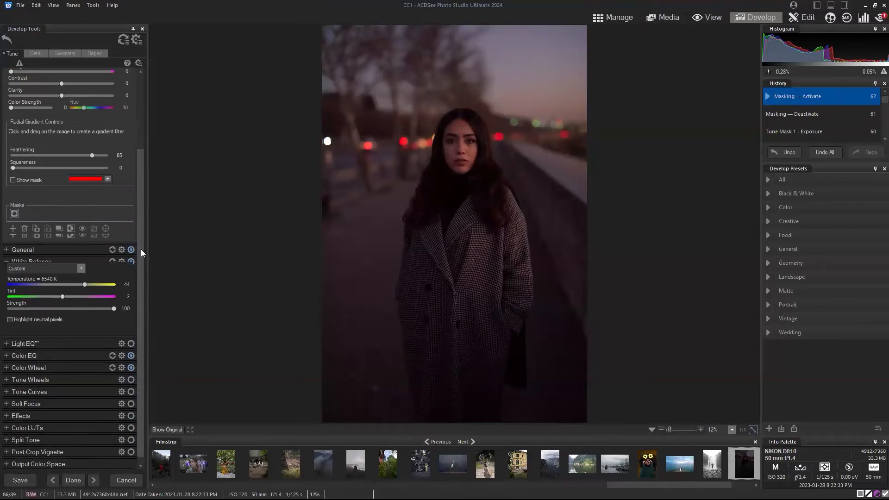
{"action": "left_click", "coordinate": [6, 249]}
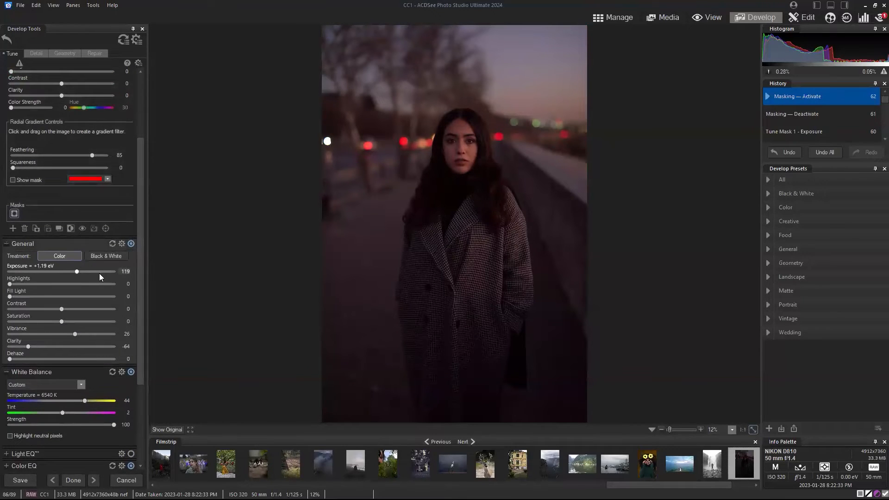
{"action": "left_click_drag", "start_coordinate": [77, 272], "coordinate": [74, 272]}
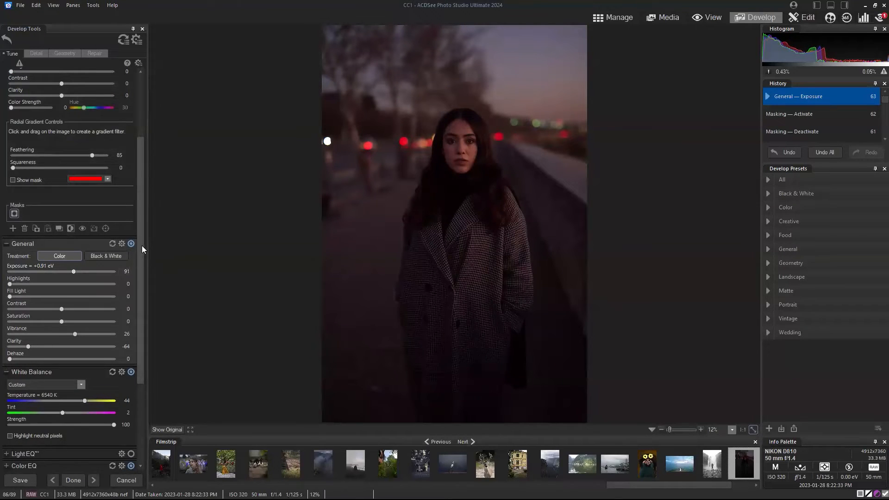
{"action": "left_click_drag", "start_coordinate": [142, 245], "coordinate": [112, 139]}
{"action": "left_click_drag", "start_coordinate": [69, 107], "coordinate": [69, 108]}
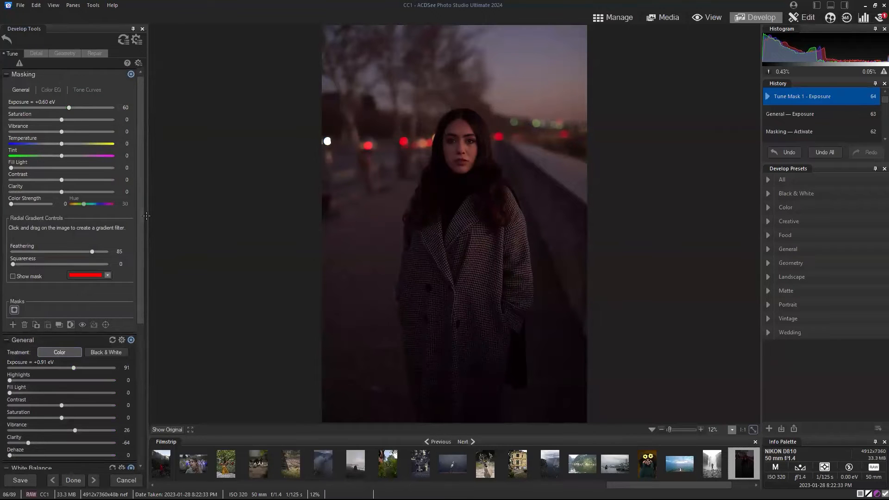
{"action": "left_click", "coordinate": [173, 432]}
{"action": "left_click_drag", "start_coordinate": [173, 431], "coordinate": [173, 432]}
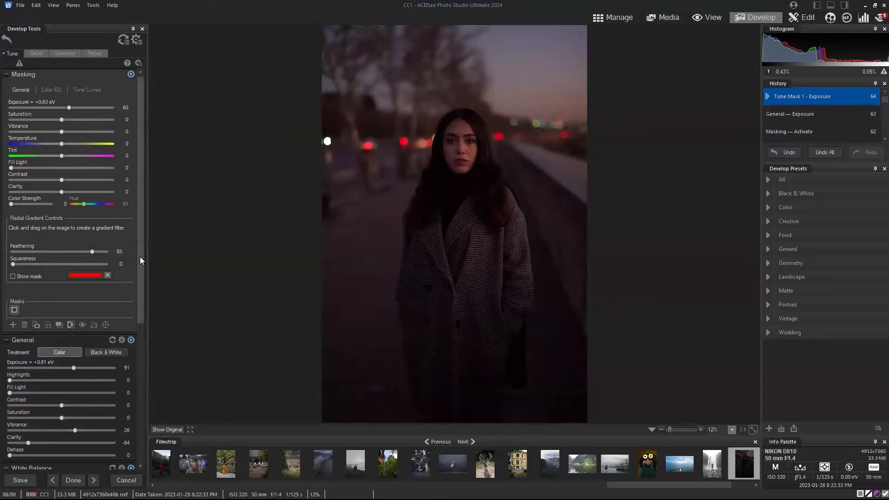
Collapse the Masking and General groups and finish developing CC1, returning to the photo library.
{"action": "left_click", "coordinate": [6, 74]}
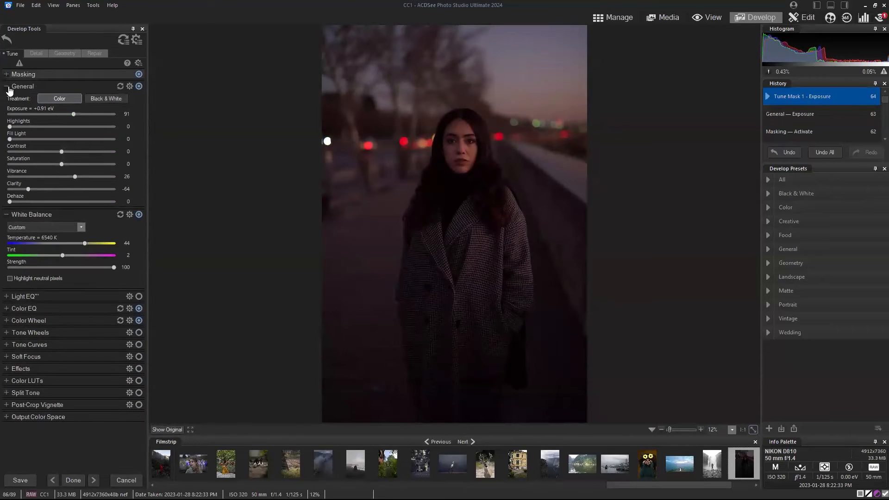
{"action": "left_click", "coordinate": [7, 86]}
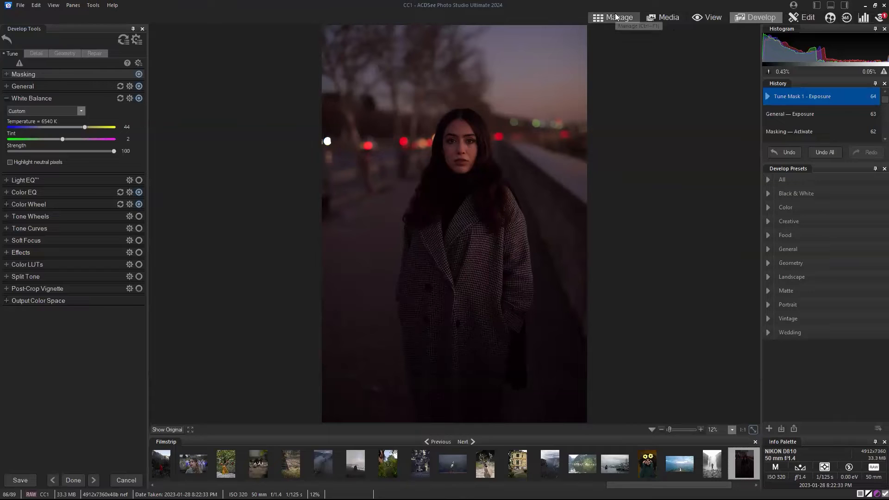
{"action": "left_click", "coordinate": [73, 480]}
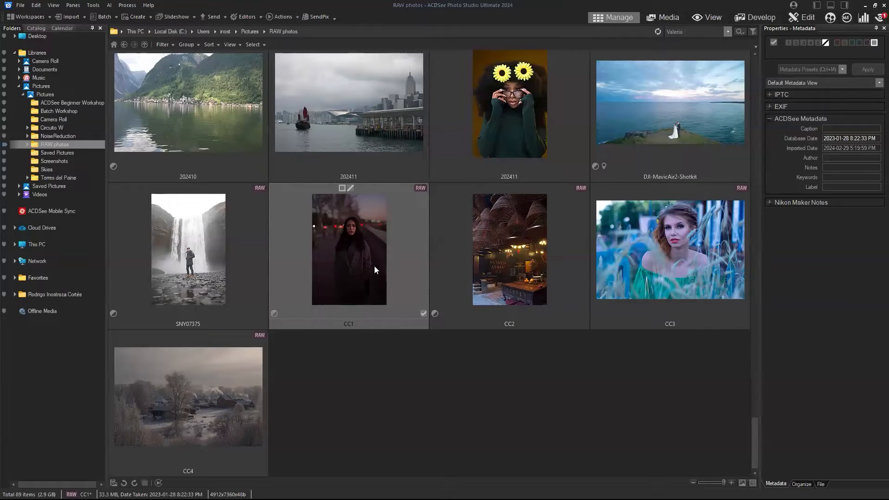
Open the photo CC3 for developing, collapse the White Balance group and expand the General group.
{"action": "double_click", "coordinate": [366, 242]}
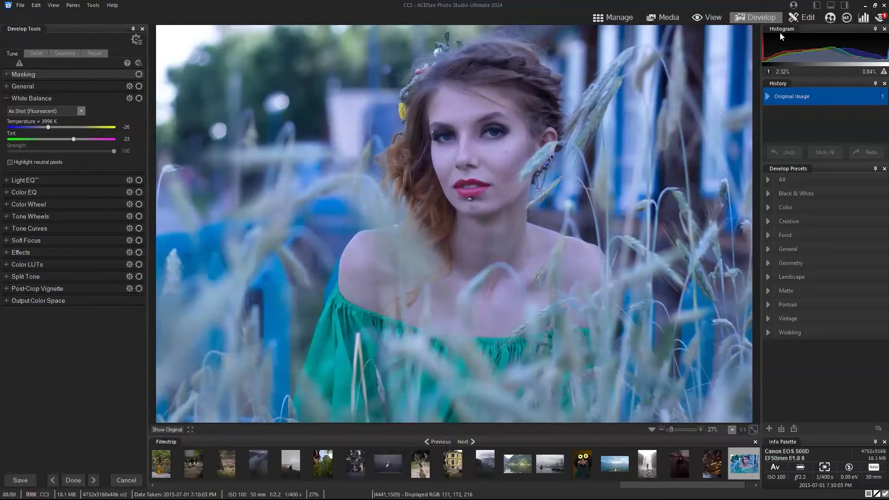
{"action": "left_click", "coordinate": [6, 99]}
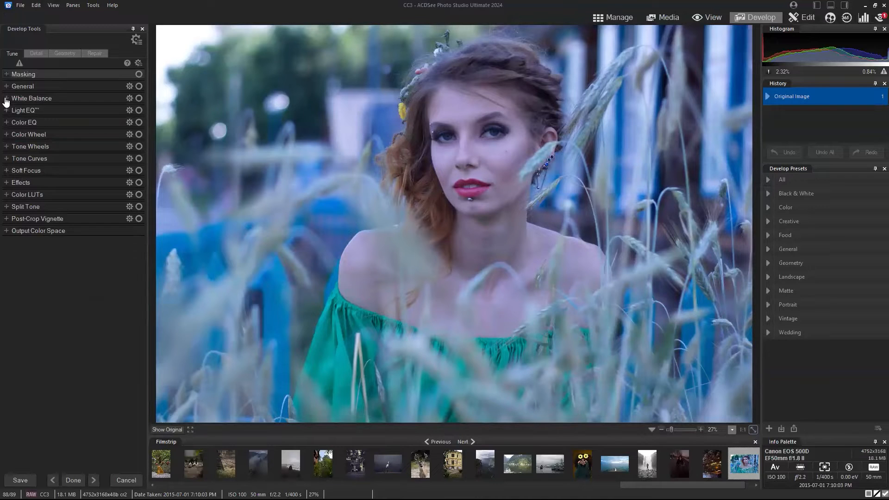
{"action": "left_click", "coordinate": [7, 86]}
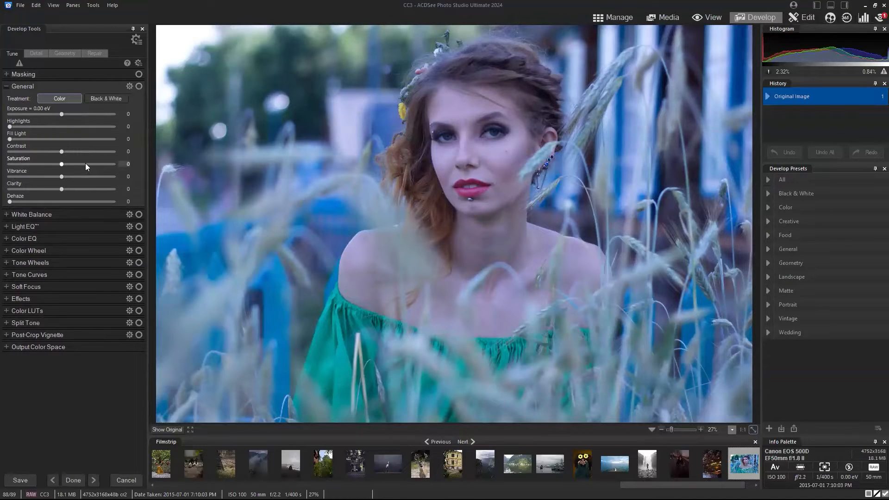
Set a custom white balance by sampling the pale window shutter behind the woman, and compare the photo with White Balance off and on.
{"action": "left_click", "coordinate": [6, 215]}
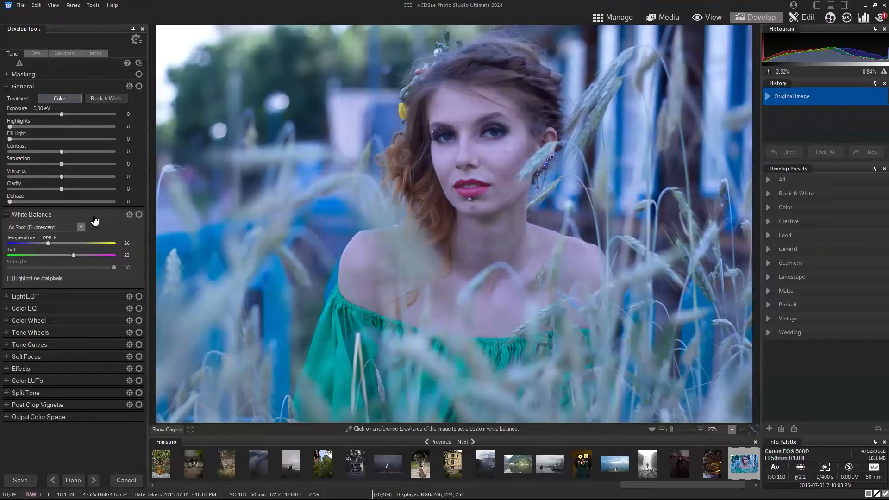
{"action": "left_click", "coordinate": [41, 216]}
{"action": "left_click", "coordinate": [41, 216]}
{"action": "left_click", "coordinate": [410, 144]}
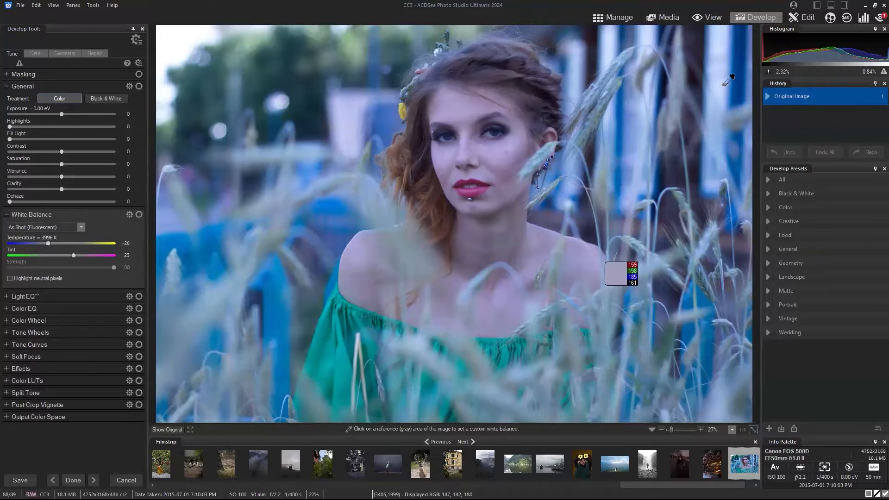
{"action": "left_click", "coordinate": [718, 57]}
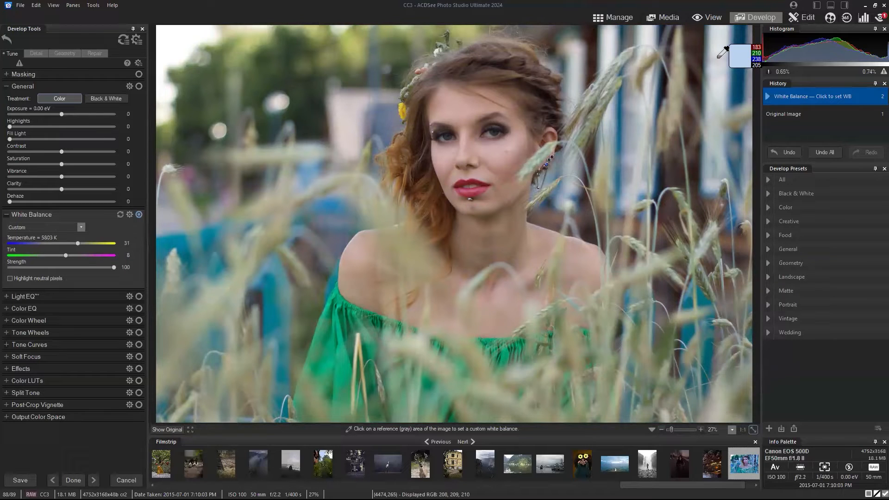
{"action": "left_click", "coordinate": [139, 215]}
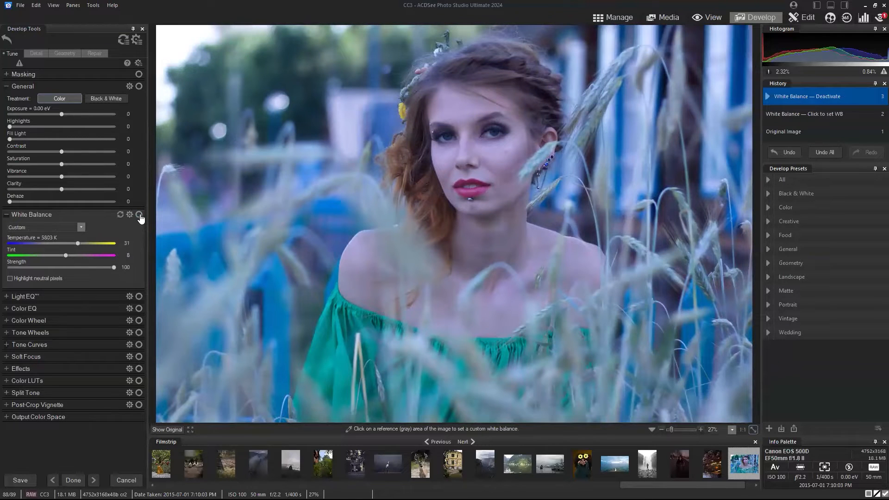
{"action": "left_click", "coordinate": [139, 215]}
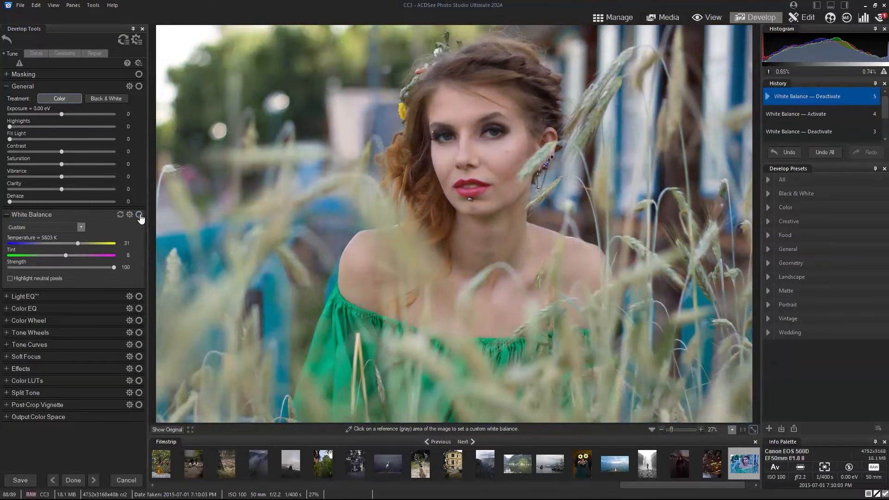
Turn White Balance back on and set the General exposure to -0.34 eV, highlights to 19 and contrast to 12.
{"action": "left_click", "coordinate": [139, 215]}
{"action": "left_click", "coordinate": [139, 214]}
{"action": "left_click_drag", "start_coordinate": [61, 113], "coordinate": [21, 128]}
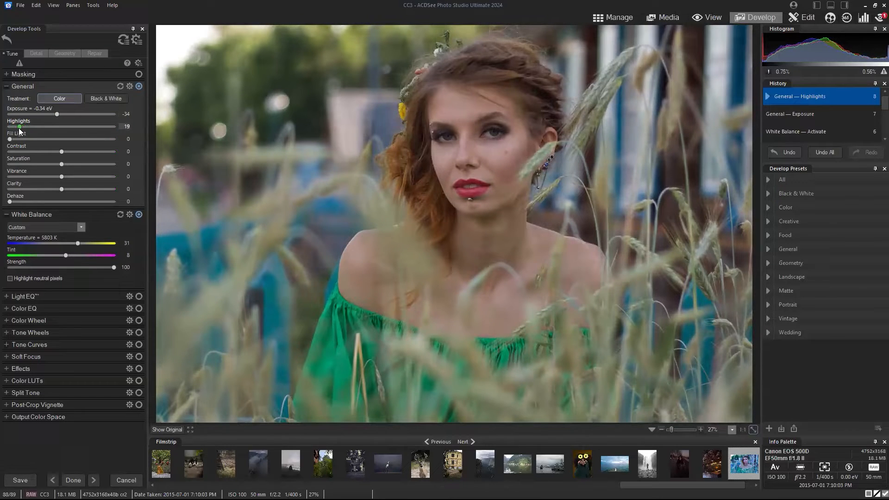
{"action": "left_click_drag", "start_coordinate": [62, 151], "coordinate": [67, 151]}
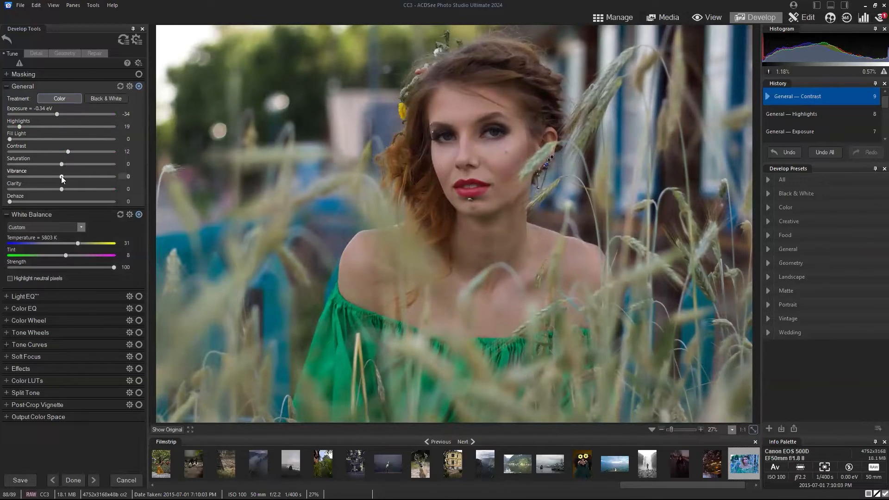
Try several vibrance strengths between 0 and 27, settle on 17, and keep clarity at 0.
{"action": "left_click_drag", "start_coordinate": [61, 176], "coordinate": [70, 176]}
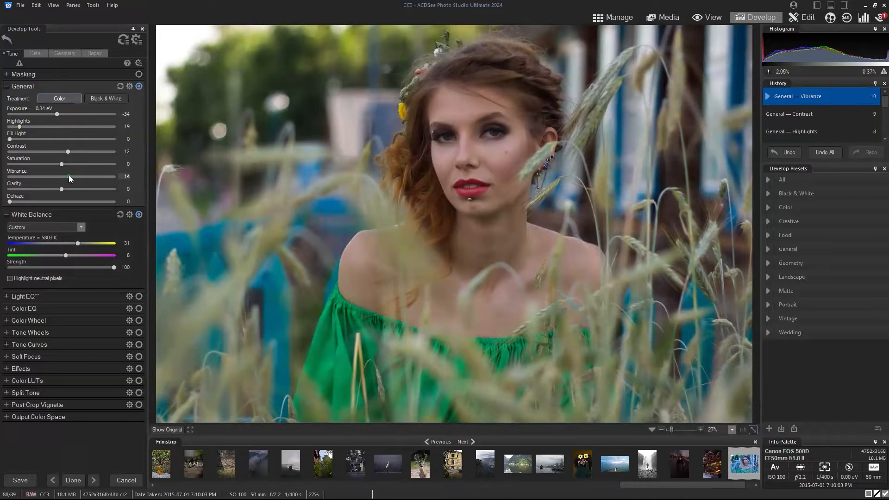
{"action": "left_click_drag", "start_coordinate": [69, 176], "coordinate": [76, 177]}
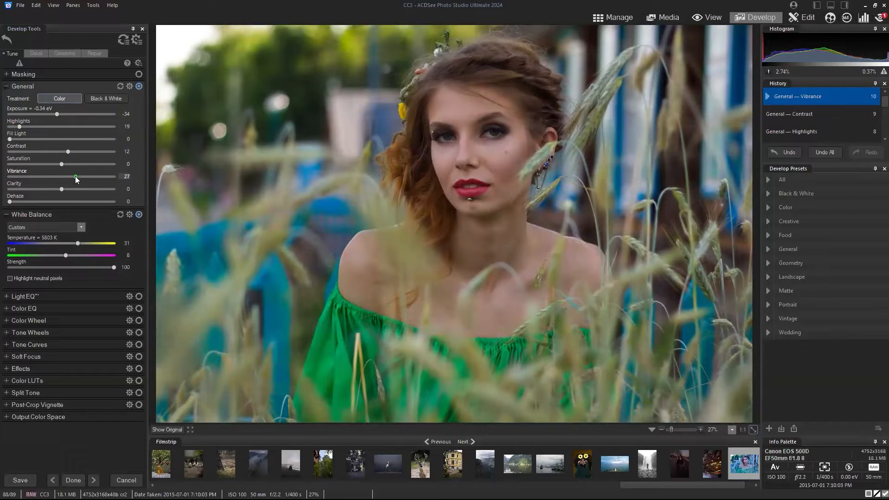
{"action": "left_click_drag", "start_coordinate": [75, 176], "coordinate": [61, 178]}
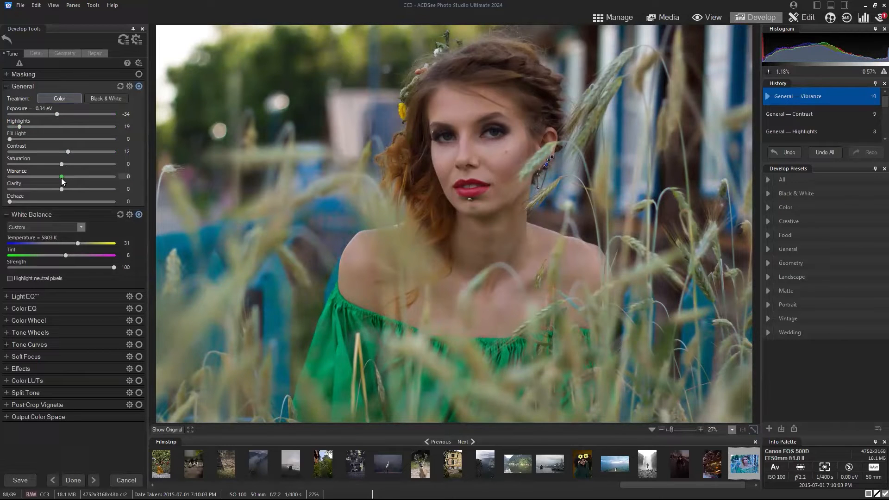
{"action": "left_click_drag", "start_coordinate": [62, 178], "coordinate": [71, 178]}
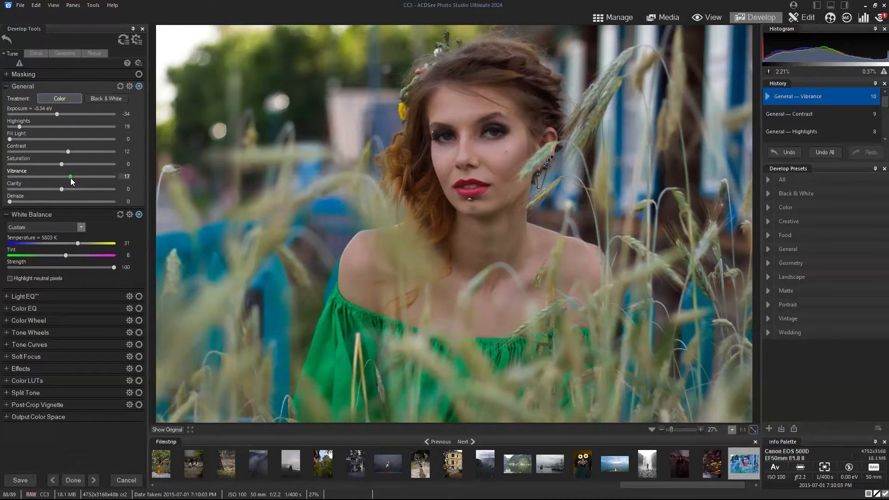
{"action": "mouse_move", "coordinate": [61, 190]}
{"action": "left_mouse_down"}
{"action": "mouse_move", "coordinate": [112, 187]}
{"action": "mouse_move", "coordinate": [48, 186]}
{"action": "mouse_move", "coordinate": [62, 191]}
{"action": "left_mouse_up"}
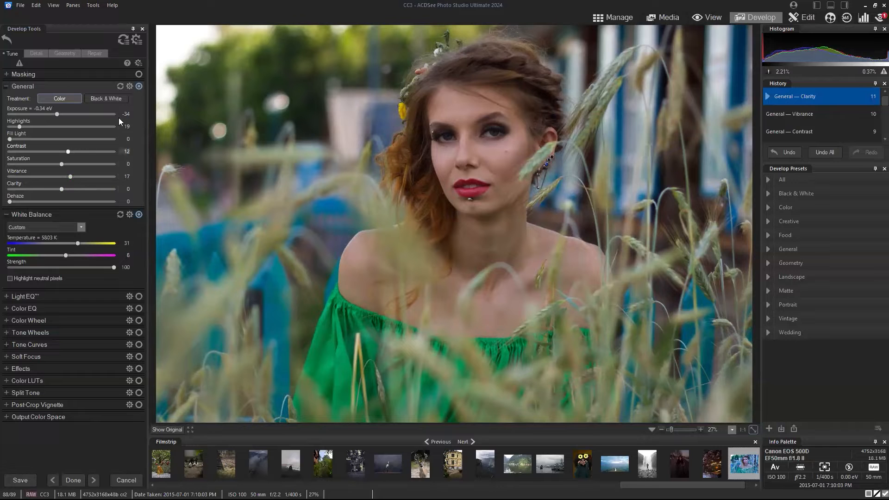
Compare the photo with the General adjustments off and on, and set the highlights to 10.
{"action": "left_click", "coordinate": [139, 86]}
{"action": "left_click", "coordinate": [139, 86]}
{"action": "left_click", "coordinate": [139, 86]}
{"action": "left_click", "coordinate": [139, 87]}
{"action": "left_click_drag", "start_coordinate": [20, 127], "coordinate": [13, 129]}
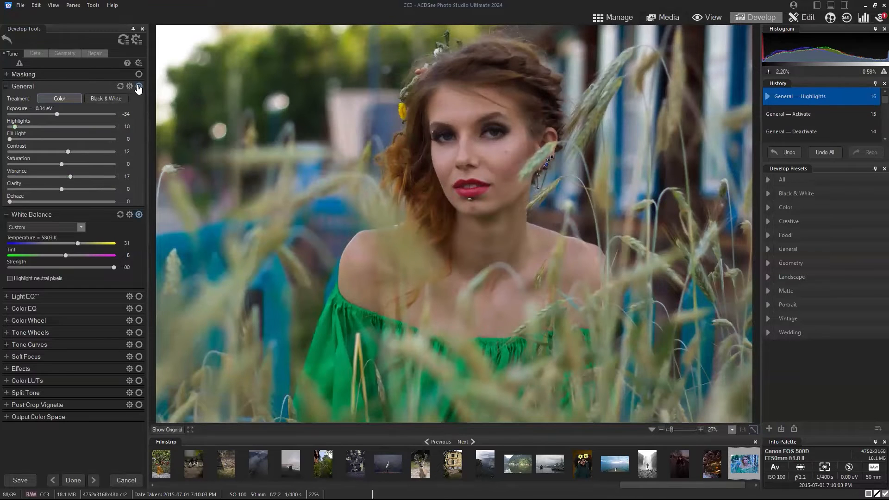
Compare the photo with the White Balance and General adjustments each switched off and on.
{"action": "left_click", "coordinate": [139, 214]}
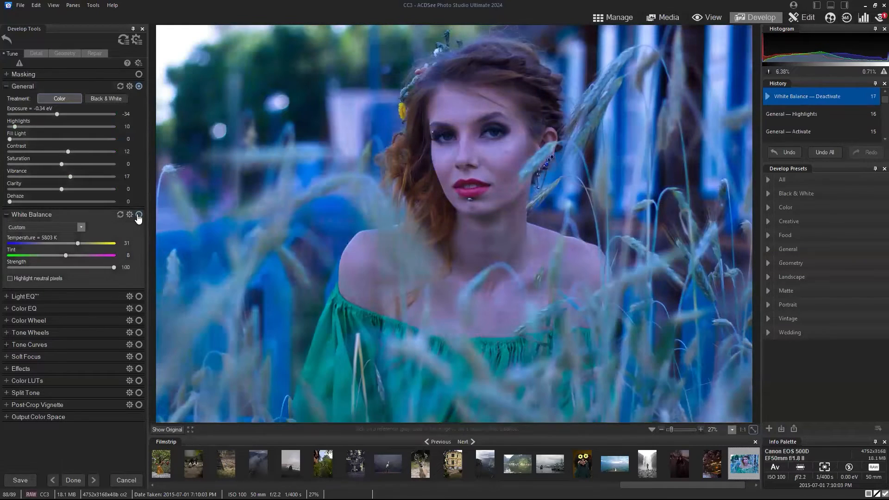
{"action": "left_click", "coordinate": [139, 215]}
{"action": "left_click", "coordinate": [139, 87]}
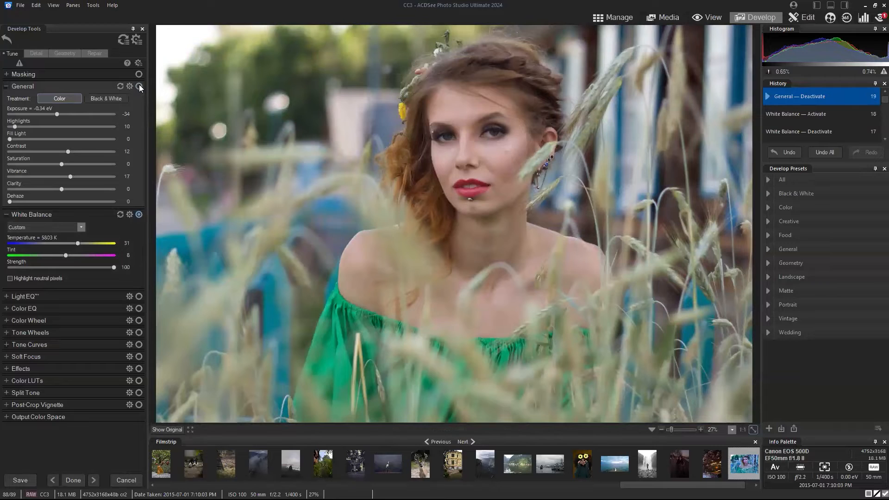
{"action": "left_click", "coordinate": [139, 87]}
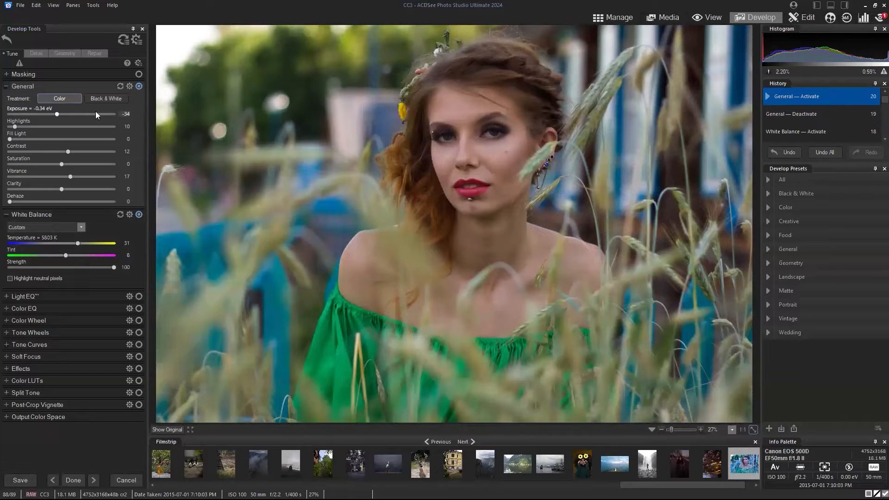
{"action": "left_click", "coordinate": [44, 216]}
{"action": "left_click", "coordinate": [44, 216]}
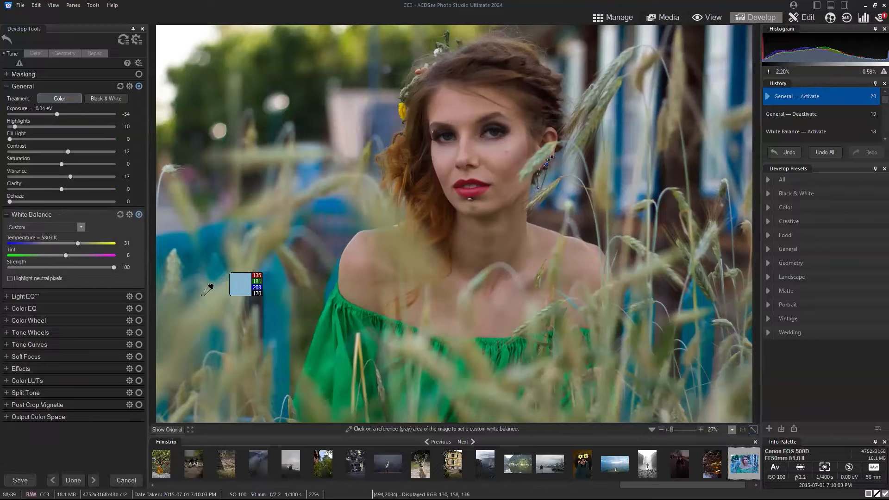
Set the vibrance to 15 and collapse the General and White Balance groups.
{"action": "left_click", "coordinate": [70, 177]}
{"action": "left_click", "coordinate": [70, 178]}
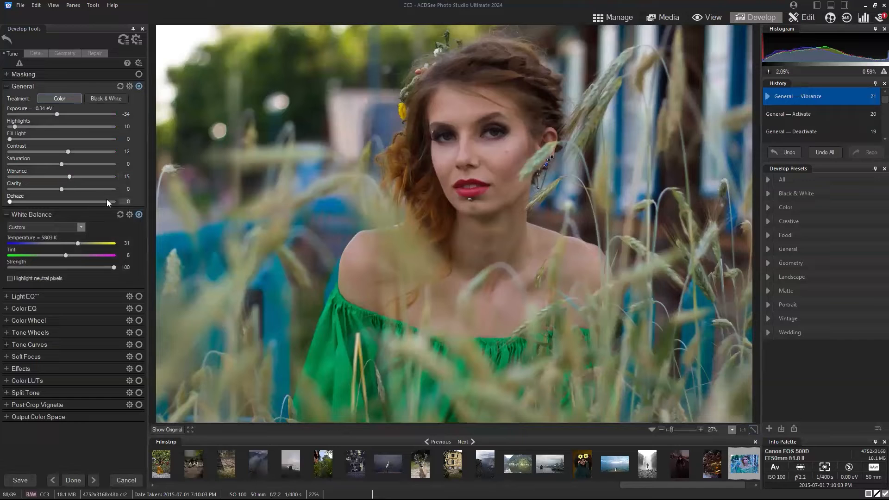
{"action": "left_click", "coordinate": [5, 88]}
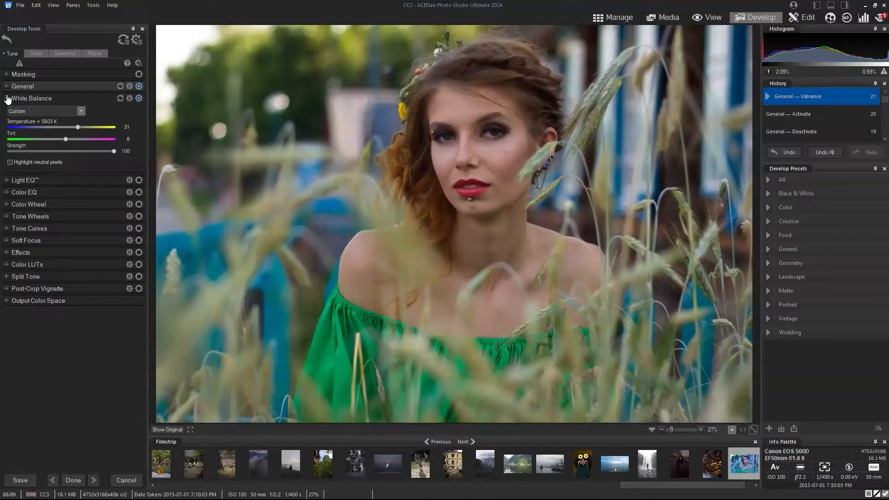
{"action": "left_click", "coordinate": [6, 100]}
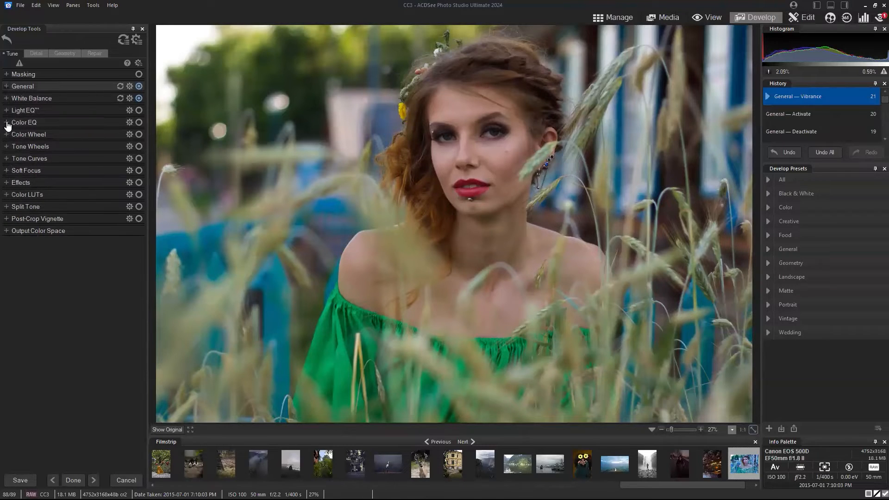
Expand Color EQ, compare with the original photo, and set the Green saturation to -21.
{"action": "left_click", "coordinate": [7, 123]}
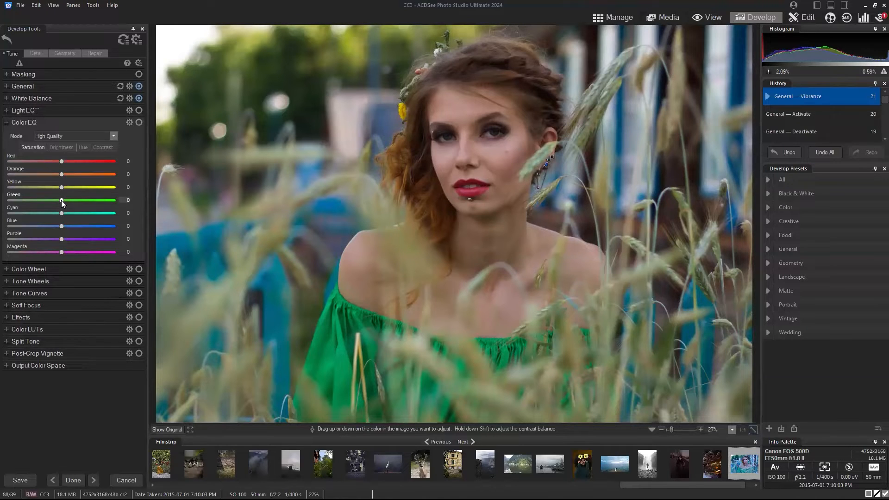
{"action": "left_click", "coordinate": [159, 432]}
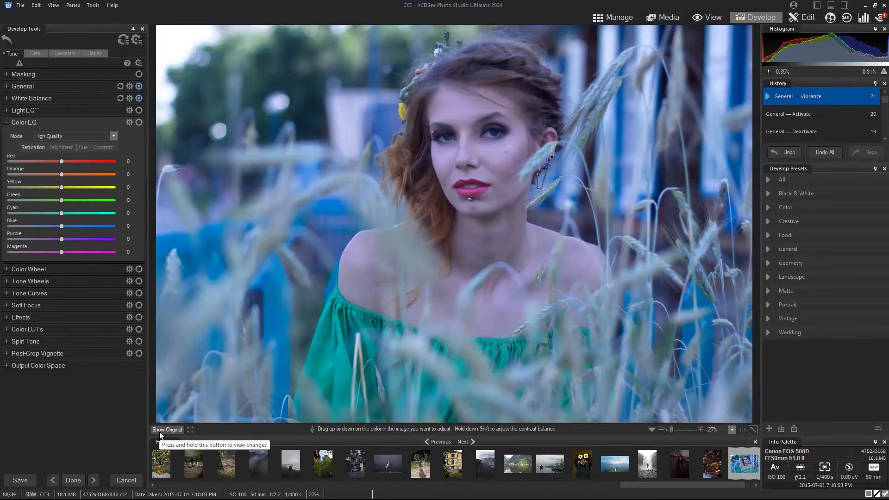
{"action": "left_click_drag", "start_coordinate": [160, 432], "coordinate": [159, 431]}
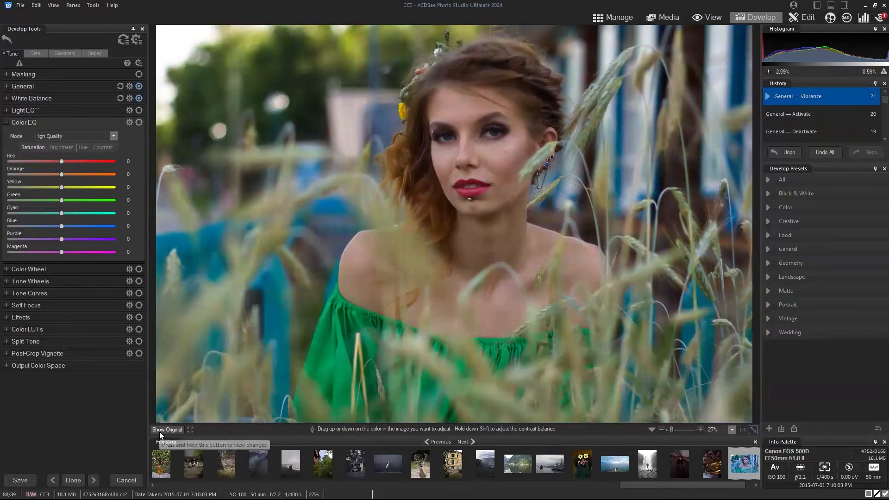
{"action": "left_click", "coordinate": [63, 199]}
{"action": "left_click_drag", "start_coordinate": [59, 199], "coordinate": [50, 200]}
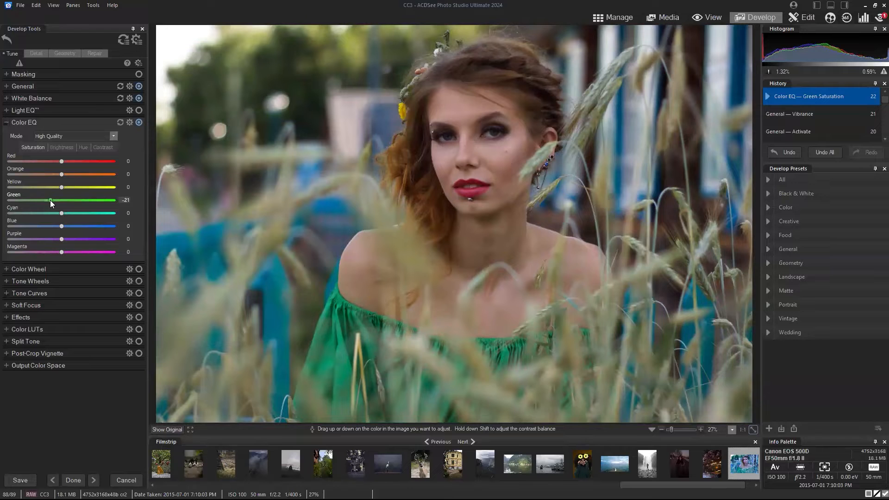
Compare the dress and foliage with the Color EQ adjustment switched off and on.
{"action": "left_click", "coordinate": [140, 123]}
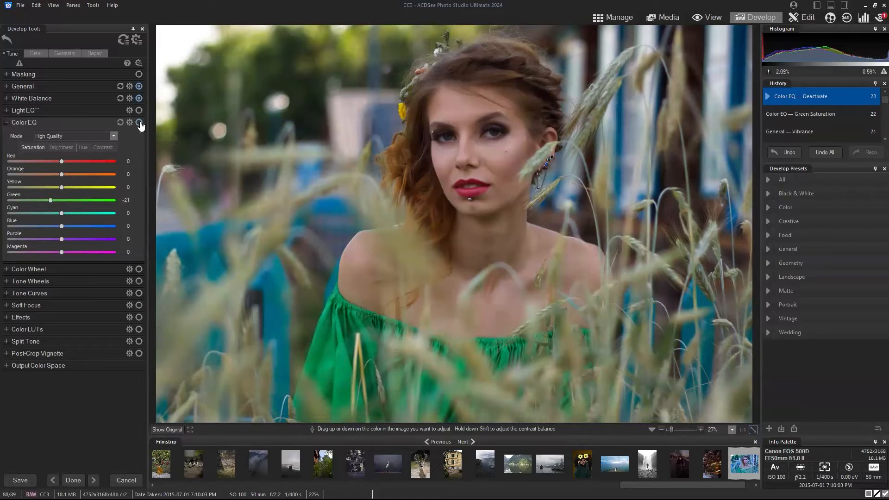
{"action": "left_click", "coordinate": [139, 124]}
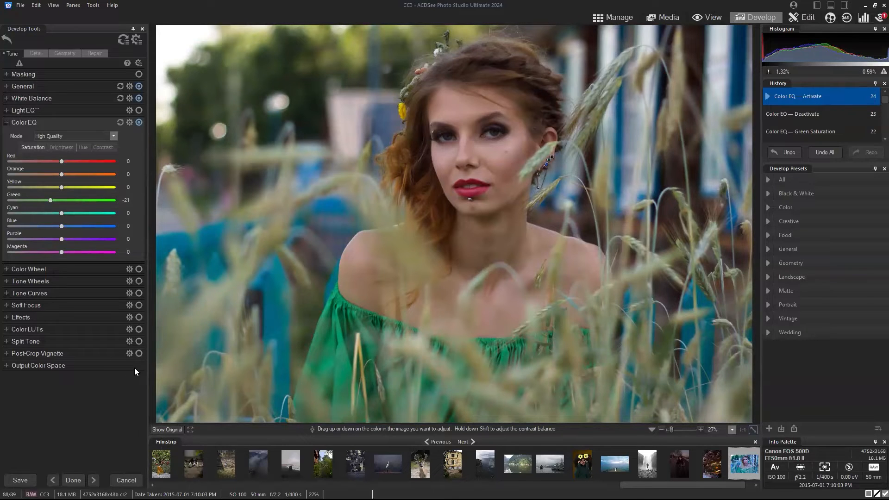
{"action": "left_click", "coordinate": [139, 123]}
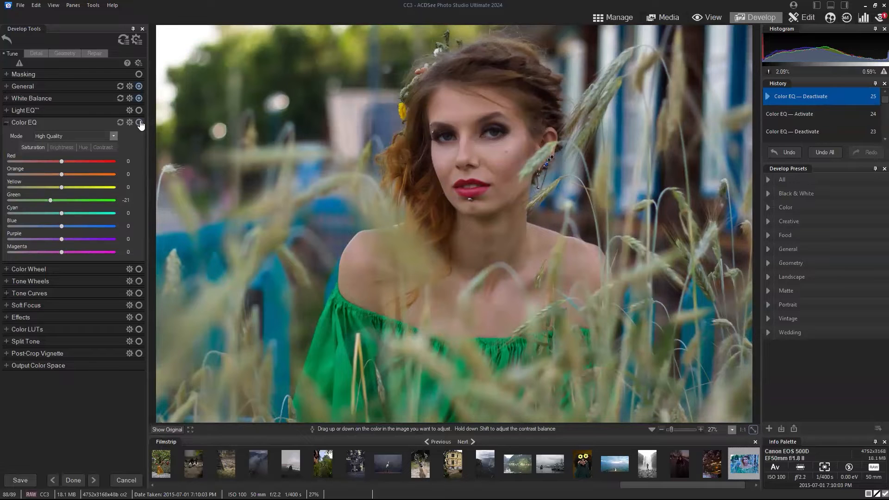
{"action": "left_click", "coordinate": [139, 123]}
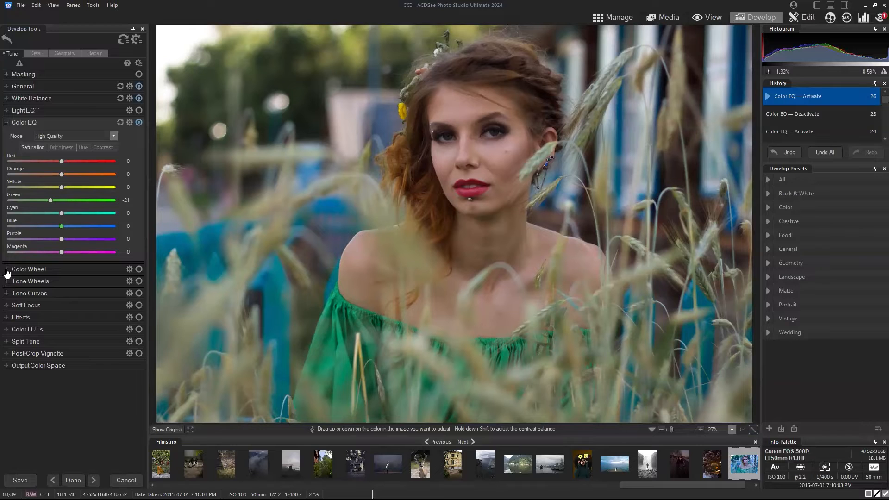
Collapse Color EQ, briefly open the Color Wheel group, and expand Tone Wheels with all three wheels in view.
{"action": "left_click", "coordinate": [7, 123]}
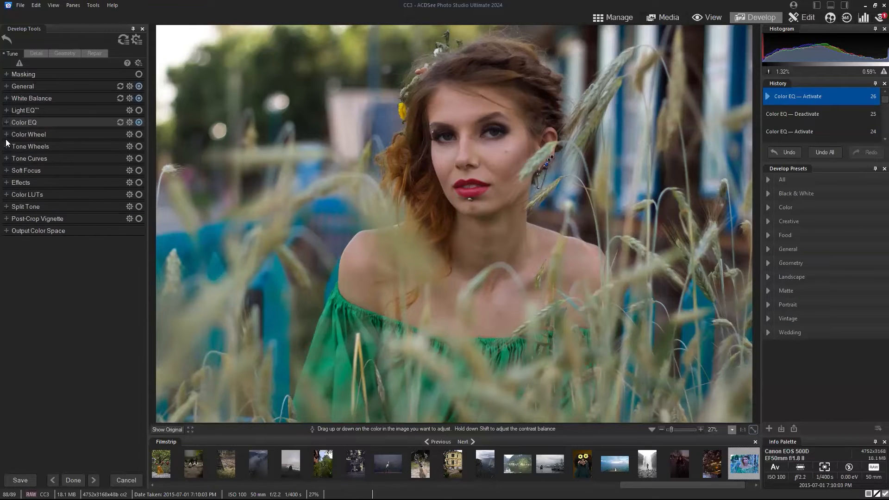
{"action": "left_click", "coordinate": [6, 135]}
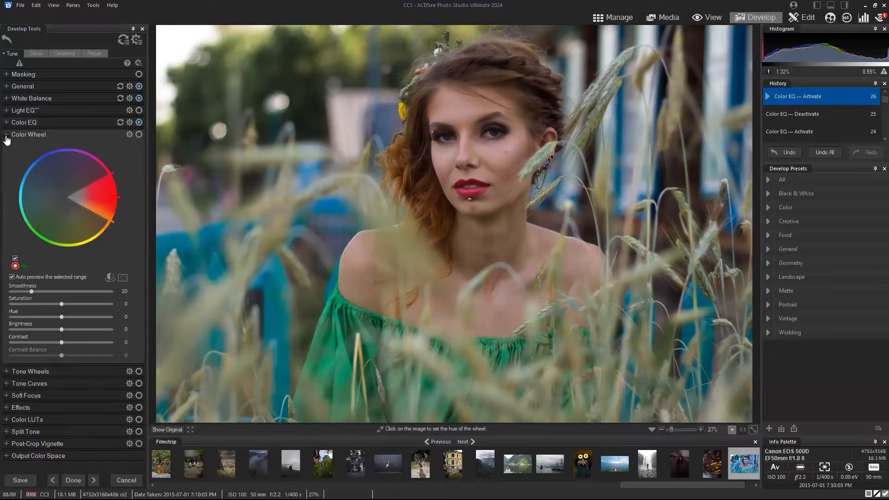
{"action": "left_click", "coordinate": [6, 136]}
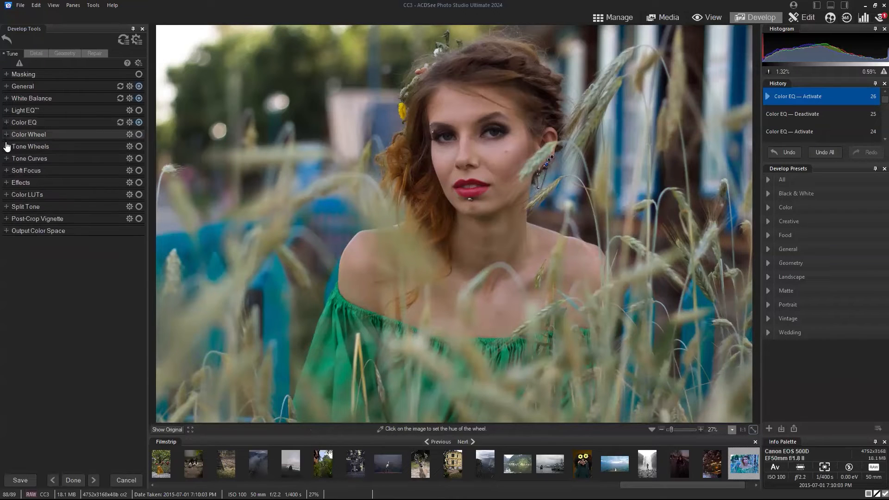
{"action": "left_click", "coordinate": [12, 147]}
{"action": "left_click_drag", "start_coordinate": [139, 151], "coordinate": [141, 186]}
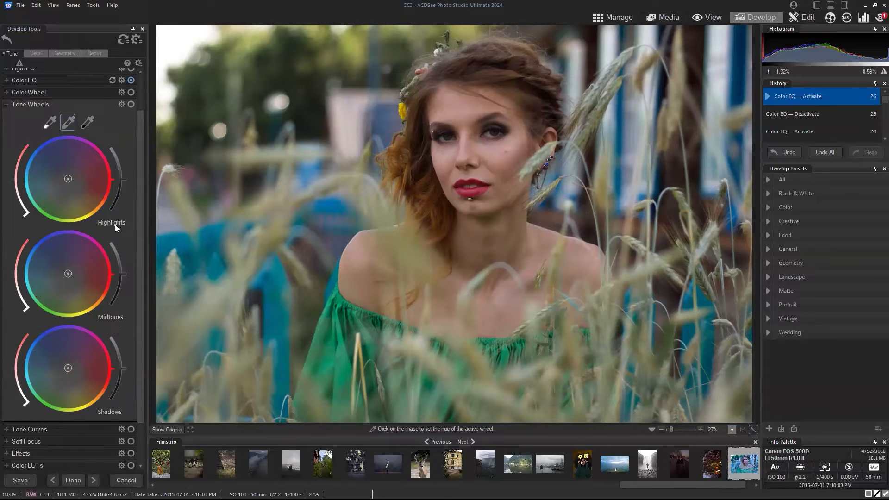
{"action": "left_click_drag", "start_coordinate": [140, 219], "coordinate": [141, 229]}
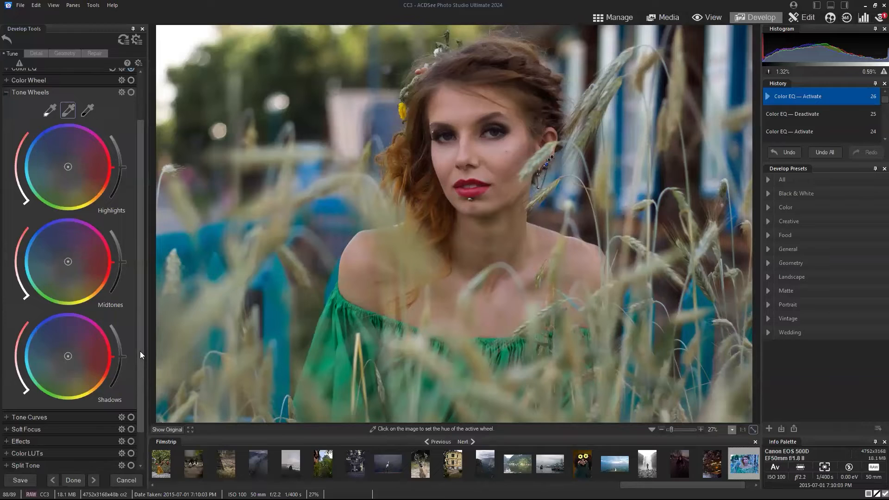
{"action": "scroll", "coordinate": [140, 353], "scroll_direction": "down", "scroll_amount": 1}
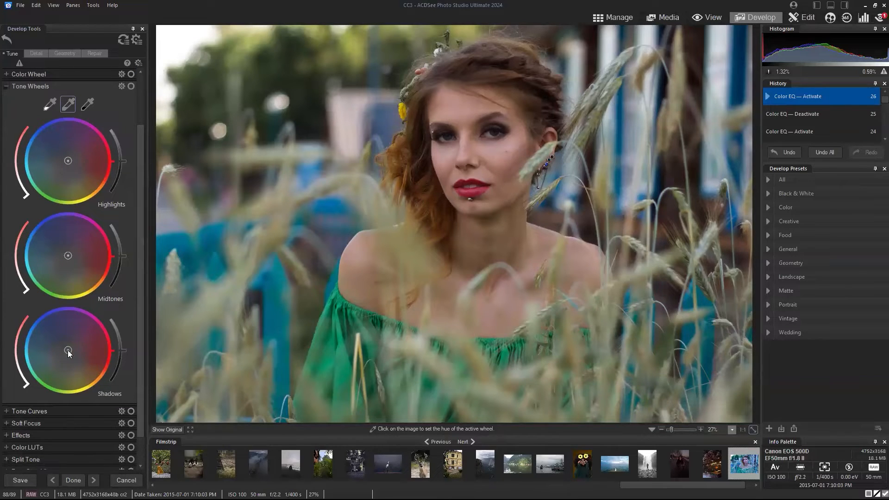
Try a red tint with raised saturation and lowered brightness on the Shadows tone wheel, and reset the Tone Wheels group to default settings.
{"action": "left_click_drag", "start_coordinate": [68, 353], "coordinate": [103, 350]}
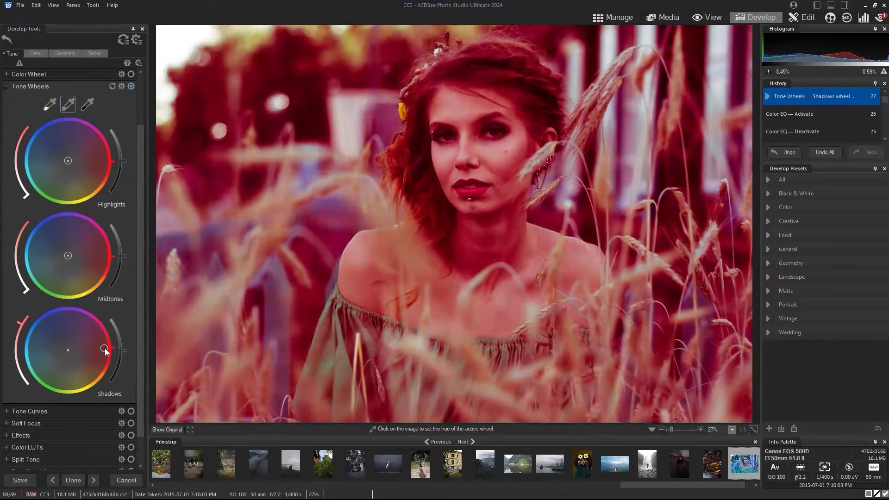
{"action": "mouse_move", "coordinate": [106, 350]}
{"action": "left_mouse_down"}
{"action": "mouse_move", "coordinate": [99, 325]}
{"action": "mouse_move", "coordinate": [52, 315]}
{"action": "mouse_move", "coordinate": [35, 331]}
{"action": "mouse_move", "coordinate": [32, 359]}
{"action": "mouse_move", "coordinate": [44, 313]}
{"action": "mouse_move", "coordinate": [81, 353]}
{"action": "left_mouse_up"}
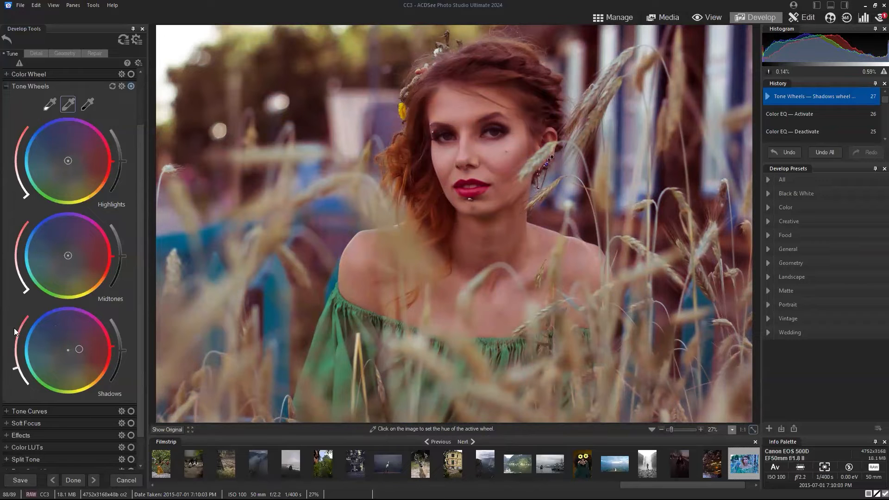
{"action": "mouse_move", "coordinate": [16, 370]}
{"action": "left_mouse_down"}
{"action": "mouse_move", "coordinate": [27, 324]}
{"action": "mouse_move", "coordinate": [31, 379]}
{"action": "mouse_move", "coordinate": [26, 334]}
{"action": "left_mouse_up"}
{"action": "left_click_drag", "start_coordinate": [99, 350], "coordinate": [83, 353]}
{"action": "mouse_move", "coordinate": [15, 363]}
{"action": "left_mouse_down"}
{"action": "mouse_move", "coordinate": [25, 321]}
{"action": "mouse_move", "coordinate": [25, 385]}
{"action": "mouse_move", "coordinate": [25, 321]}
{"action": "mouse_move", "coordinate": [27, 384]}
{"action": "mouse_move", "coordinate": [23, 346]}
{"action": "left_mouse_up"}
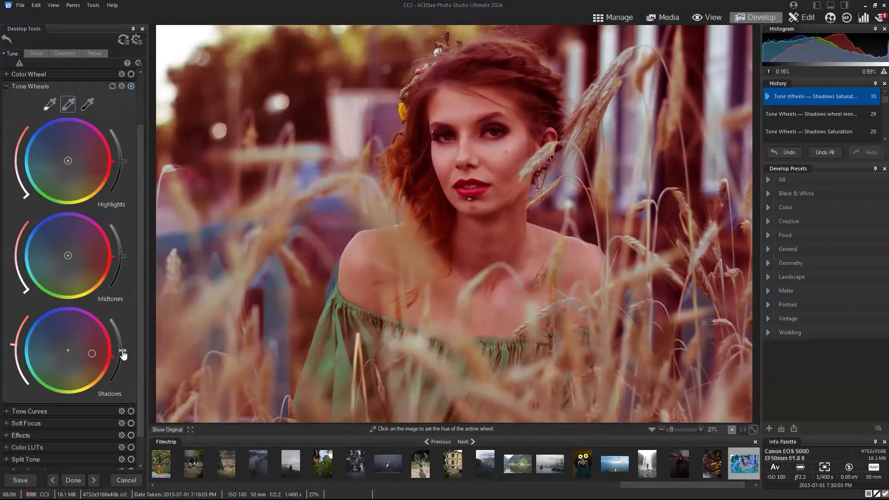
{"action": "mouse_move", "coordinate": [123, 354]}
{"action": "left_mouse_down"}
{"action": "mouse_move", "coordinate": [122, 328]}
{"action": "mouse_move", "coordinate": [120, 387]}
{"action": "mouse_move", "coordinate": [123, 364]}
{"action": "left_mouse_up"}
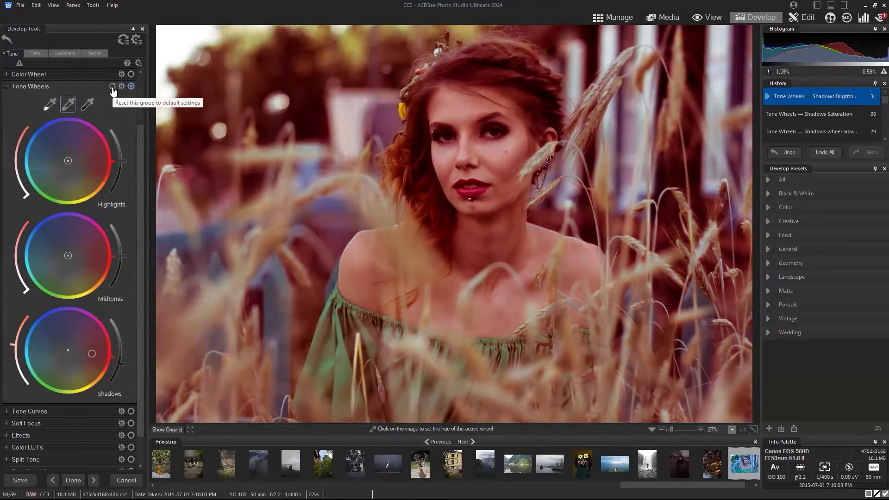
{"action": "left_click", "coordinate": [113, 88]}
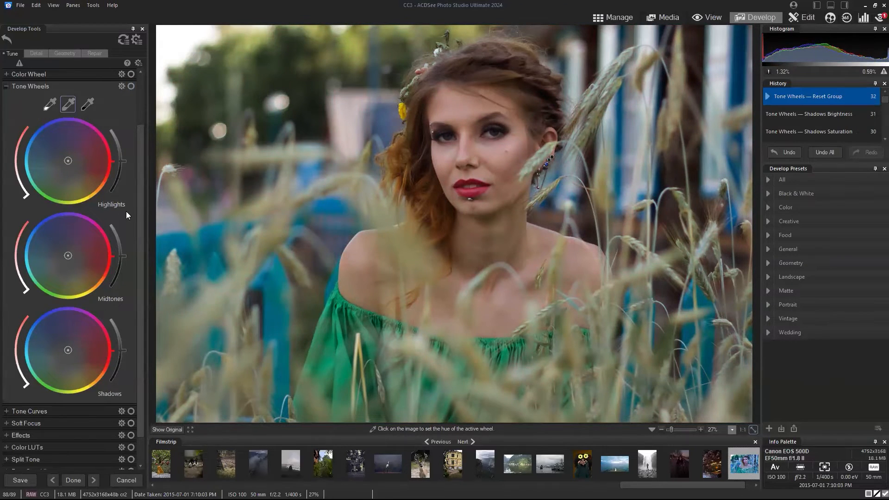
{"action": "left_click_drag", "start_coordinate": [138, 215], "coordinate": [138, 221]}
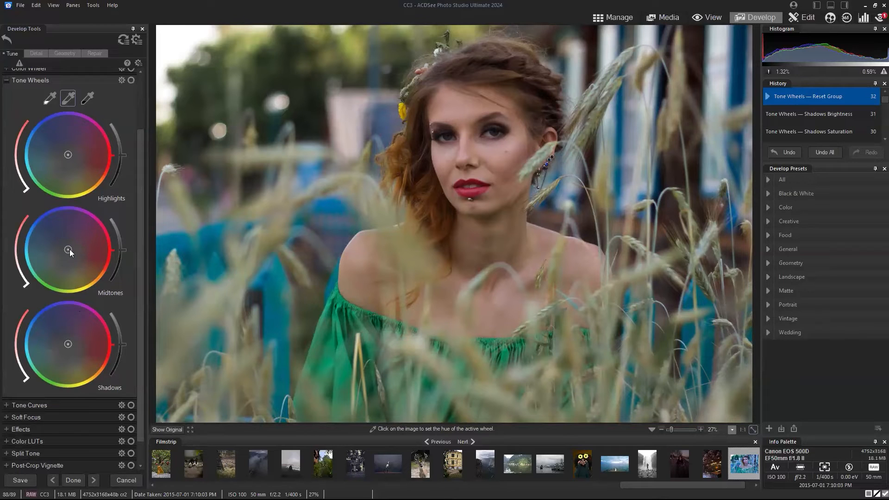
Tint the Midtones and Shadows tone wheels slightly toward red-orange and the Highlights wheel slightly toward yellow.
{"action": "left_click_drag", "start_coordinate": [70, 249], "coordinate": [72, 251]}
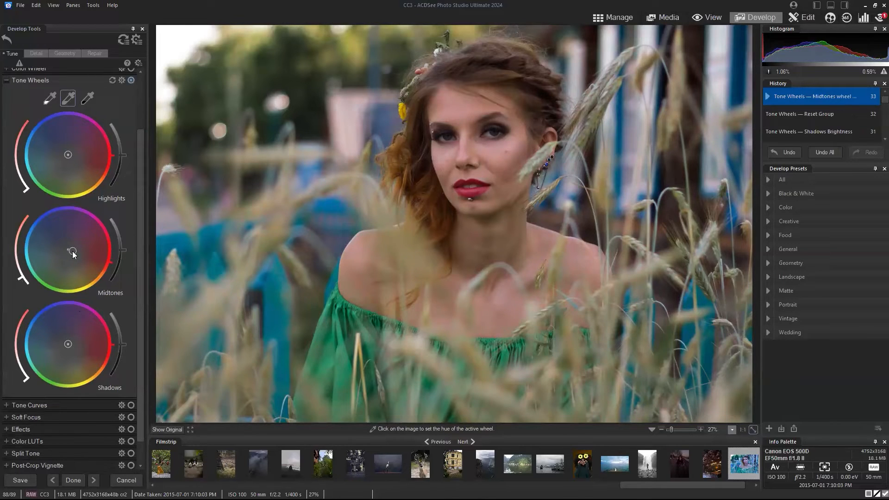
{"action": "mouse_move", "coordinate": [74, 252]}
{"action": "left_mouse_down"}
{"action": "mouse_move", "coordinate": [91, 250]}
{"action": "mouse_move", "coordinate": [74, 253]}
{"action": "left_mouse_up"}
{"action": "left_click_drag", "start_coordinate": [70, 343], "coordinate": [74, 346]}
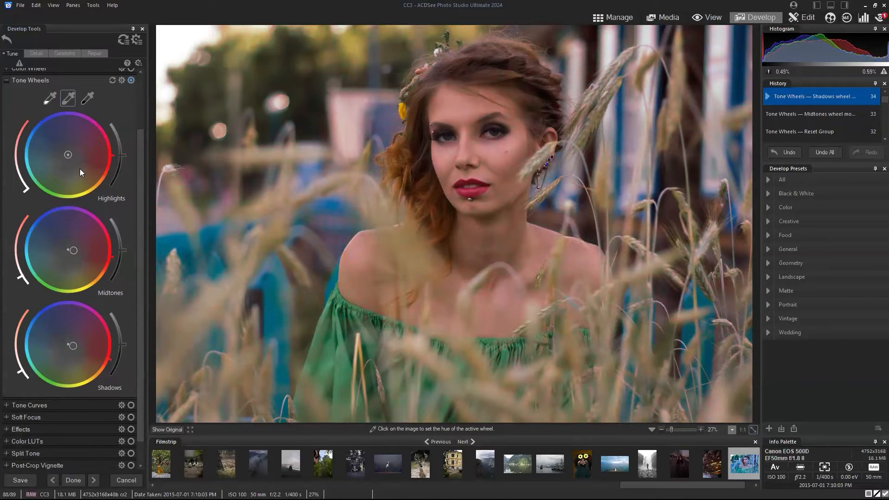
{"action": "mouse_move", "coordinate": [68, 156]}
{"action": "left_mouse_down"}
{"action": "mouse_move", "coordinate": [67, 169]}
{"action": "mouse_move", "coordinate": [51, 143]}
{"action": "mouse_move", "coordinate": [71, 162]}
{"action": "left_mouse_up"}
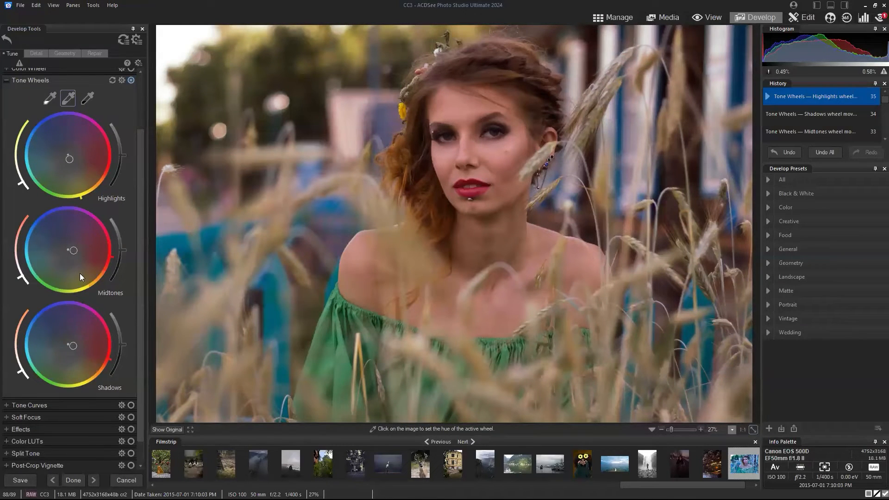
Compare the portrait with the Tone Wheels adjustment switched off and on.
{"action": "left_click", "coordinate": [132, 81]}
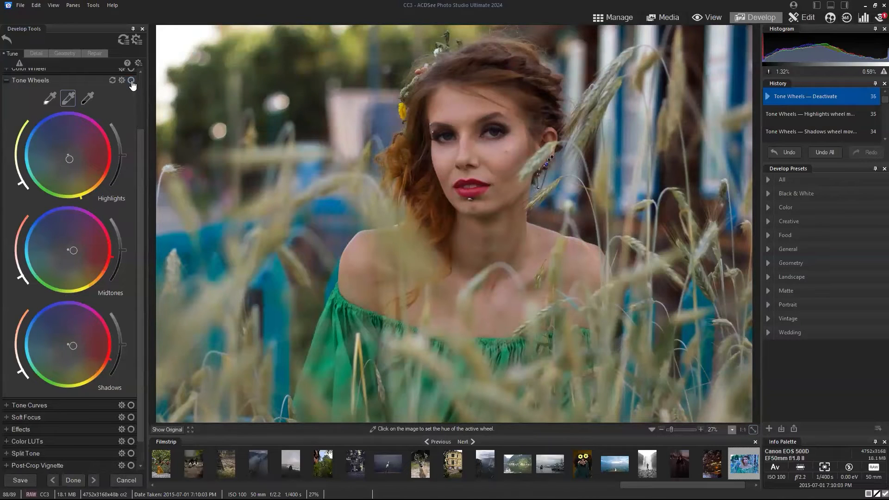
{"action": "left_click", "coordinate": [131, 81]}
{"action": "left_click", "coordinate": [132, 80]}
{"action": "left_click", "coordinate": [131, 80]}
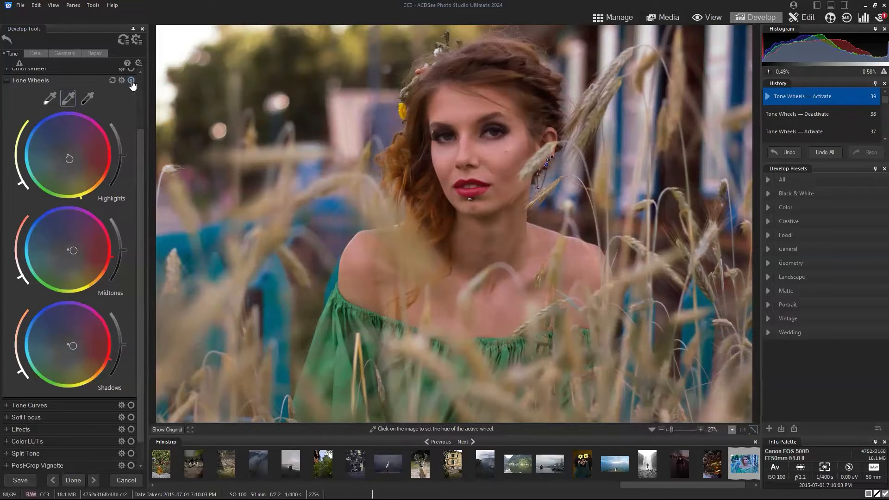
{"action": "left_click", "coordinate": [131, 81]}
{"action": "left_click", "coordinate": [132, 81]}
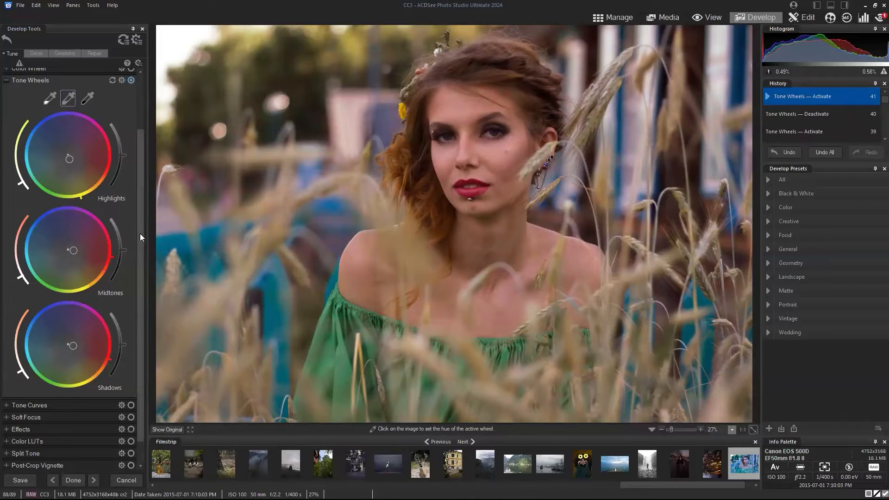
Set the Light EQ Shadows to -16 and Midtones to -4, checking the photo with the adjustment off and on.
{"action": "scroll", "coordinate": [141, 235], "scroll_direction": "up", "scroll_amount": 1}
{"action": "left_click_drag", "start_coordinate": [143, 220], "coordinate": [147, 168]}
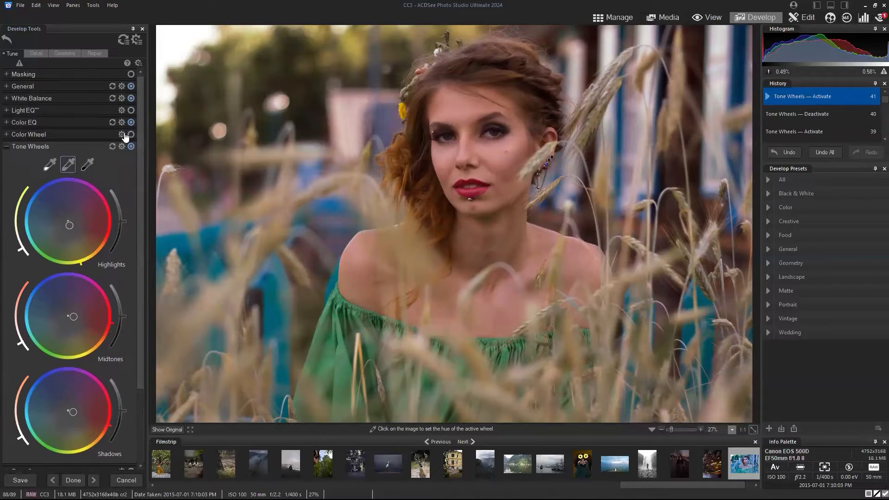
{"action": "left_click", "coordinate": [7, 112]}
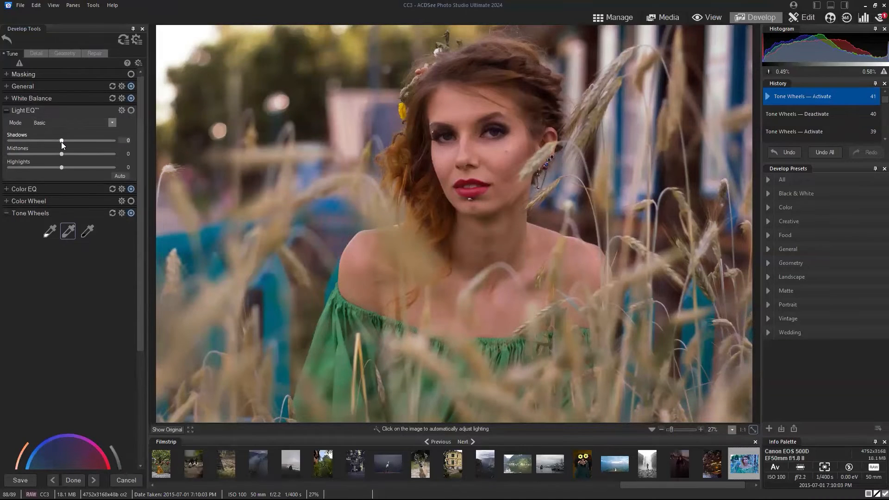
{"action": "left_click_drag", "start_coordinate": [61, 142], "coordinate": [43, 141]}
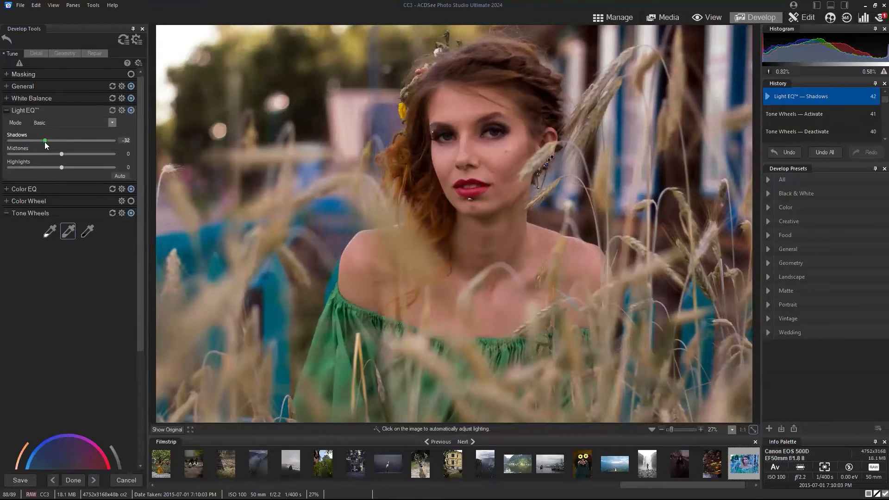
{"action": "left_click", "coordinate": [58, 152]}
{"action": "scroll", "coordinate": [59, 153], "scroll_direction": "up", "scroll_amount": 1}
{"action": "left_click", "coordinate": [47, 141]}
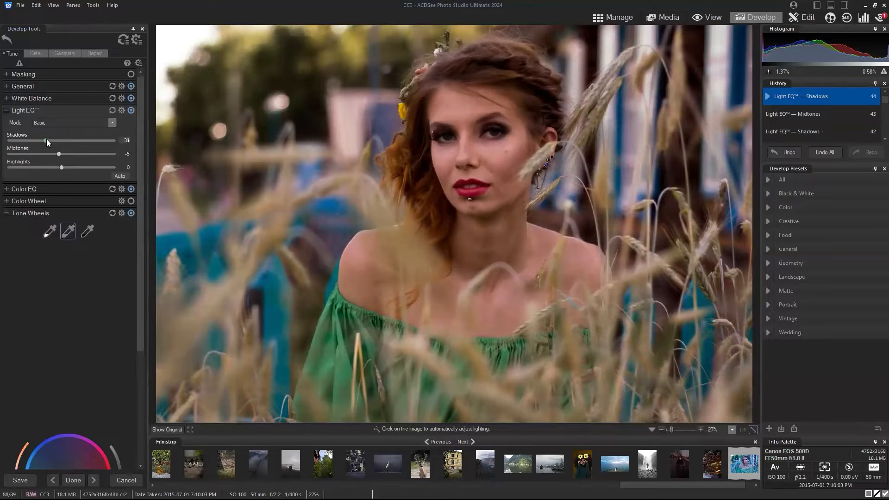
{"action": "left_click", "coordinate": [131, 110]}
{"action": "left_click", "coordinate": [131, 110]}
{"action": "left_click_drag", "start_coordinate": [47, 139], "coordinate": [59, 153]}
{"action": "left_click", "coordinate": [131, 110]}
{"action": "left_click", "coordinate": [131, 110]}
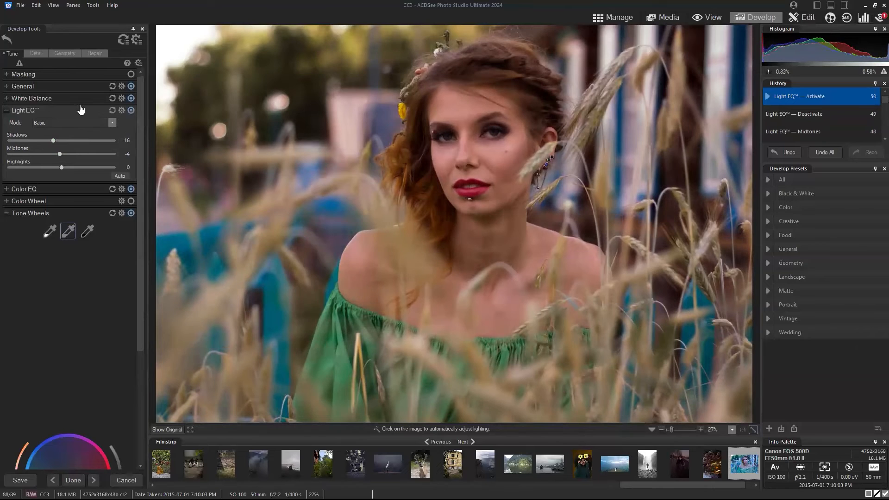
In the General group, set Exposure to -48 (-0.48 eV) and Highlights to 26.
{"action": "left_click", "coordinate": [7, 86]}
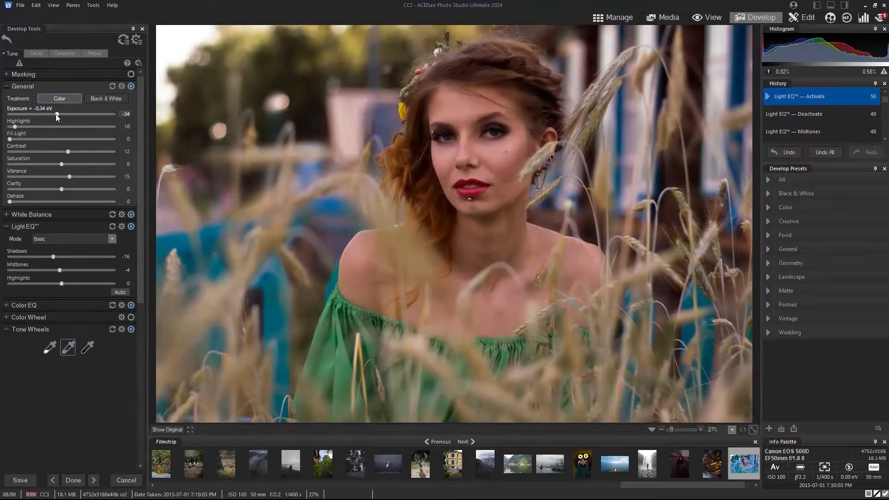
{"action": "left_click_drag", "start_coordinate": [55, 114], "coordinate": [54, 114]}
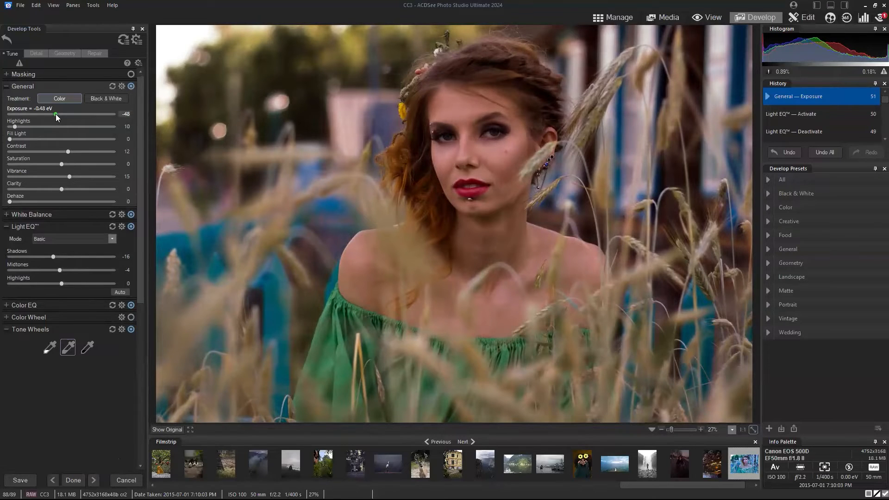
{"action": "left_click_drag", "start_coordinate": [14, 126], "coordinate": [22, 126]}
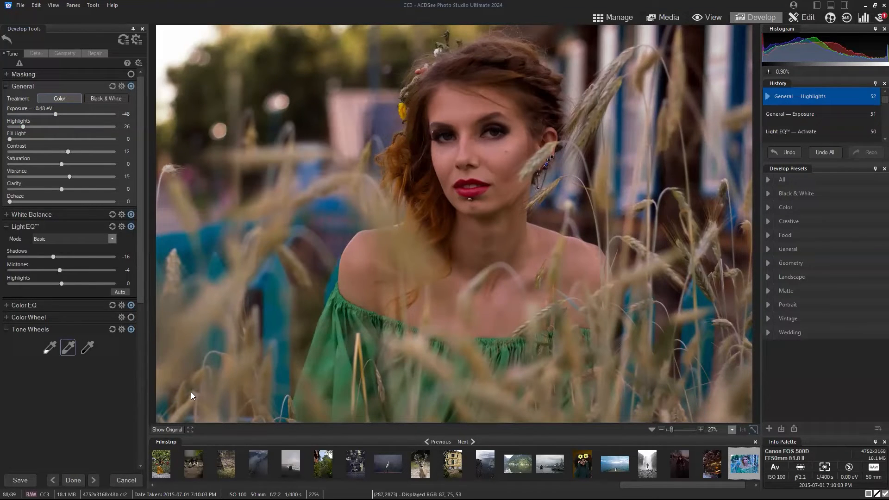
Review the Color EQ and Tone Wheels settings and compare the edited portrait with the original photo.
{"action": "left_click", "coordinate": [6, 305]}
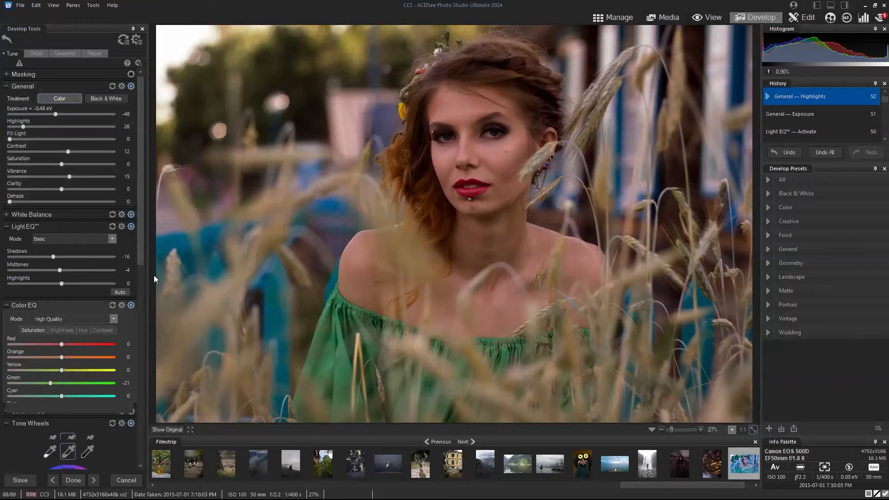
{"action": "scroll", "coordinate": [115, 326], "scroll_direction": "down", "scroll_amount": 5}
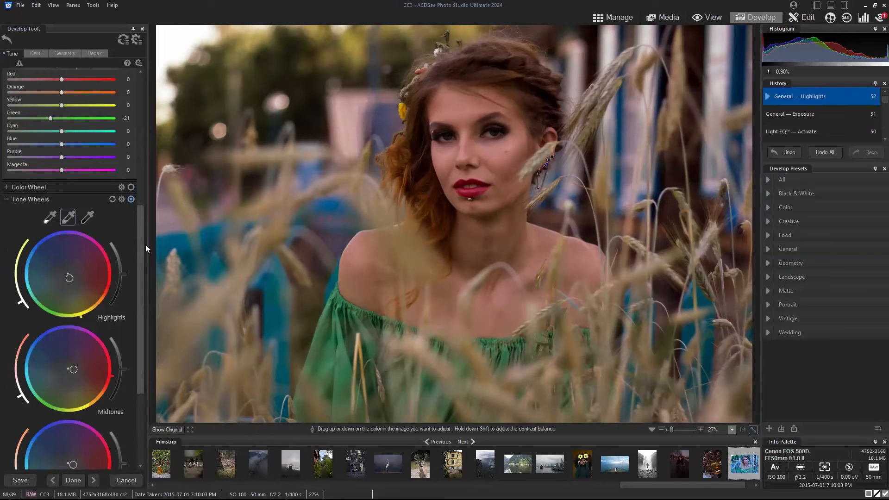
{"action": "scroll", "coordinate": [139, 254], "scroll_direction": "down", "scroll_amount": 3}
{"action": "scroll", "coordinate": [137, 259], "scroll_direction": "down", "scroll_amount": 2}
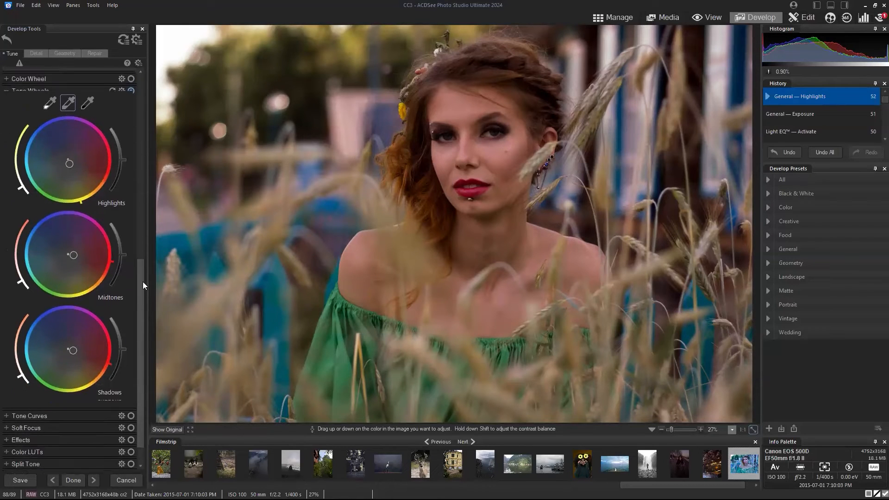
{"action": "left_click", "coordinate": [162, 429]}
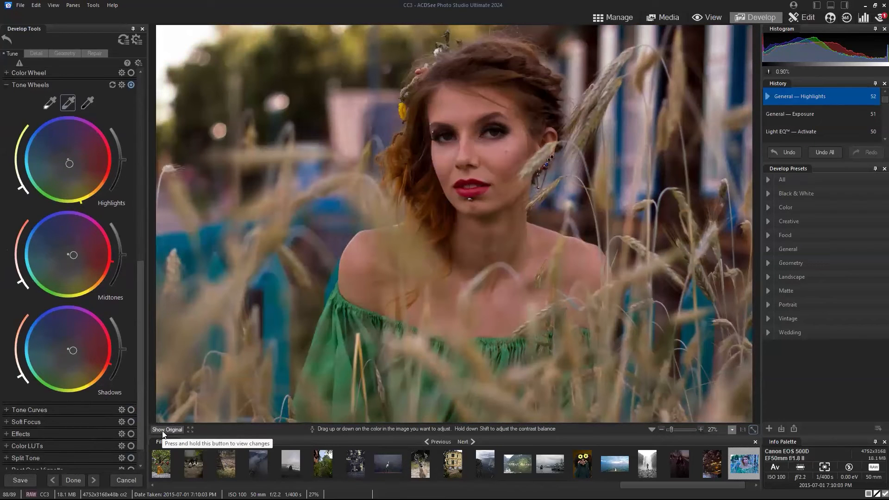
{"action": "left_click", "coordinate": [162, 430]}
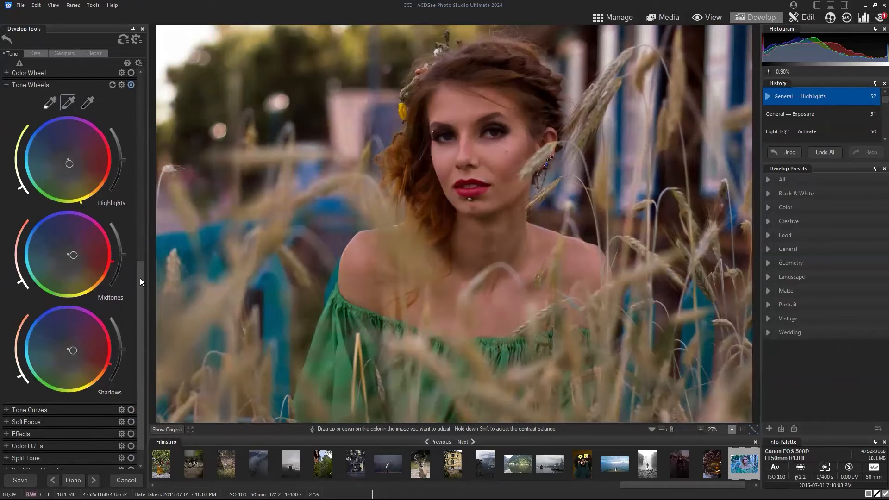
{"action": "scroll", "coordinate": [140, 278], "scroll_direction": "up", "scroll_amount": 5}
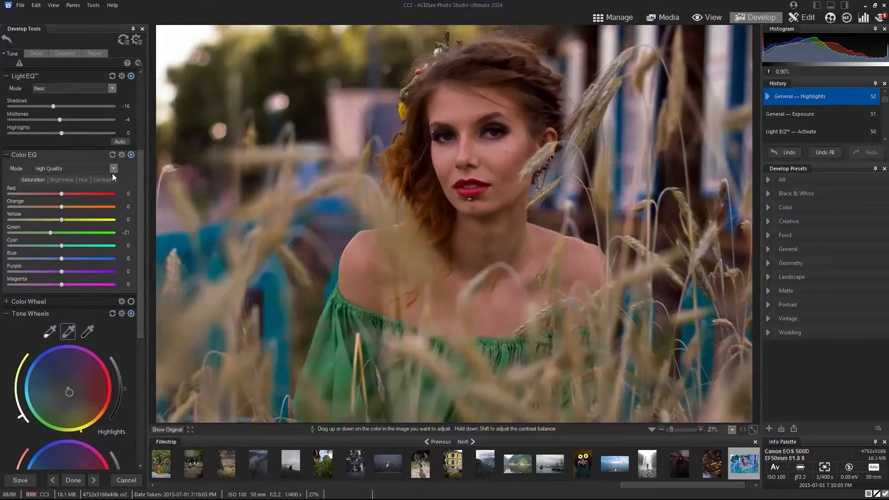
{"action": "scroll", "coordinate": [139, 215], "scroll_direction": "down", "scroll_amount": 3}
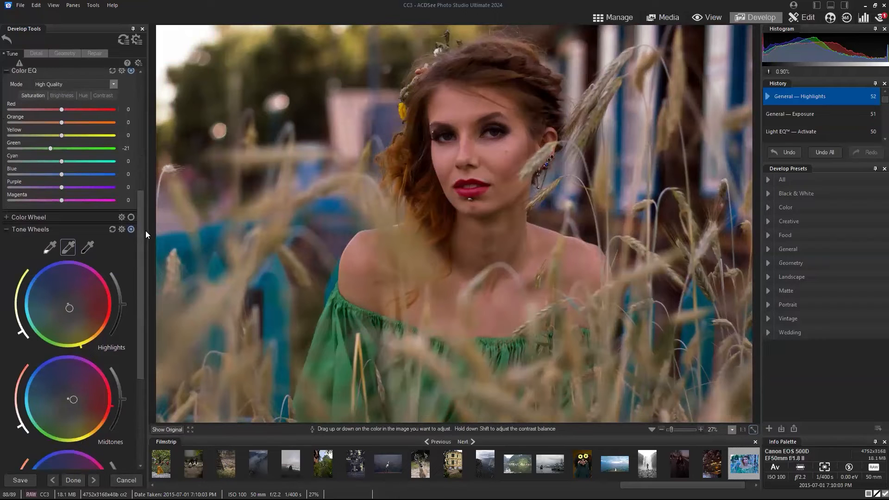
{"action": "scroll", "coordinate": [144, 208], "scroll_direction": "up", "scroll_amount": 8}
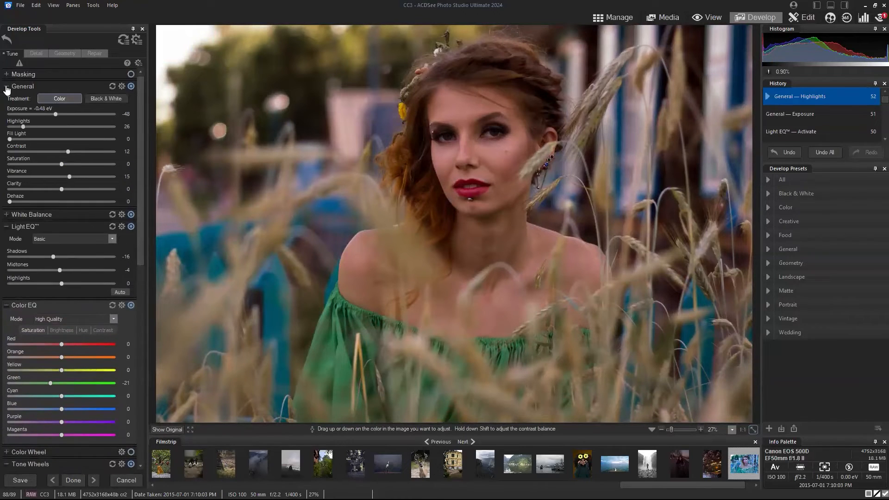
Collapse the General, Light EQ, Color EQ and Tone Wheels groups, and briefly look into Tone Curves.
{"action": "left_click", "coordinate": [6, 86]}
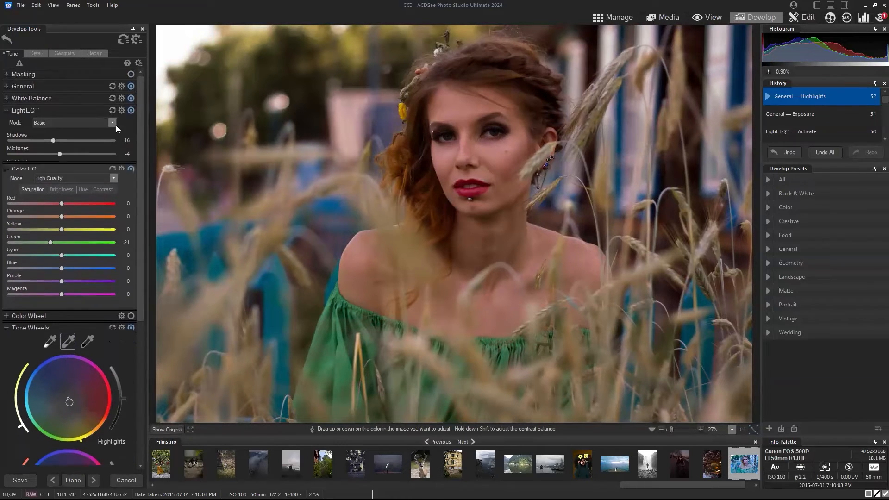
{"action": "left_click_drag", "start_coordinate": [141, 124], "coordinate": [141, 149]}
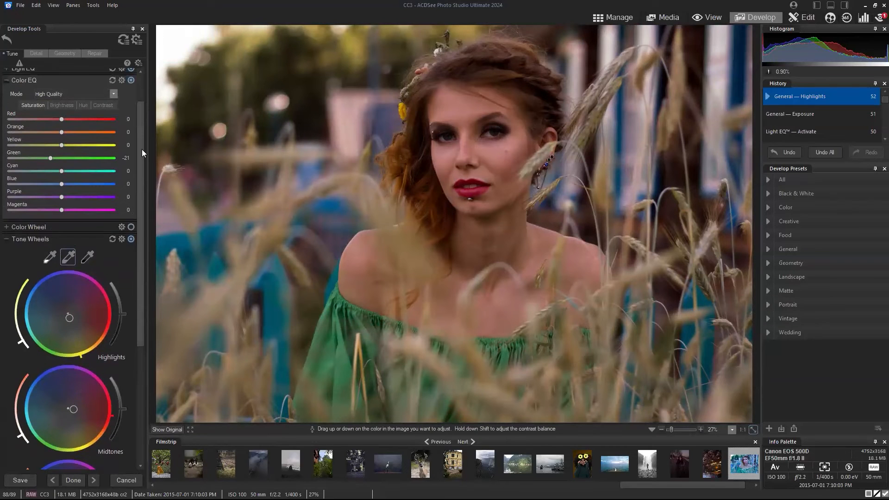
{"action": "left_click", "coordinate": [7, 82]}
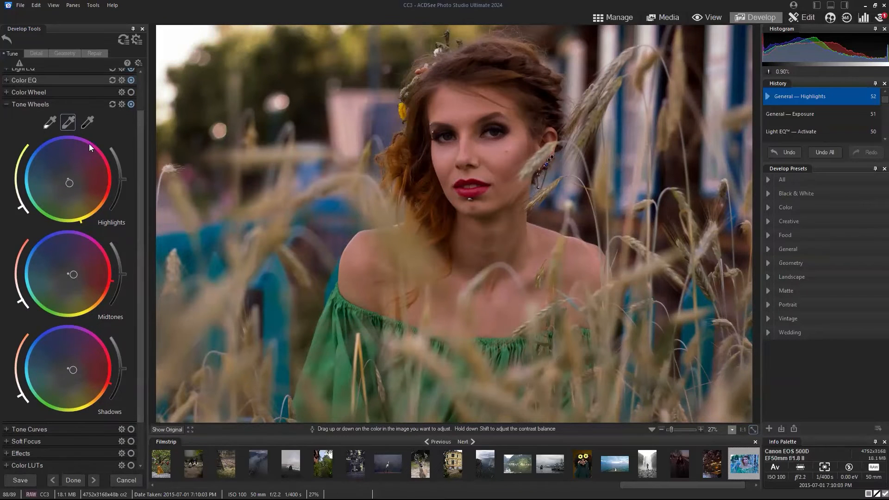
{"action": "left_click", "coordinate": [8, 106]}
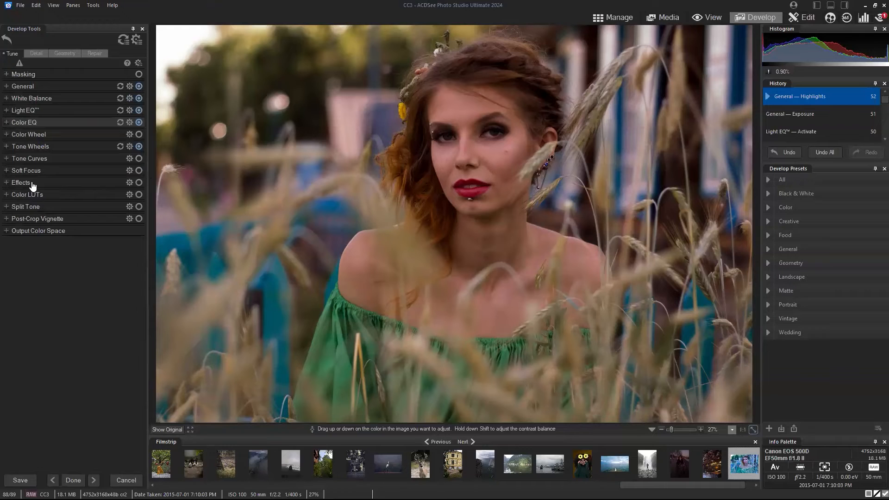
{"action": "left_click", "coordinate": [7, 159]}
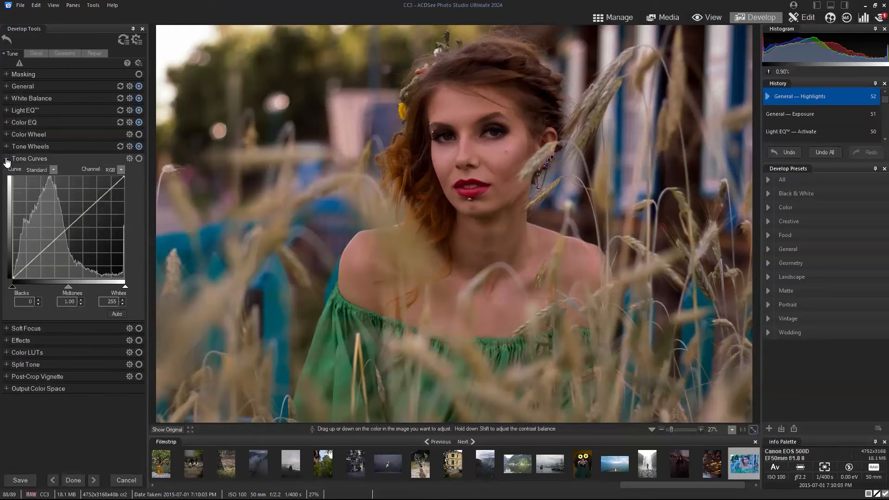
{"action": "left_click", "coordinate": [7, 159]}
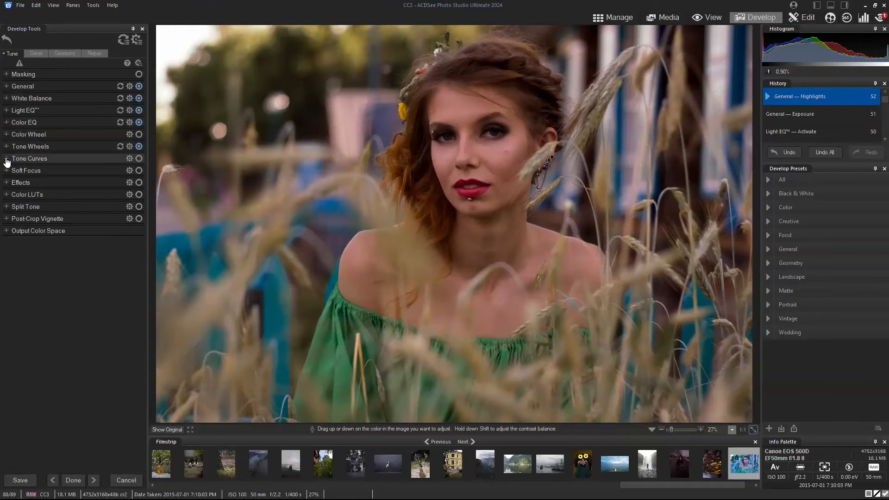
Set the Soft Focus Strength to 12 and compare the portrait with the effect off and on.
{"action": "left_click", "coordinate": [7, 171]}
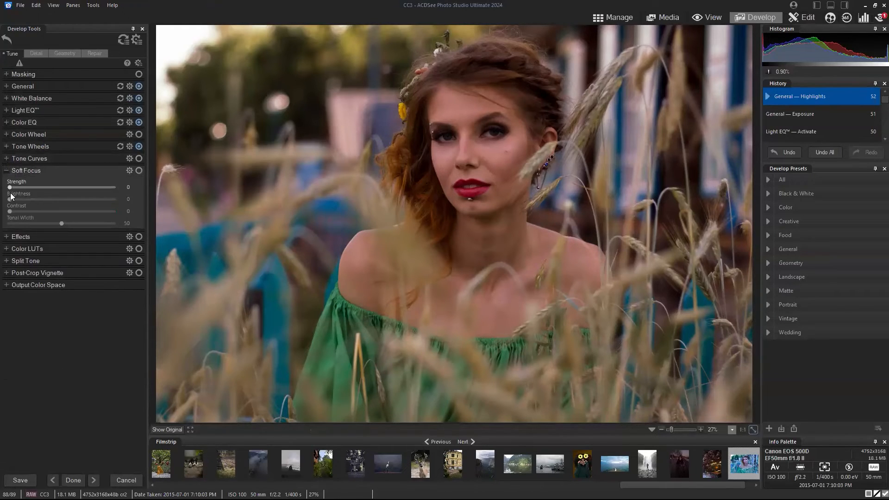
{"action": "mouse_move", "coordinate": [11, 187]}
{"action": "left_mouse_down"}
{"action": "mouse_move", "coordinate": [110, 186]}
{"action": "mouse_move", "coordinate": [4, 193]}
{"action": "mouse_move", "coordinate": [106, 193]}
{"action": "mouse_move", "coordinate": [24, 197]}
{"action": "left_mouse_up"}
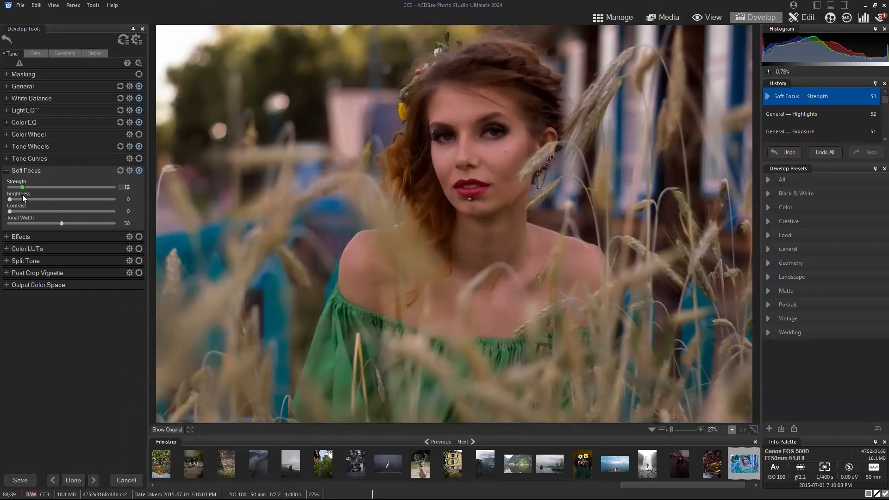
{"action": "left_click", "coordinate": [139, 171]}
{"action": "left_click", "coordinate": [139, 171]}
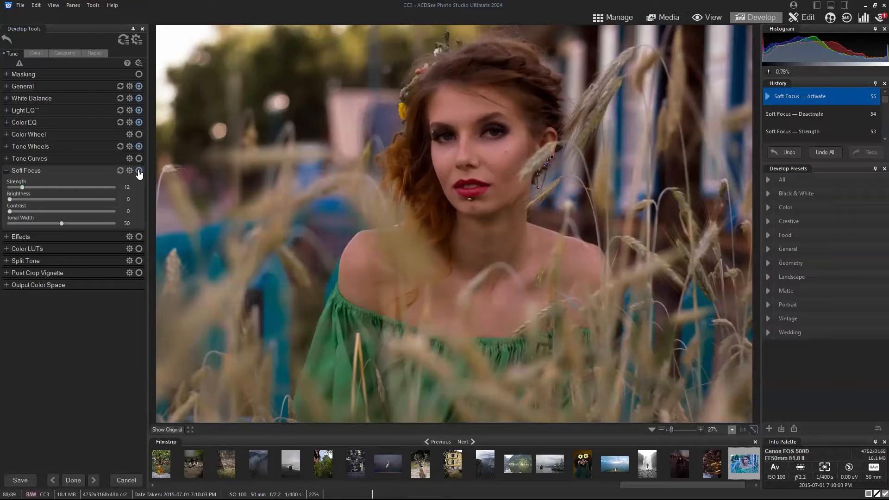
Collapse Soft Focus and add grain in the Effects group with Grain Amount 10, Grain Smoothing 30 and Grain Size 25.
{"action": "left_click", "coordinate": [7, 237]}
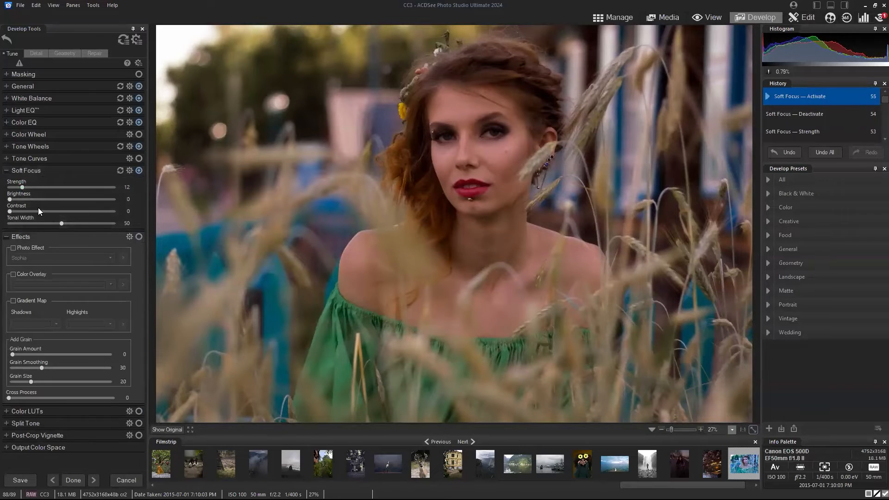
{"action": "left_click", "coordinate": [7, 171]}
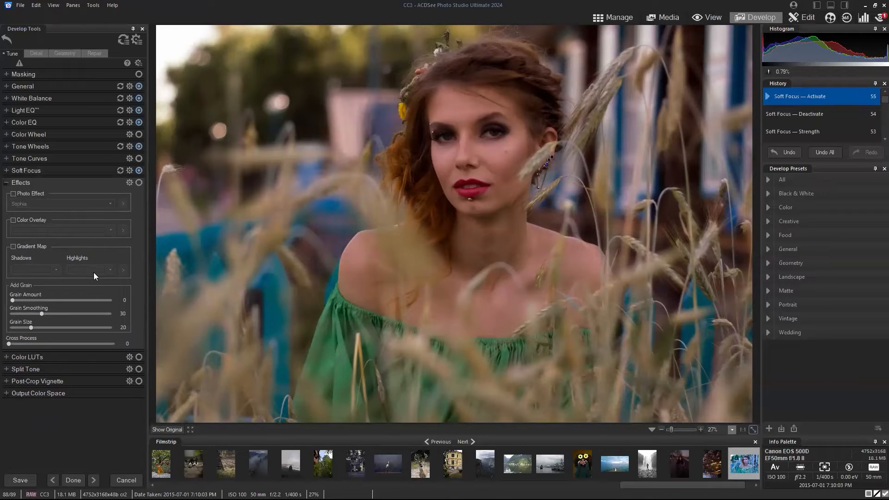
{"action": "left_click", "coordinate": [171, 429]}
{"action": "left_click_drag", "start_coordinate": [48, 299], "coordinate": [25, 301]}
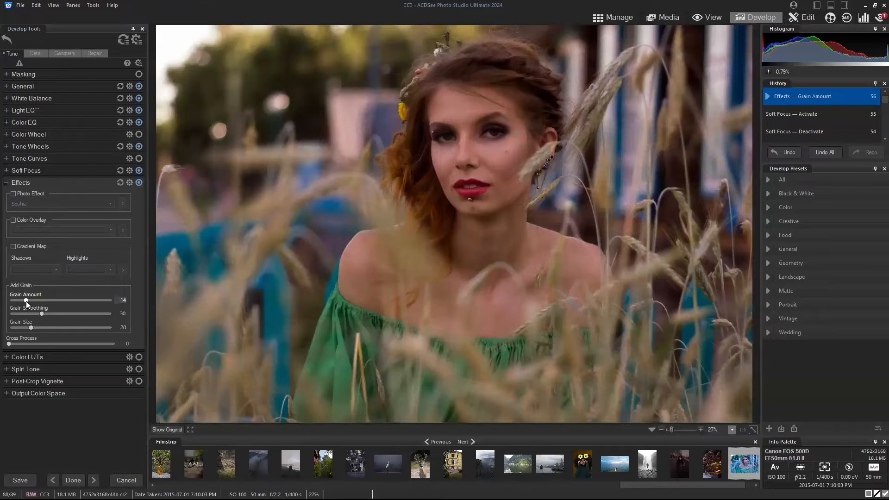
{"action": "left_click_drag", "start_coordinate": [41, 313], "coordinate": [23, 300]}
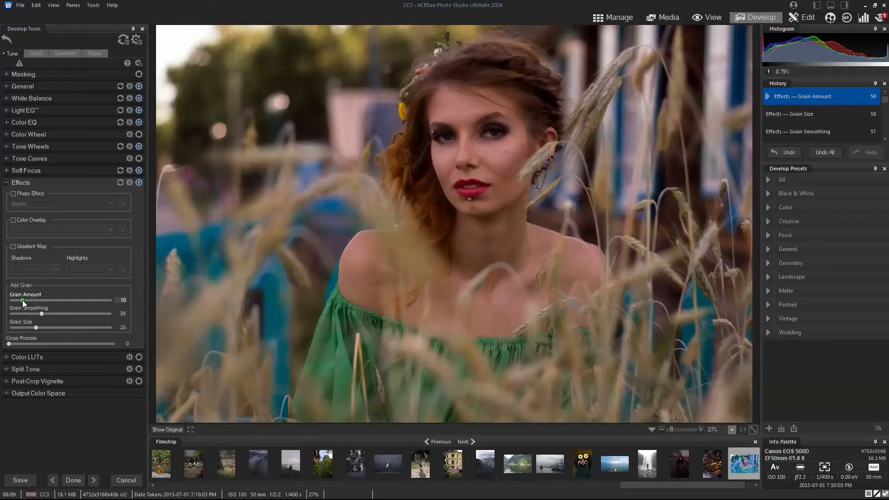
Compare the portrait with the original photo and with the Effects group off and on, then collapse Effects.
{"action": "left_click", "coordinate": [160, 429]}
{"action": "left_click", "coordinate": [160, 429]}
{"action": "left_click", "coordinate": [139, 182]}
{"action": "left_click", "coordinate": [139, 183]}
{"action": "left_click", "coordinate": [139, 183]}
{"action": "left_click", "coordinate": [139, 183]}
{"action": "left_click", "coordinate": [6, 185]}
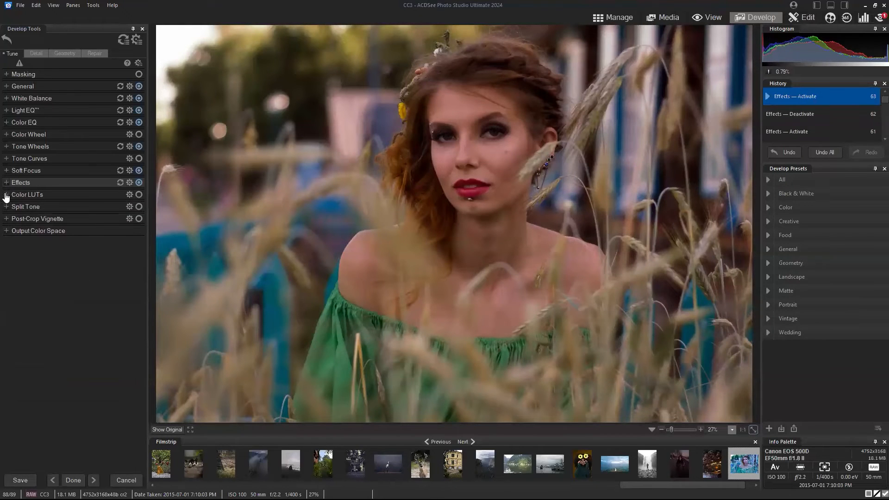
Try the Sophia, Fade, Madison and Evelyn photo effects on the portrait, and switch Photo Effect off again.
{"action": "left_click", "coordinate": [6, 196]}
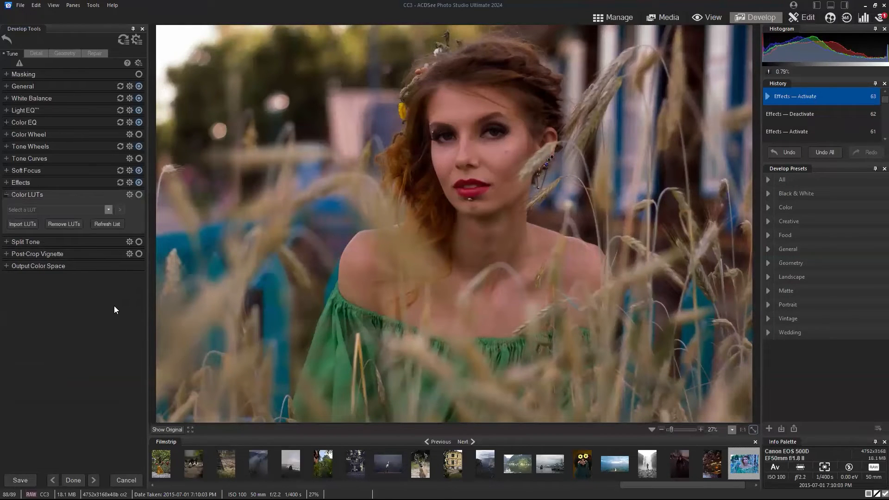
{"action": "left_click", "coordinate": [7, 183]}
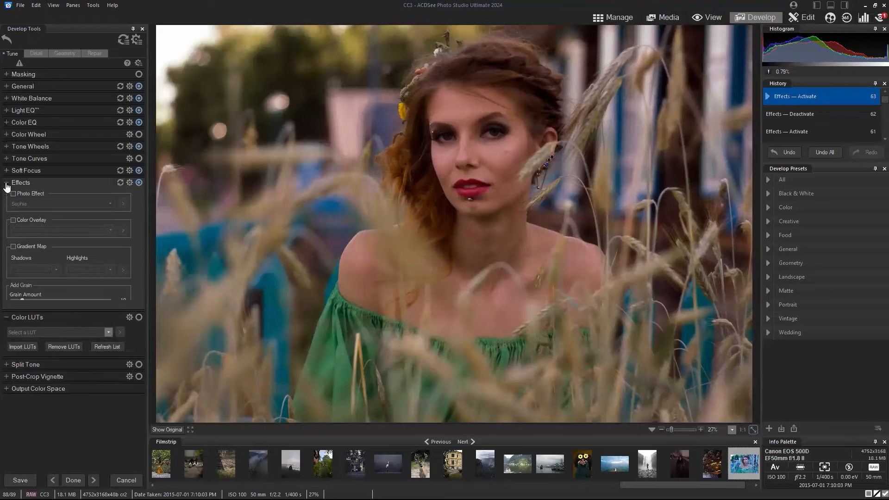
{"action": "left_click", "coordinate": [13, 194]}
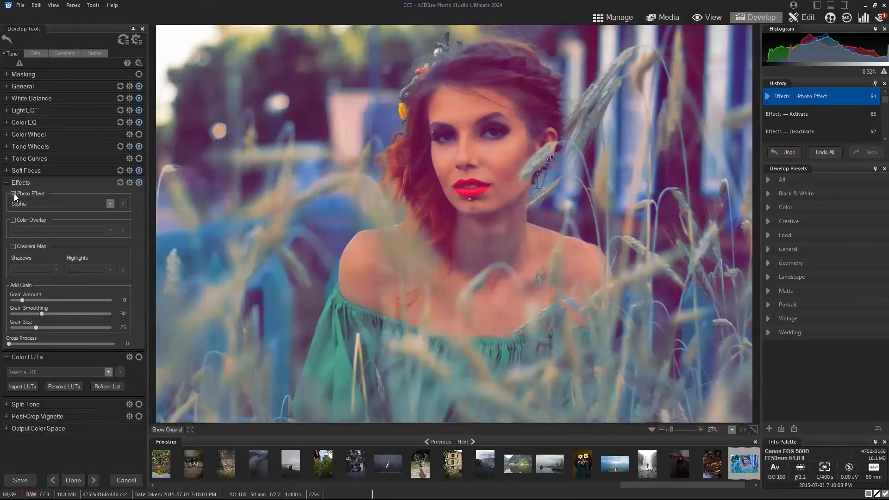
{"action": "left_click", "coordinate": [50, 206]}
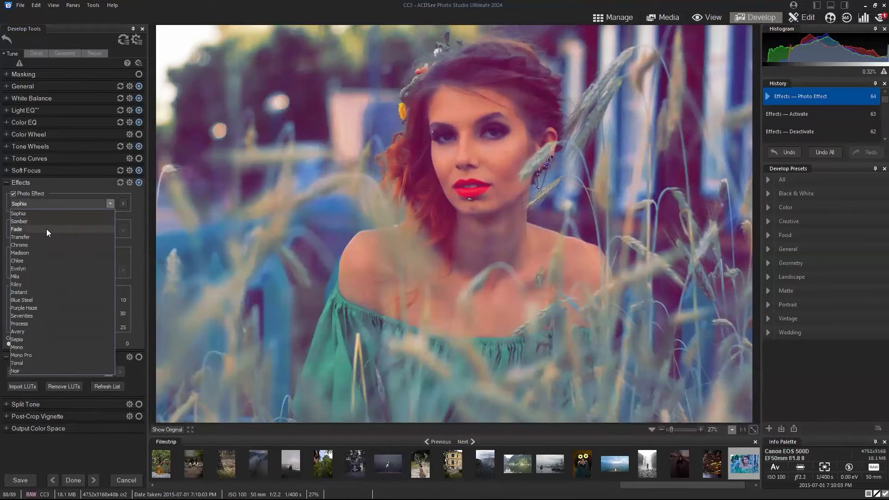
{"action": "left_click", "coordinate": [51, 207]}
{"action": "left_click", "coordinate": [51, 206]}
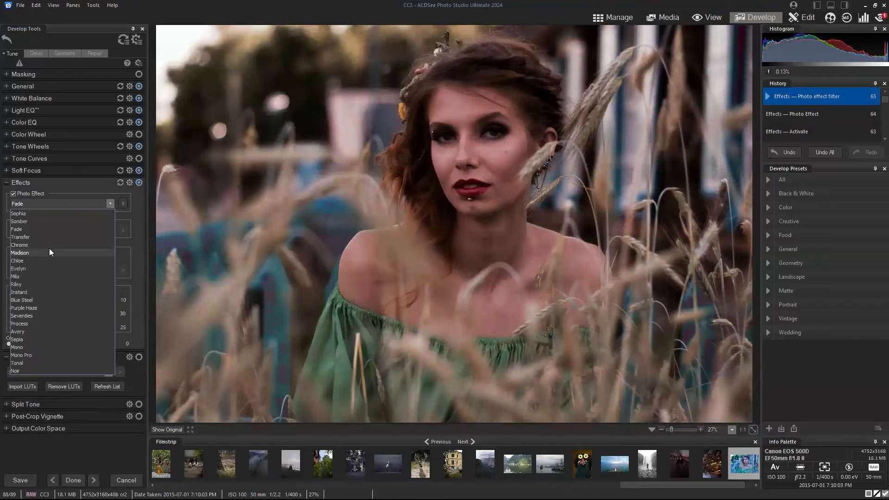
{"action": "left_click", "coordinate": [49, 248]}
{"action": "left_click", "coordinate": [59, 204]}
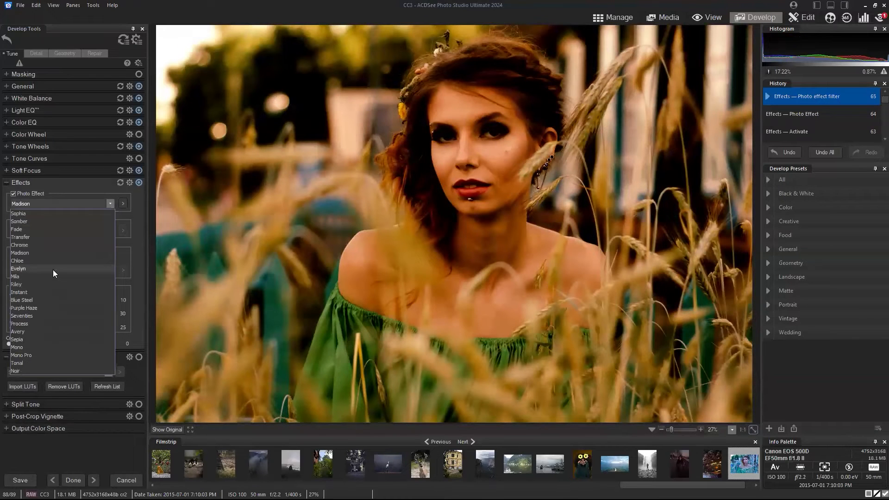
{"action": "left_click", "coordinate": [52, 270]}
{"action": "left_click", "coordinate": [13, 193]}
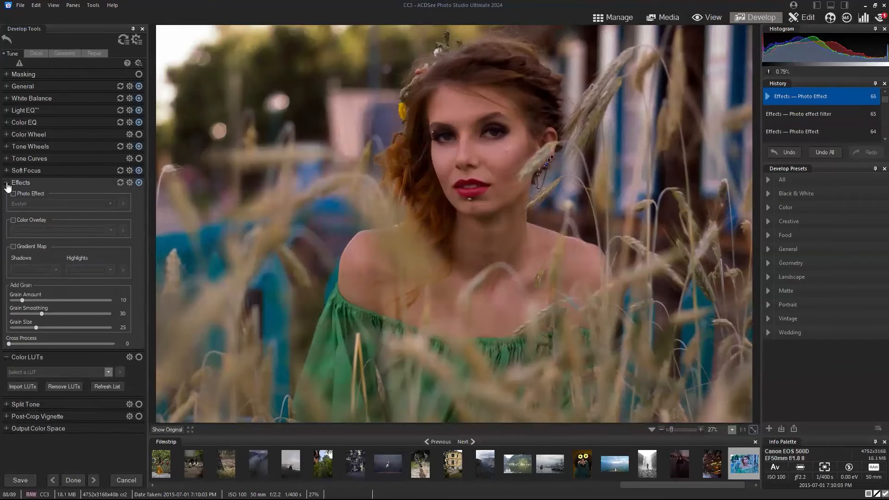
{"action": "left_click", "coordinate": [7, 184]}
Try the Beige color LUT on the portrait and reset the Color LUTs group.
{"action": "left_click", "coordinate": [42, 212]}
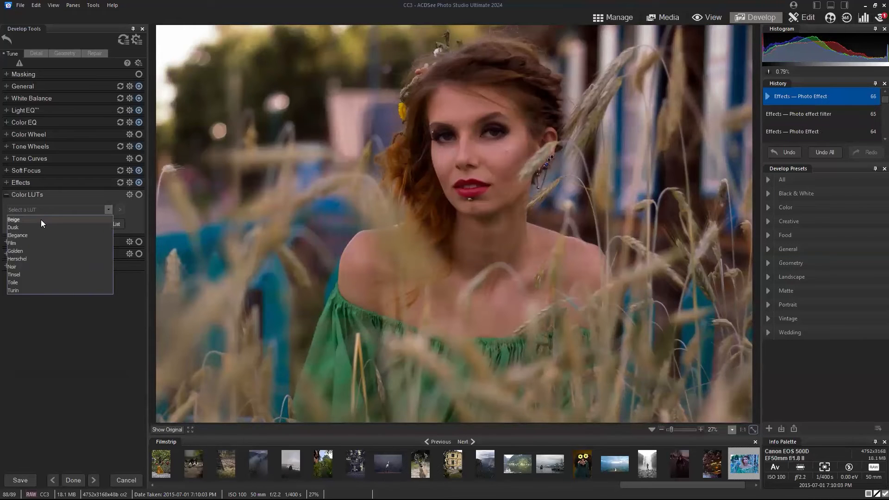
{"action": "left_click", "coordinate": [40, 219]}
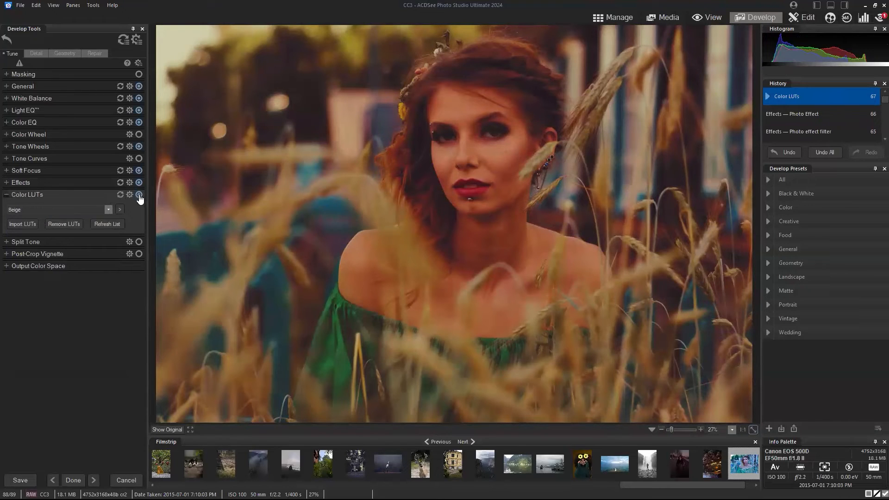
{"action": "left_click", "coordinate": [120, 195]}
Try the Seventies photo effect in the Effects group, switch Photo Effect off and collapse the group.
{"action": "left_click", "coordinate": [7, 183]}
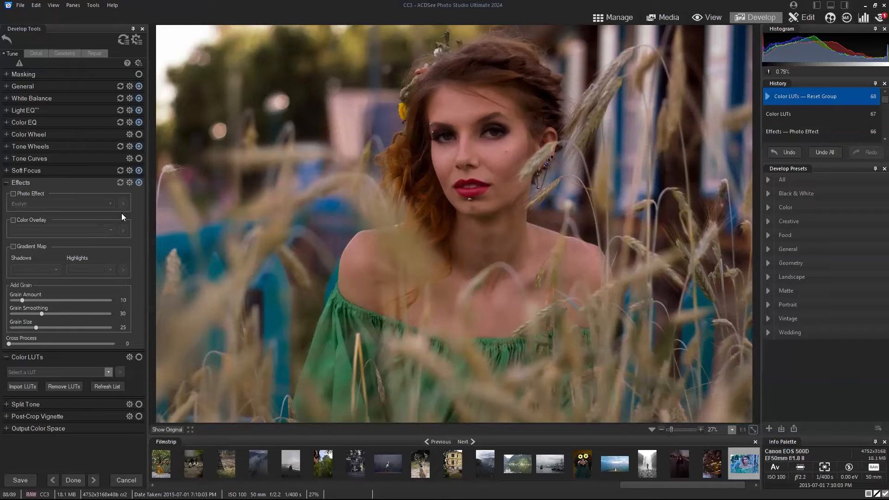
{"action": "left_click", "coordinate": [14, 194]}
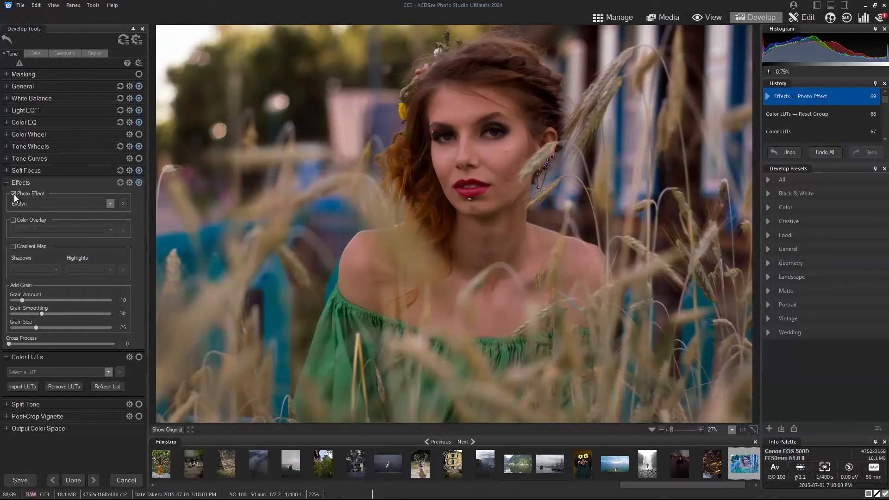
{"action": "left_click", "coordinate": [50, 207]}
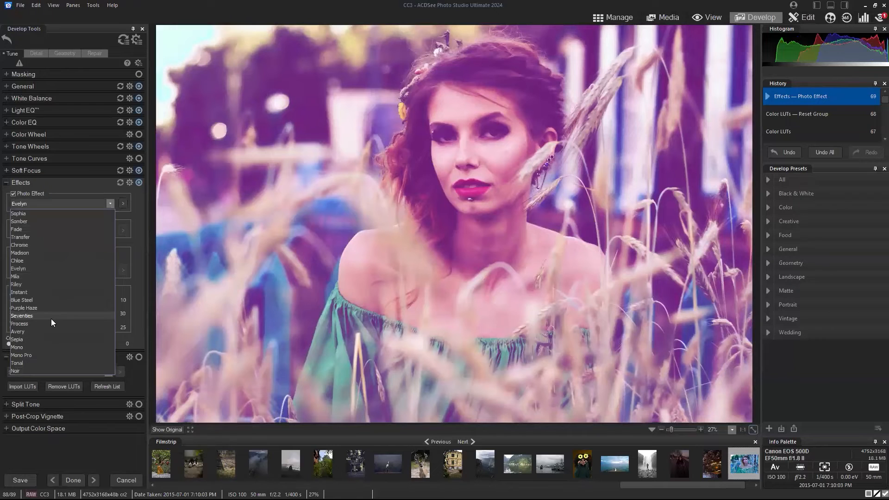
{"action": "left_click", "coordinate": [51, 319]}
{"action": "left_click", "coordinate": [14, 193]}
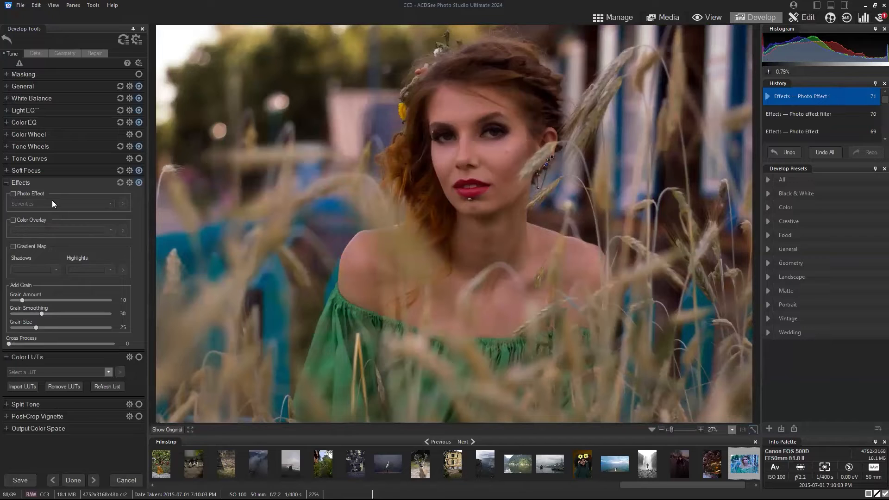
{"action": "left_click", "coordinate": [6, 183]}
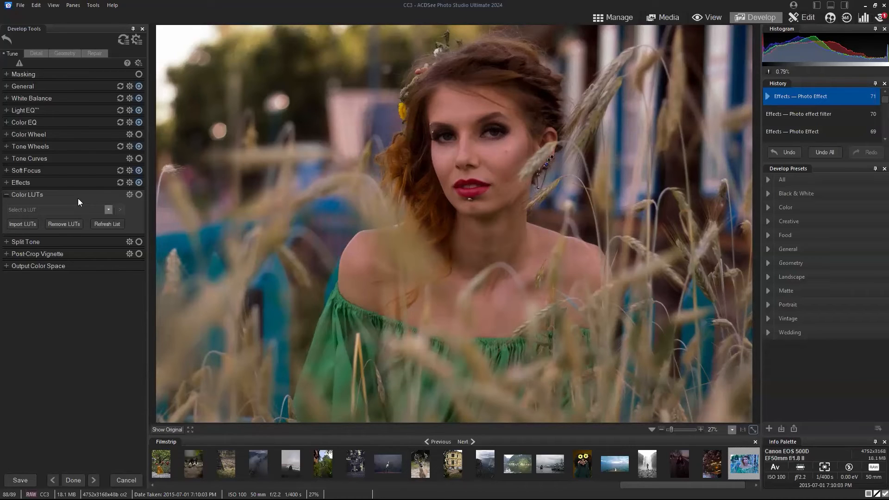
Try the Beige, Dusk, Elegance and Film color LUTs one after another on the portrait.
{"action": "left_click", "coordinate": [107, 212]}
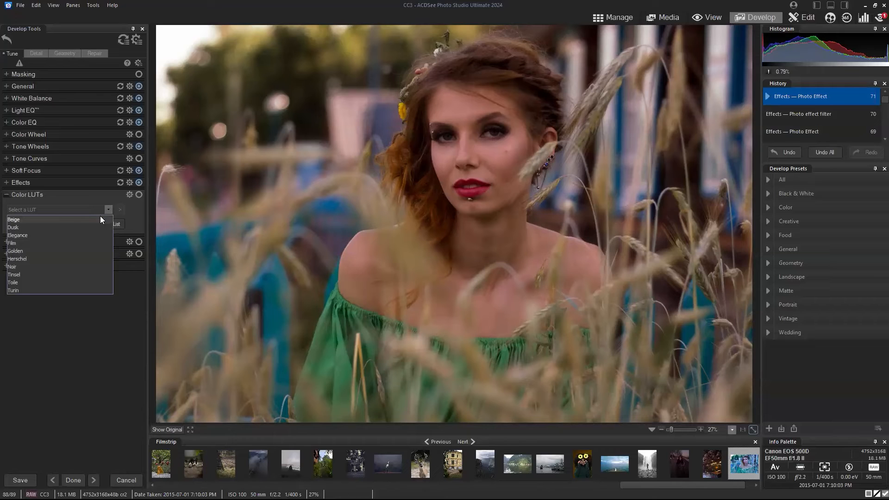
{"action": "left_click", "coordinate": [101, 219]}
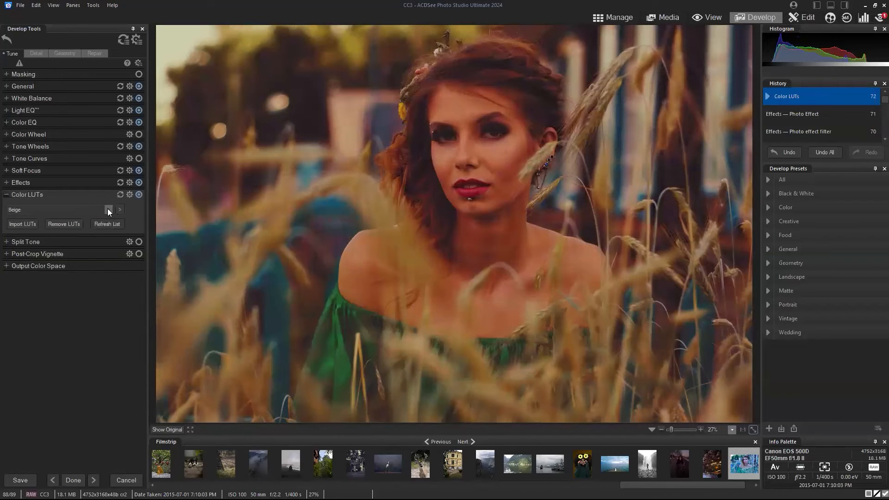
{"action": "left_click", "coordinate": [107, 209]}
{"action": "left_click", "coordinate": [98, 227]}
{"action": "left_click", "coordinate": [107, 210]}
{"action": "left_click", "coordinate": [97, 235]}
{"action": "left_click", "coordinate": [107, 210]}
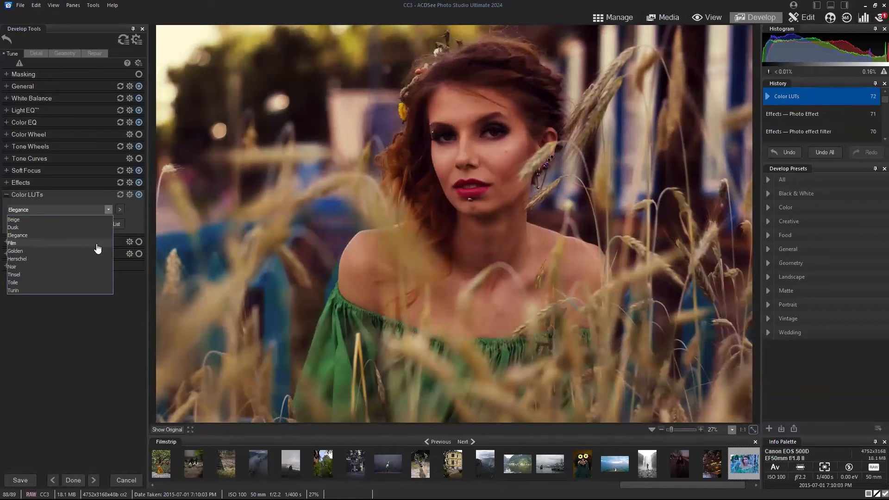
{"action": "left_click", "coordinate": [97, 243]}
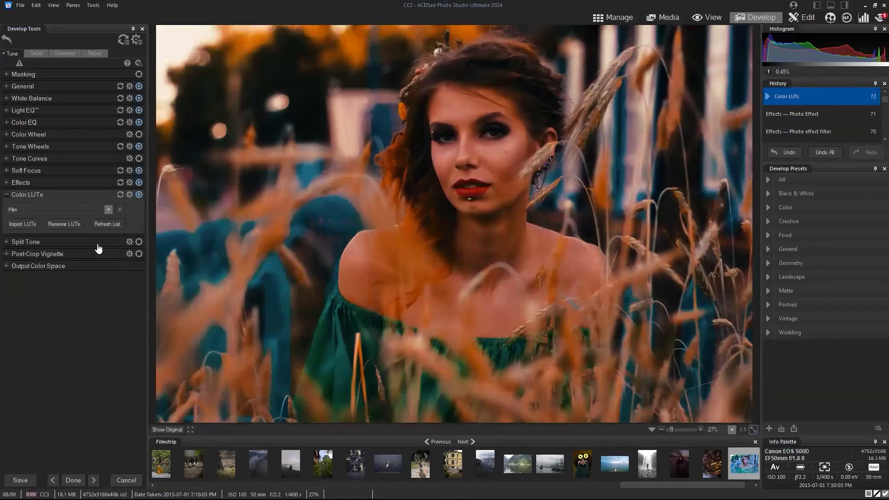
Apply the Beige color LUT and compare the portrait with Color LUTs off and on, leaving it on.
{"action": "left_click", "coordinate": [107, 210]}
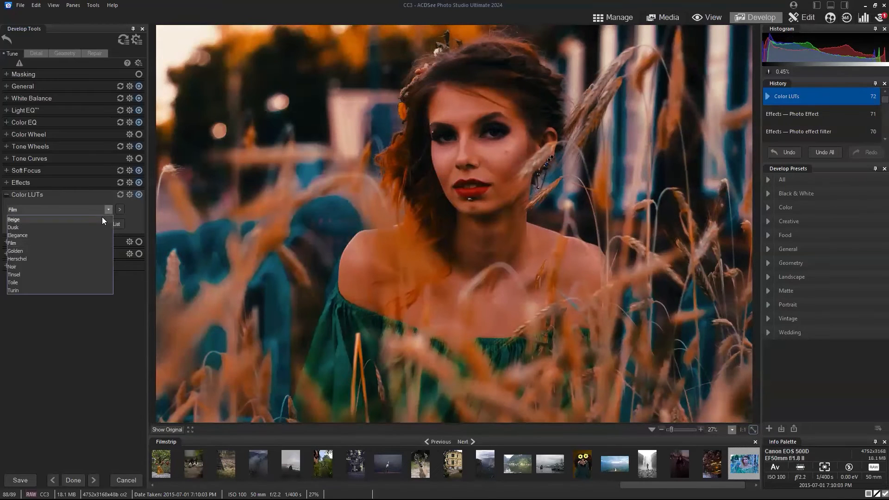
{"action": "left_click", "coordinate": [102, 219]}
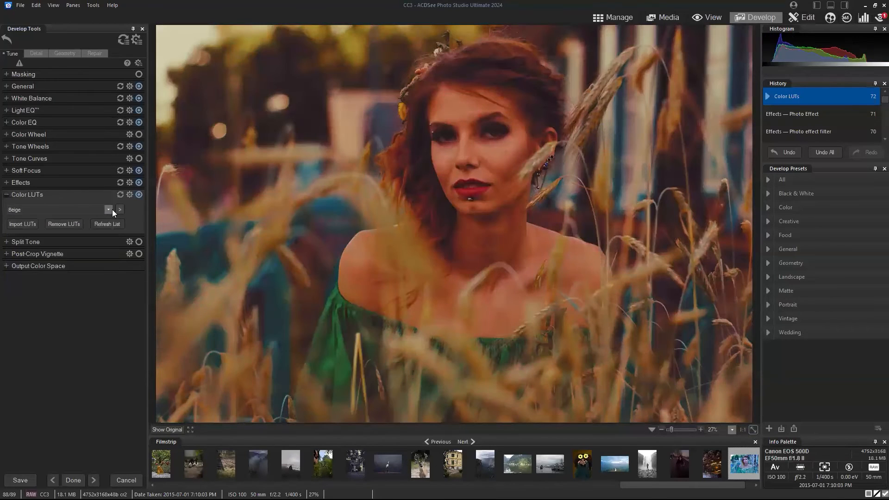
{"action": "left_click", "coordinate": [110, 210]}
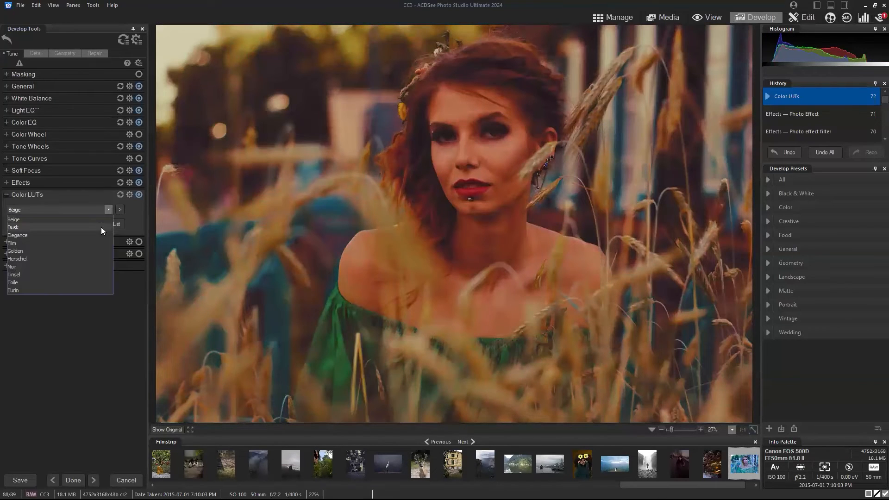
{"action": "left_click", "coordinate": [120, 210]}
{"action": "left_click", "coordinate": [111, 199]}
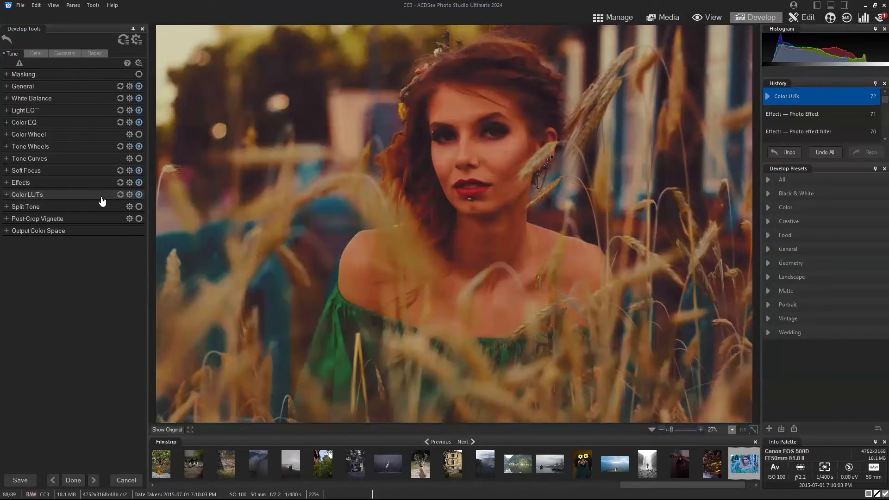
{"action": "left_click", "coordinate": [102, 196]}
{"action": "left_click", "coordinate": [139, 194]}
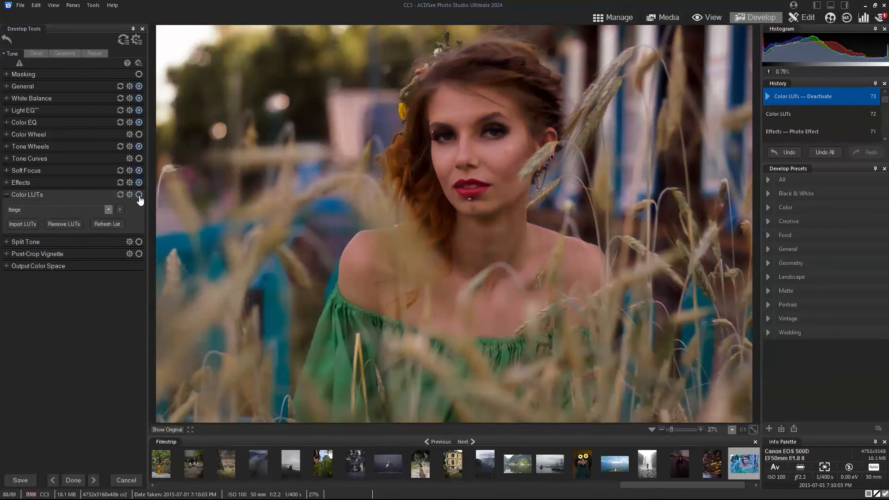
{"action": "left_click", "coordinate": [139, 195]}
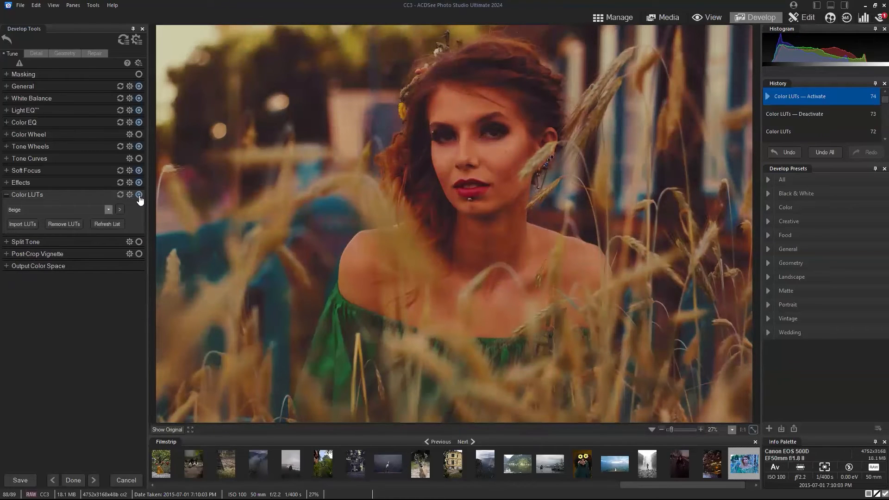
Reduce the Beige LUT's opacity to about 24 in Normal blend mode and compare the portrait with the LUT off and on.
{"action": "left_click", "coordinate": [108, 210]}
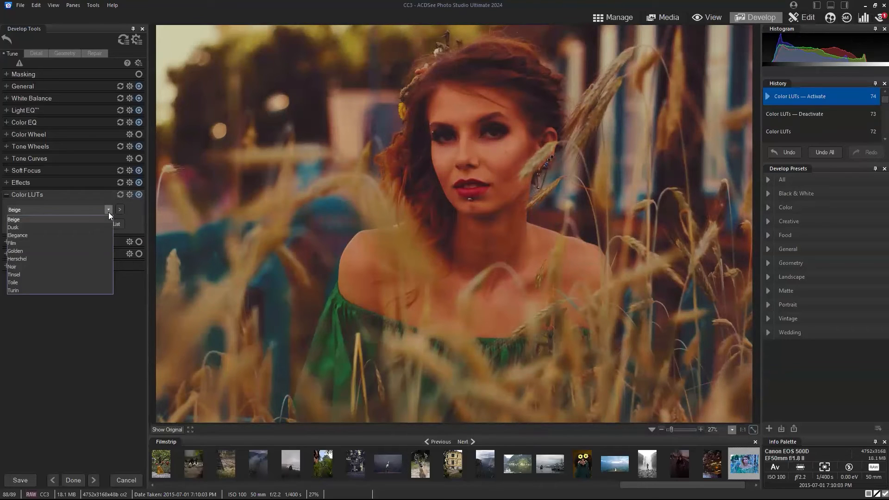
{"action": "left_click", "coordinate": [109, 212]}
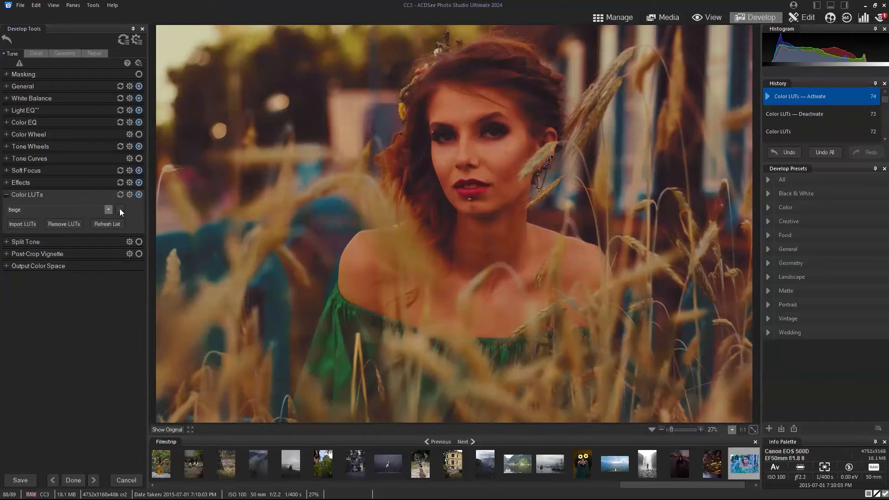
{"action": "left_click", "coordinate": [120, 210]}
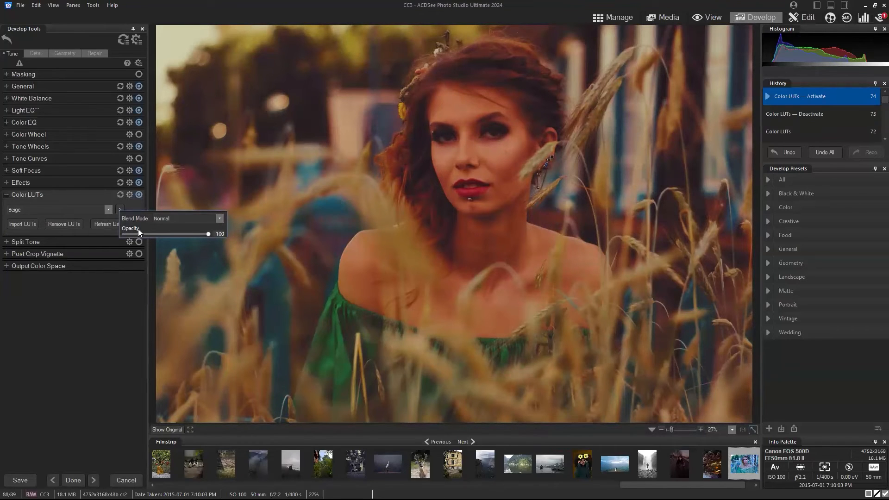
{"action": "left_click_drag", "start_coordinate": [208, 234], "coordinate": [146, 241]}
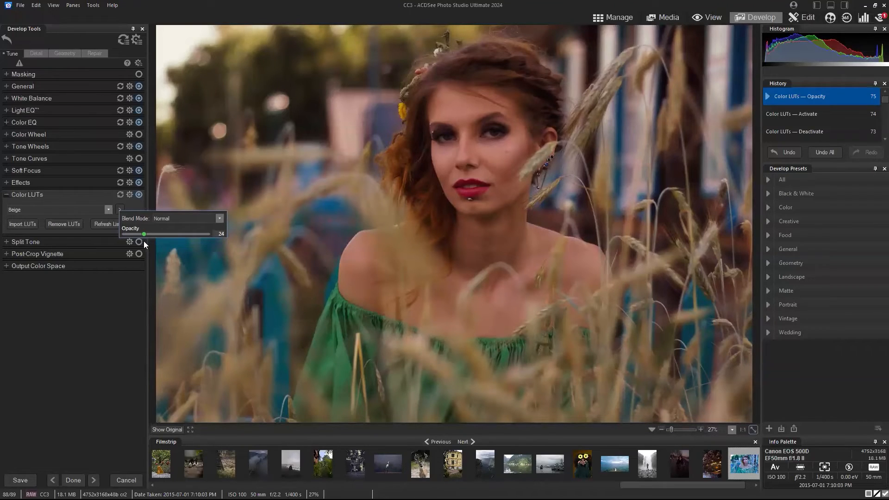
{"action": "left_click_drag", "start_coordinate": [144, 241], "coordinate": [143, 241]}
{"action": "left_click", "coordinate": [139, 195]}
{"action": "left_click", "coordinate": [139, 195]}
{"action": "left_click", "coordinate": [139, 195]}
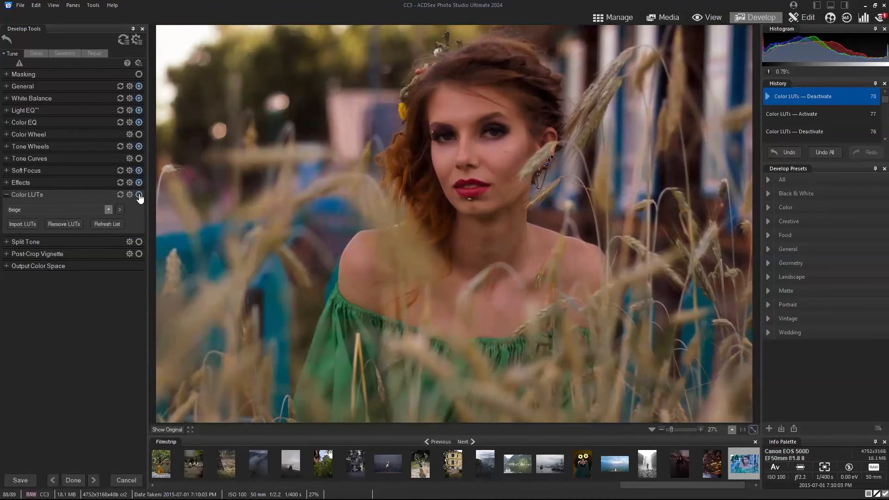
{"action": "left_click", "coordinate": [139, 195]}
{"action": "left_click", "coordinate": [138, 195]}
{"action": "left_click", "coordinate": [139, 195]}
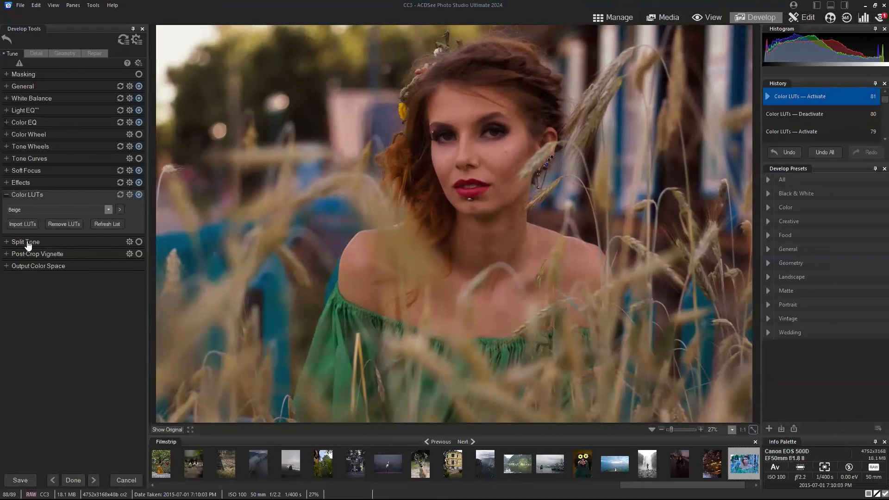
Add a dark Post-Crop Vignette with Strength -29 and compare the portrait with the vignette off and on.
{"action": "left_click", "coordinate": [7, 254]}
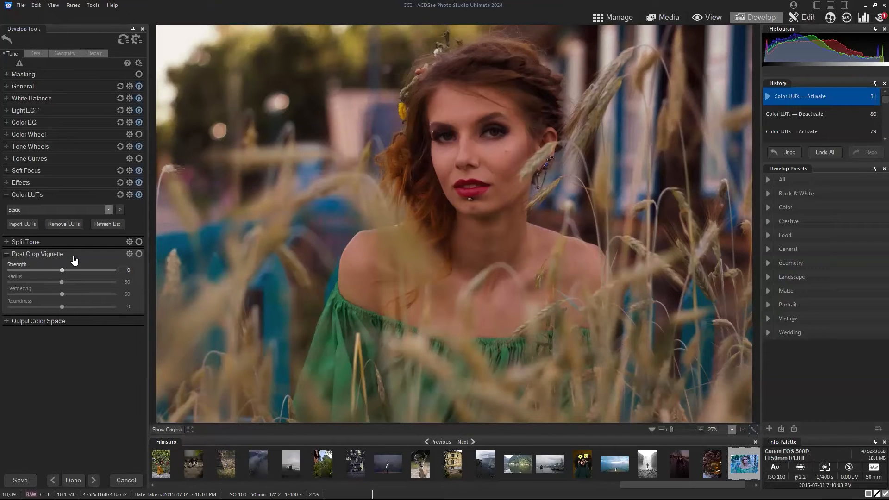
{"action": "left_click_drag", "start_coordinate": [62, 270], "coordinate": [108, 271]}
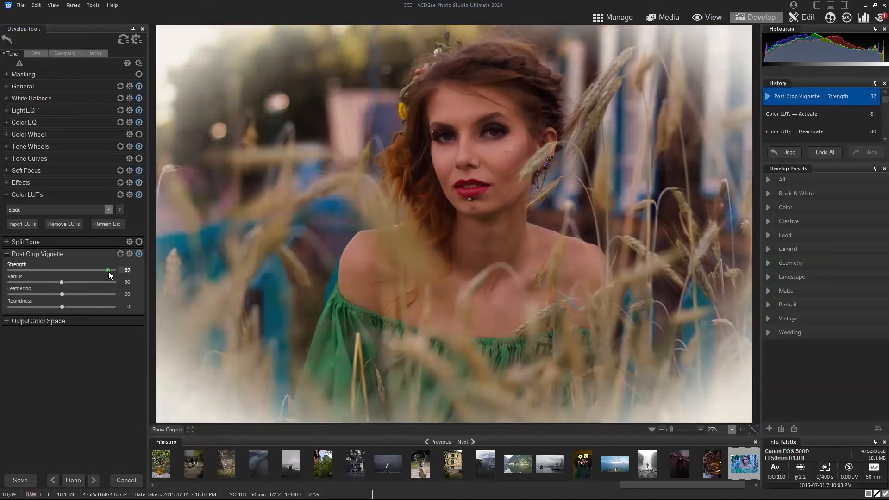
{"action": "left_click_drag", "start_coordinate": [109, 271], "coordinate": [47, 273]}
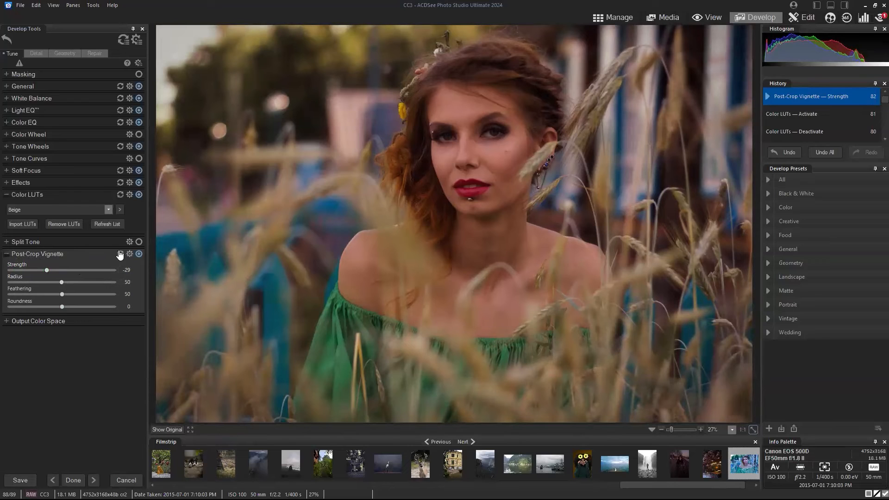
{"action": "left_click", "coordinate": [140, 255]}
{"action": "left_click", "coordinate": [140, 254]}
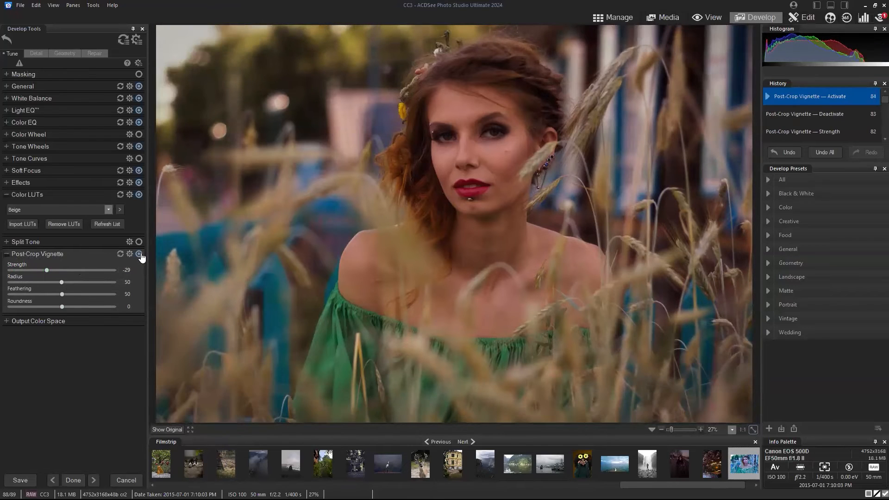
Compare the portrait with the vignette off and on, and with the unedited original.
{"action": "left_click", "coordinate": [140, 255]}
{"action": "left_click", "coordinate": [140, 254]}
{"action": "left_click", "coordinate": [164, 431]}
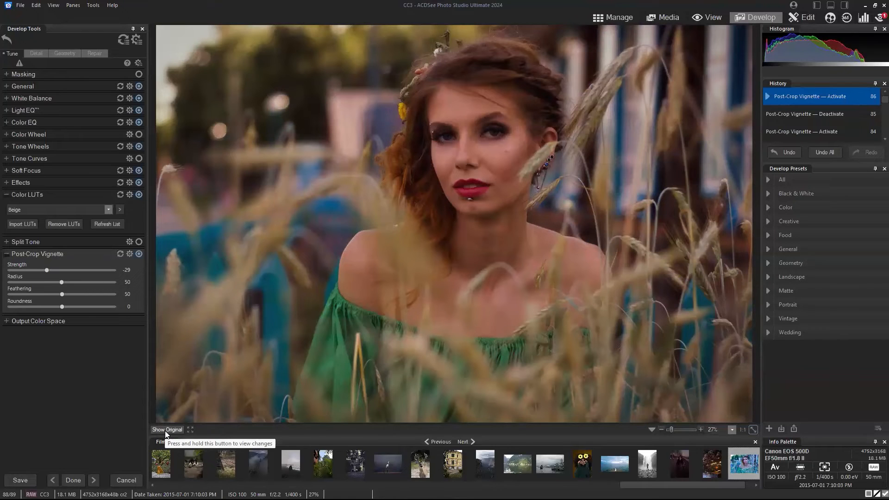
{"action": "left_click", "coordinate": [166, 431]}
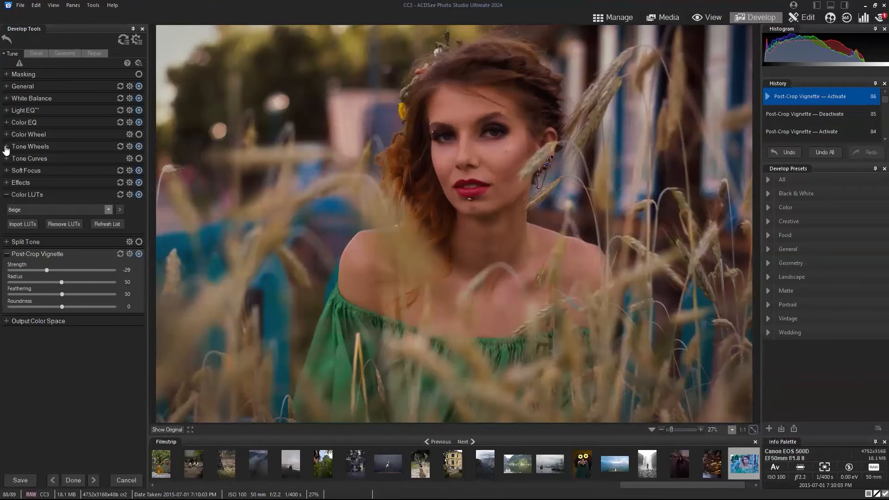
Add a radial gradient mask with Feathering 30 and reshape it into an upright oval fitted around the woman's face.
{"action": "left_click", "coordinate": [10, 75]}
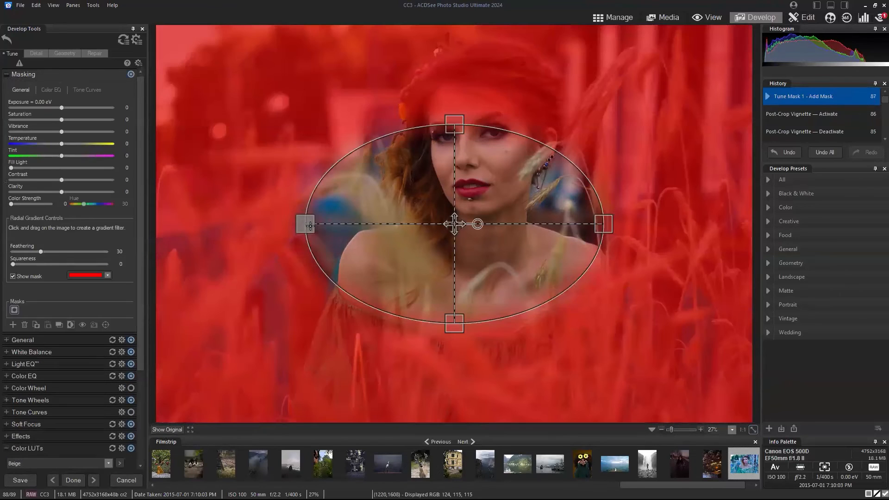
{"action": "left_click_drag", "start_coordinate": [306, 224], "coordinate": [393, 225]}
{"action": "left_click_drag", "start_coordinate": [454, 224], "coordinate": [482, 139]}
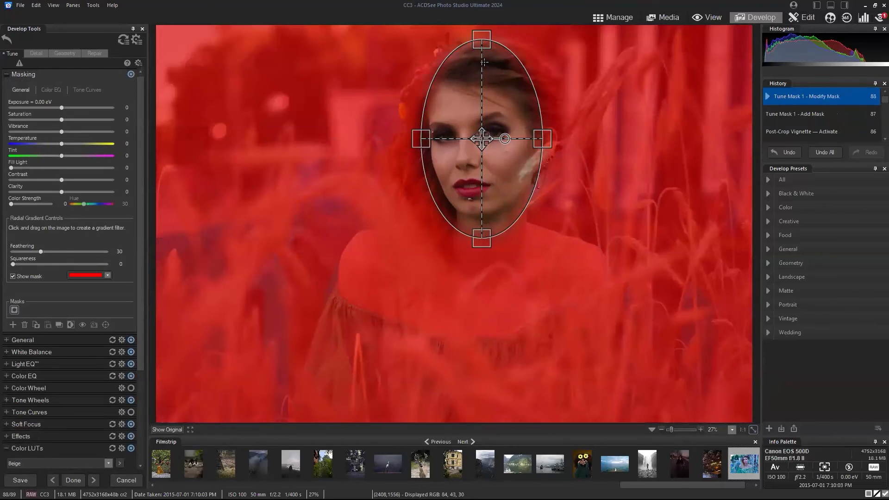
{"action": "left_click_drag", "start_coordinate": [482, 43], "coordinate": [481, 79]}
{"action": "left_click_drag", "start_coordinate": [489, 190], "coordinate": [481, 210]}
{"action": "left_click_drag", "start_coordinate": [482, 139], "coordinate": [484, 148]}
{"action": "left_click_drag", "start_coordinate": [422, 148], "coordinate": [427, 148]}
{"action": "left_click_drag", "start_coordinate": [488, 145], "coordinate": [486, 148]}
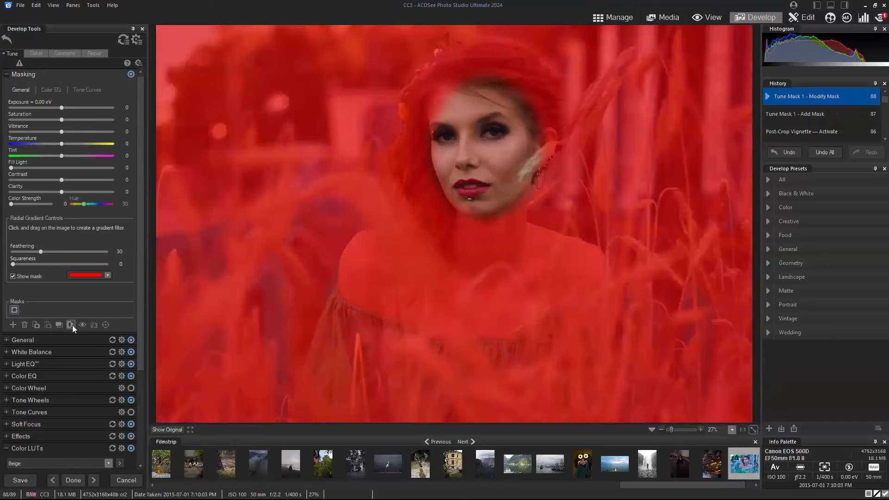
Invert the radial mask so it covers the face, shift it slightly for a better fit, and hide the mask overlay.
{"action": "left_click", "coordinate": [71, 325]}
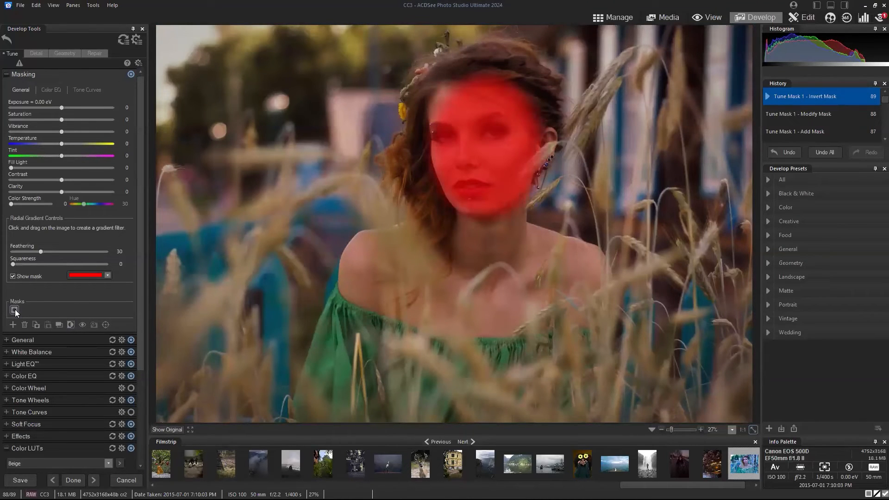
{"action": "mouse_move", "coordinate": [481, 142]}
{"action": "mouse_move", "coordinate": [480, 142]}
{"action": "left_mouse_down"}
{"action": "mouse_move", "coordinate": [472, 135]}
{"action": "mouse_move", "coordinate": [476, 143]}
{"action": "left_mouse_up"}
{"action": "left_click", "coordinate": [14, 276]}
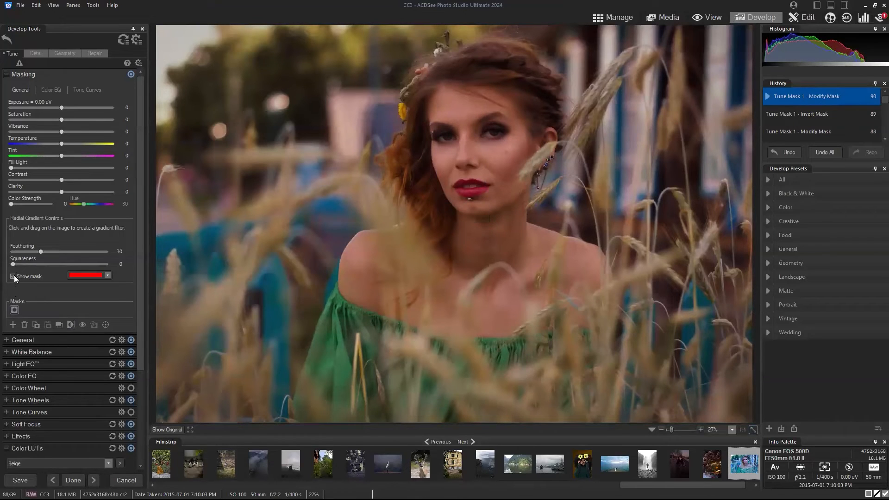
Set the face mask's Exposure to +0.31 eV and compare the portrait with masking off and on and with the original.
{"action": "left_click", "coordinate": [65, 108]}
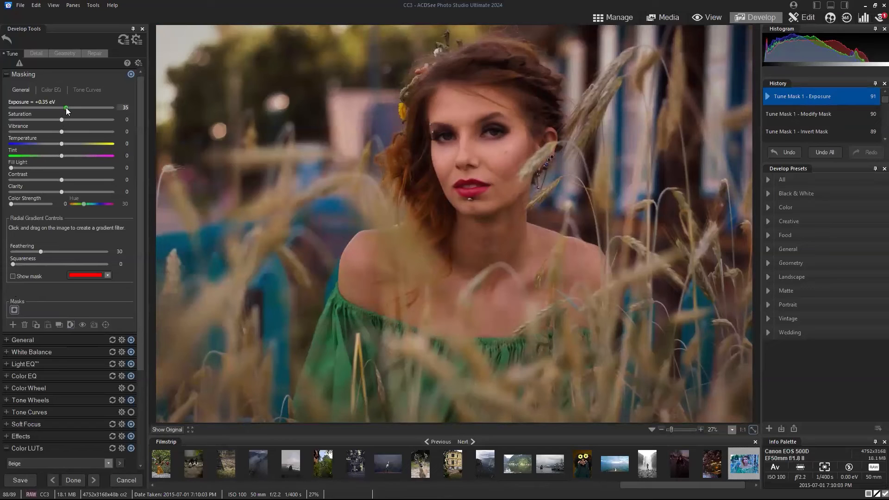
{"action": "left_click_drag", "start_coordinate": [66, 107], "coordinate": [65, 108]}
{"action": "left_click", "coordinate": [131, 74]}
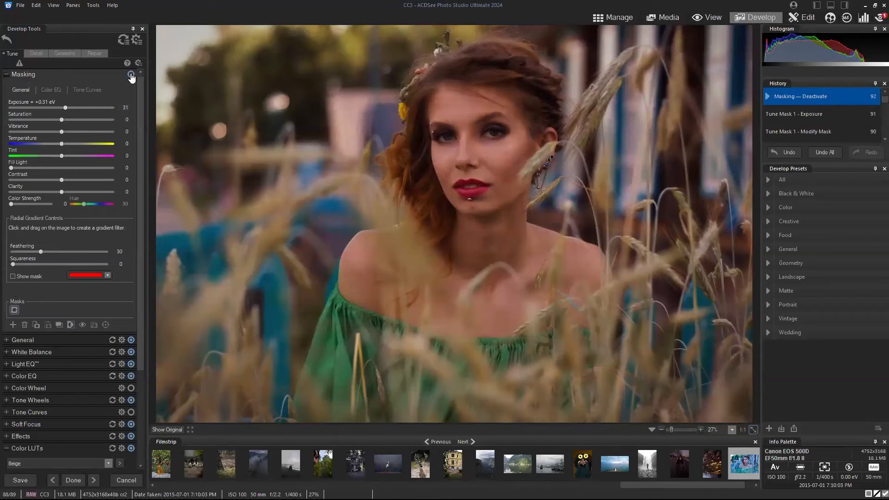
{"action": "left_click", "coordinate": [131, 74]}
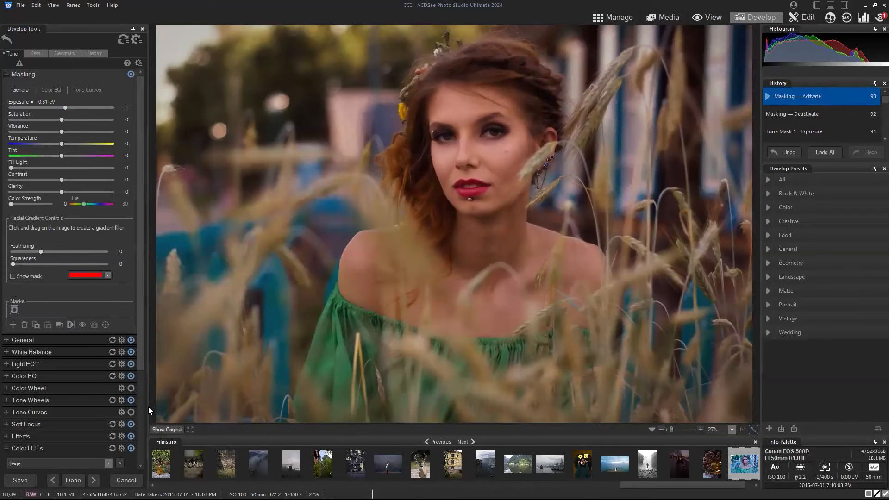
{"action": "key", "text": "o"}
{"action": "left_click", "coordinate": [163, 429]}
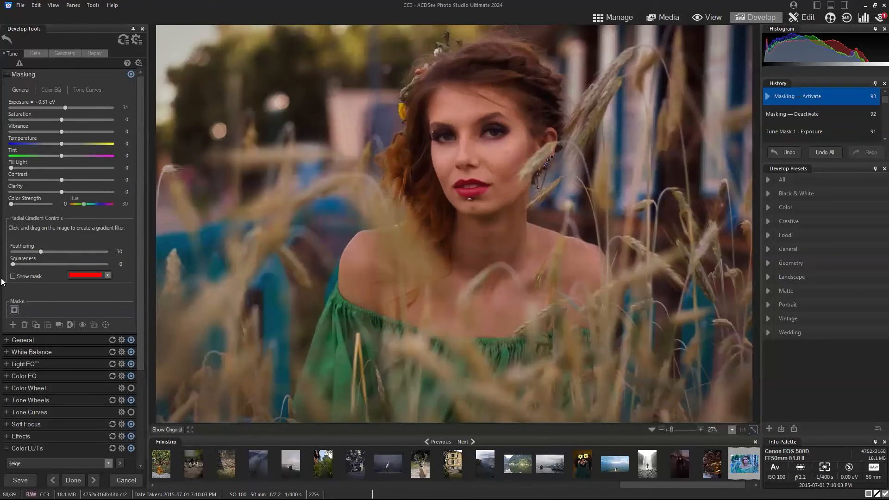
Add a brush mask over both eyes with Nib Width 3, Feathering 49 and Pressure 91, and hide its overlay.
{"action": "left_click", "coordinate": [13, 309]}
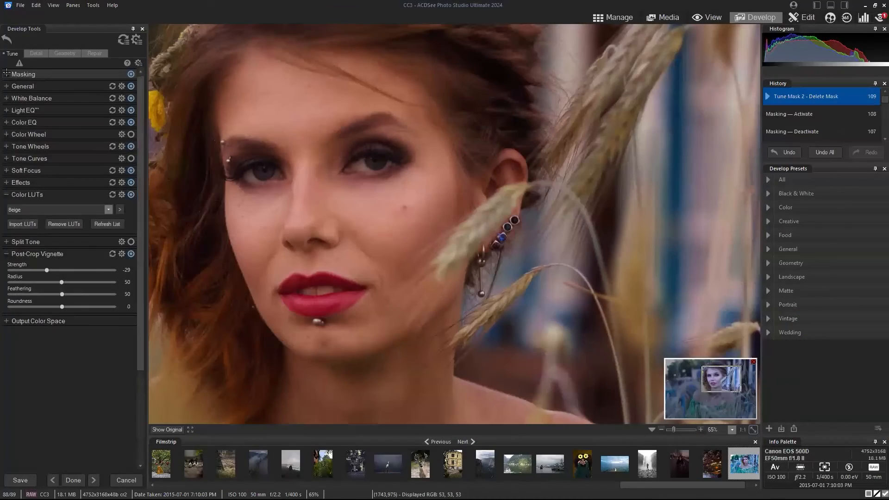
{"action": "left_click", "coordinate": [6, 75]}
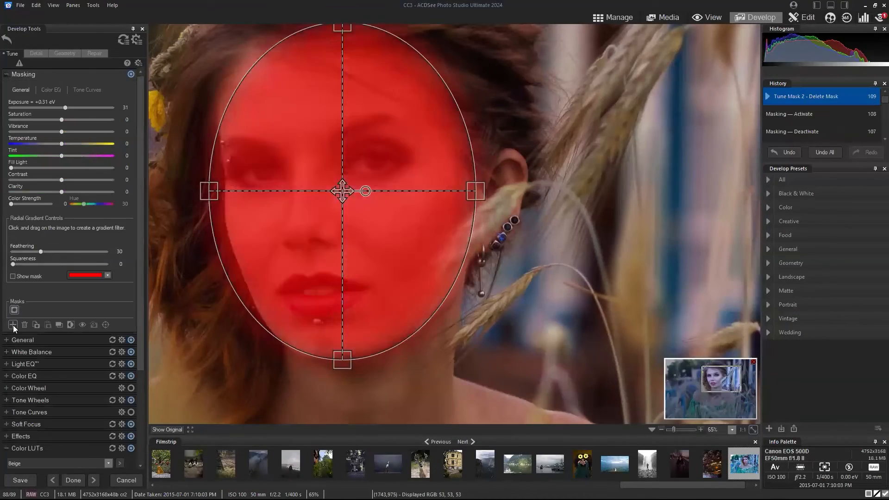
{"action": "left_click", "coordinate": [13, 325]}
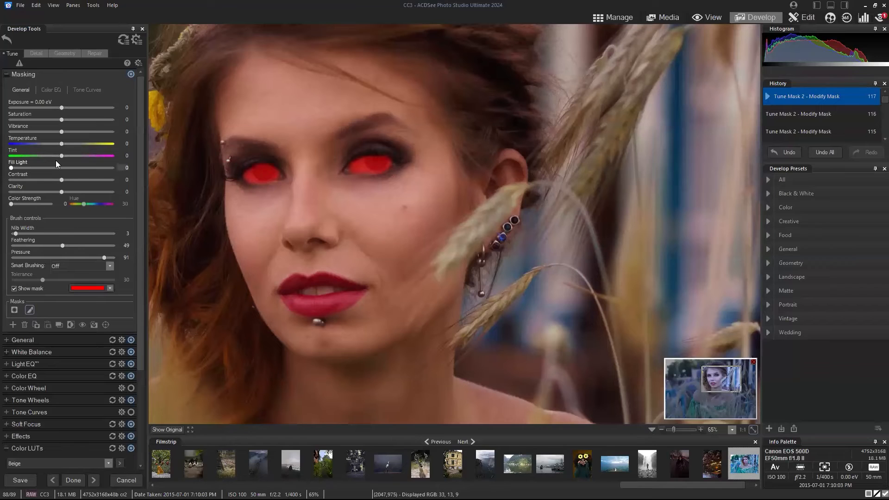
{"action": "left_click", "coordinate": [14, 289]}
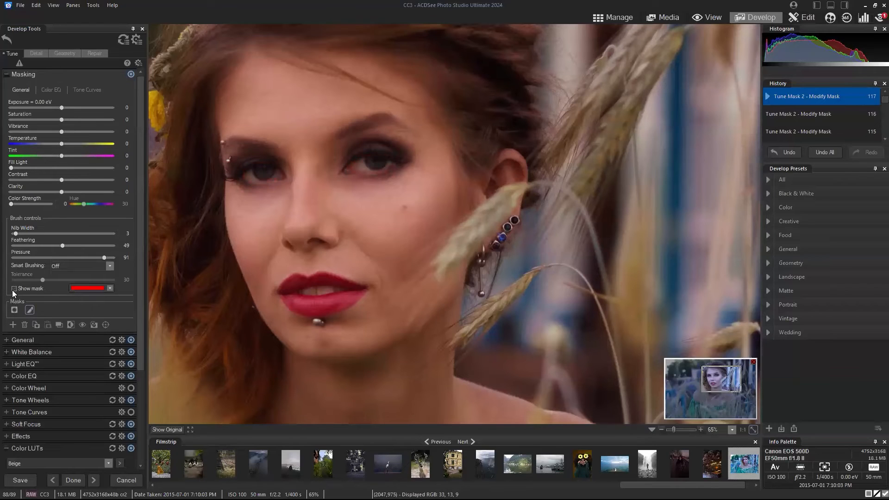
{"action": "left_click", "coordinate": [14, 289]}
{"action": "left_click", "coordinate": [14, 289]}
Brighten the eyes by setting the brush mask's Exposure to +0.27 eV and Saturation to 20, judging it on the full portrait.
{"action": "left_click_drag", "start_coordinate": [65, 106], "coordinate": [71, 110]}
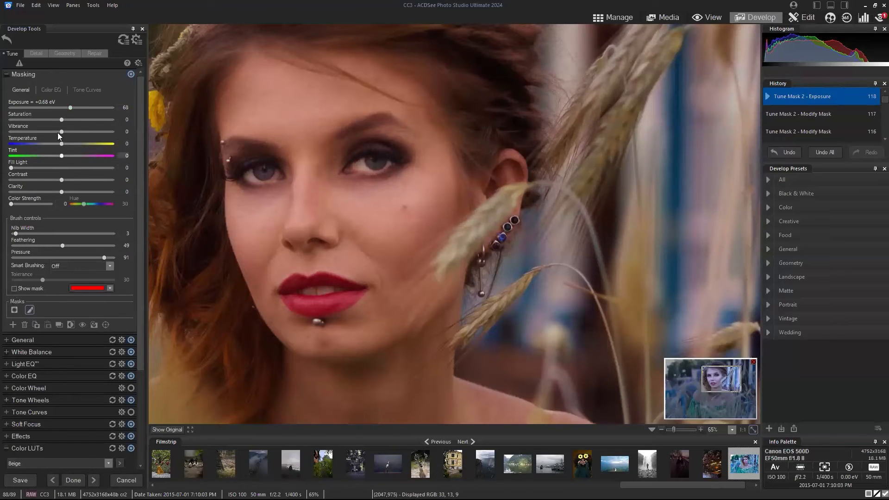
{"action": "left_click_drag", "start_coordinate": [61, 120], "coordinate": [74, 120]}
{"action": "left_click", "coordinate": [753, 431]}
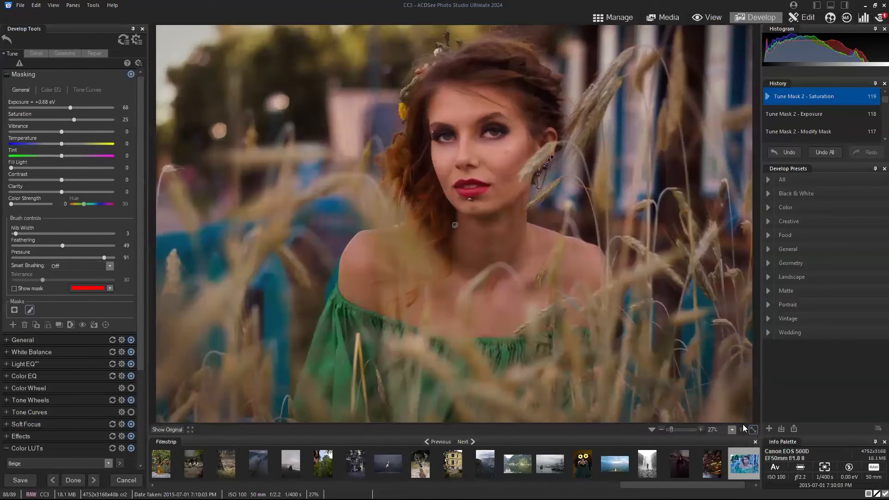
{"action": "mouse_move", "coordinate": [71, 108]}
{"action": "left_mouse_down"}
{"action": "mouse_move", "coordinate": [71, 119]}
{"action": "mouse_move", "coordinate": [64, 108]}
{"action": "left_mouse_up"}
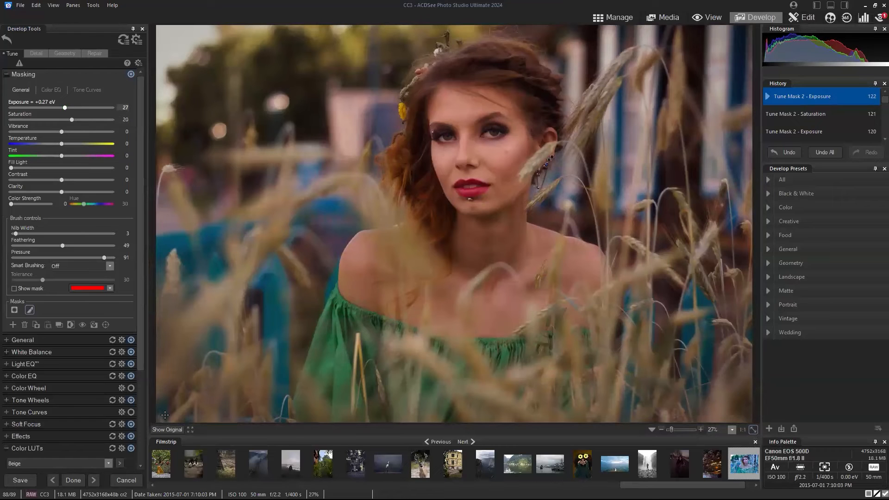
Compare the finished portrait with its original and complete its development.
{"action": "left_click", "coordinate": [165, 429]}
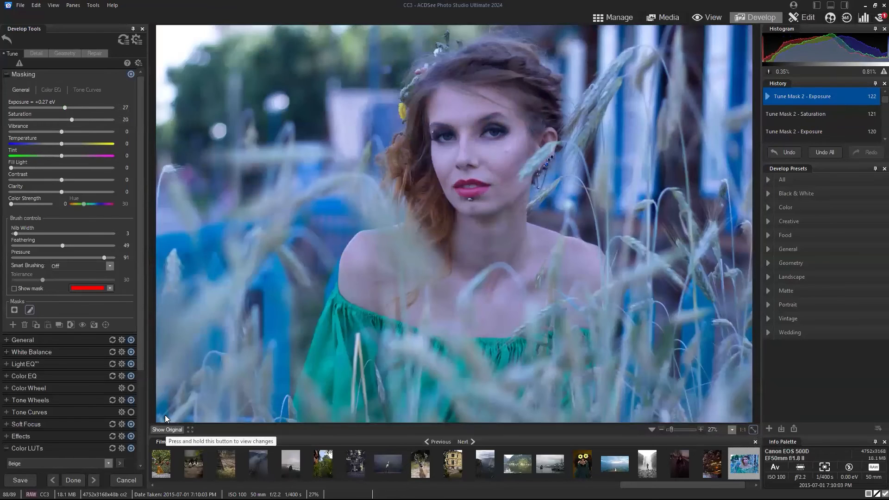
{"action": "left_click", "coordinate": [166, 429]}
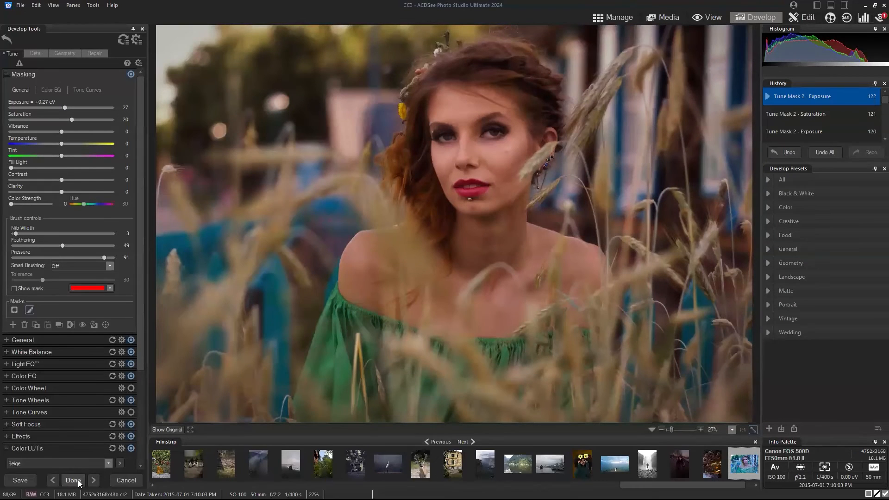
{"action": "left_click", "coordinate": [72, 480]}
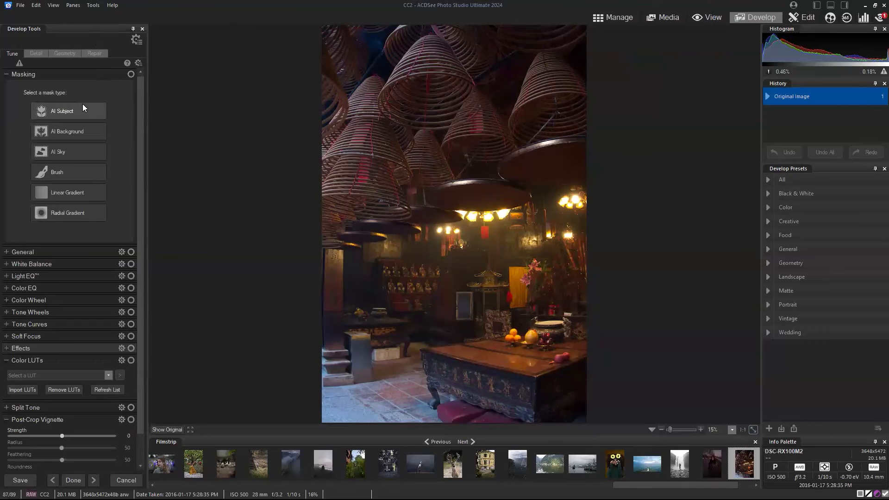
Darken the CC2 temple photo with General settings of Exposure -0.80 eV, Contrast 5, Saturation -6 and Clarity 0.
{"action": "key", "text": "alt+c"}
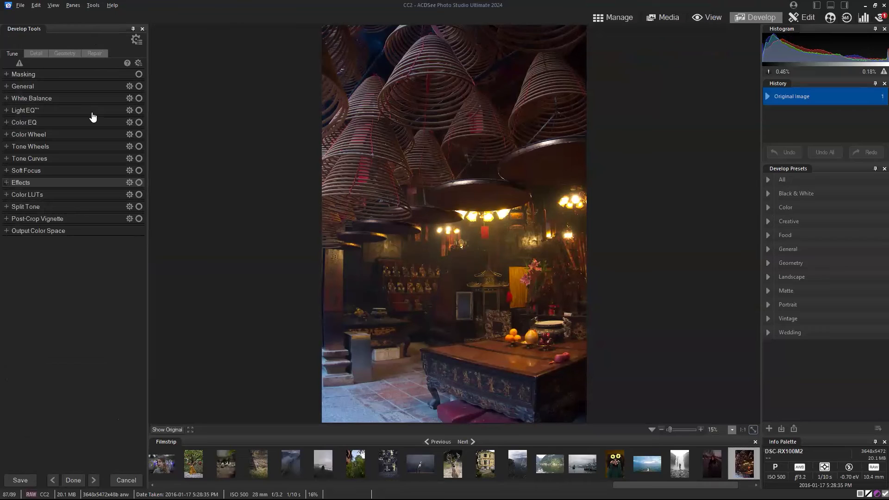
{"action": "left_click", "coordinate": [7, 87]}
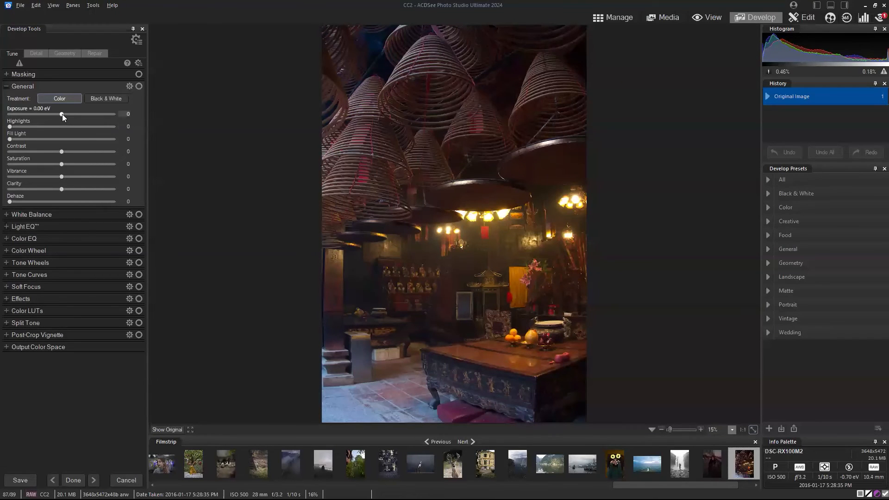
{"action": "left_click_drag", "start_coordinate": [62, 113], "coordinate": [49, 113]}
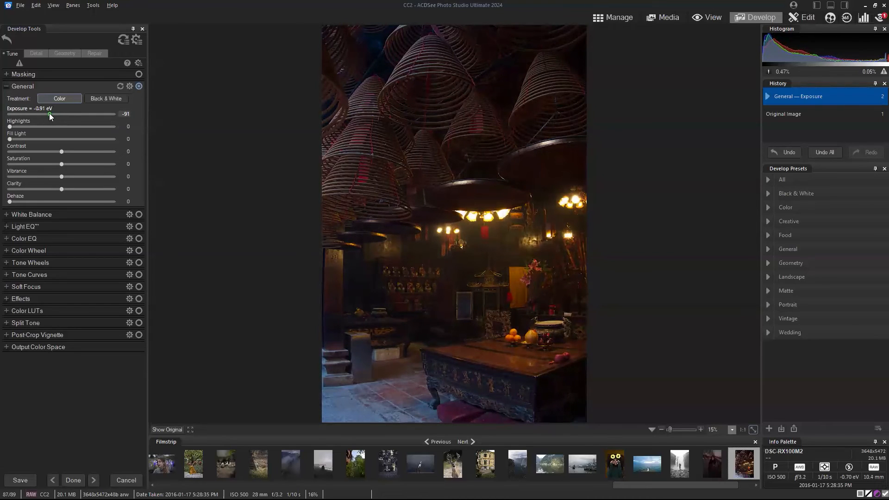
{"action": "left_click_drag", "start_coordinate": [62, 164], "coordinate": [54, 163]}
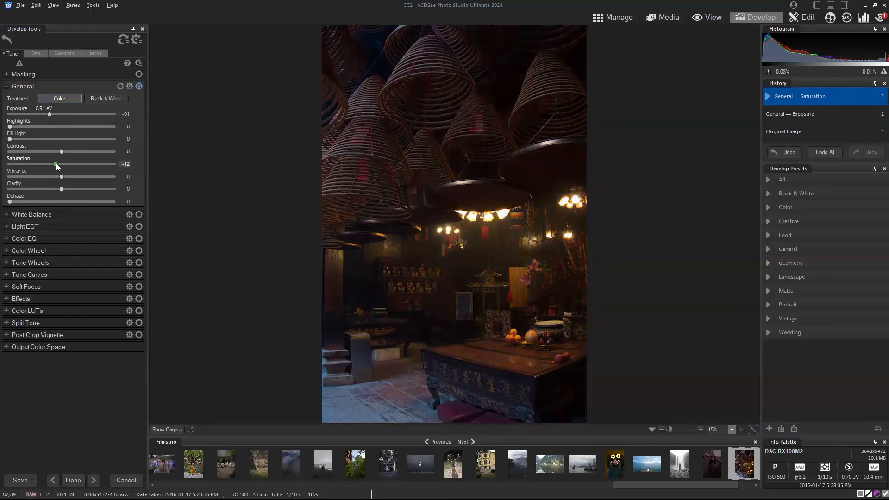
{"action": "left_click_drag", "start_coordinate": [60, 152], "coordinate": [58, 164]}
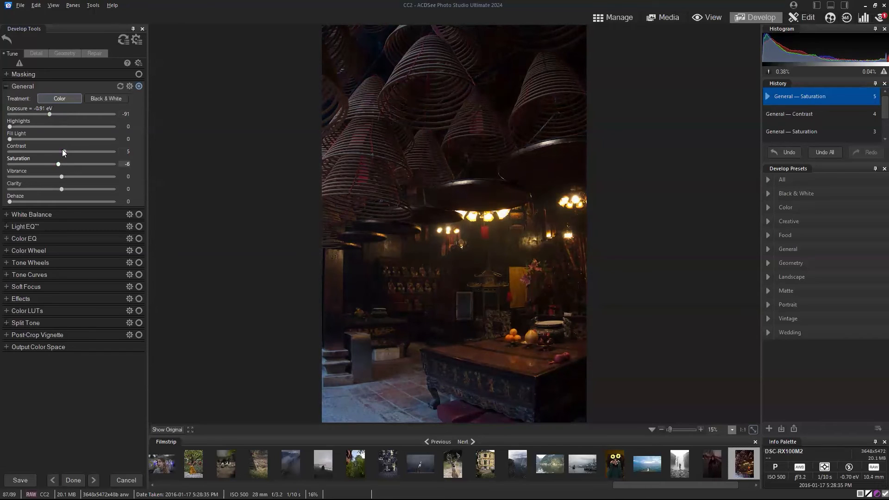
{"action": "left_click_drag", "start_coordinate": [49, 114], "coordinate": [51, 114]}
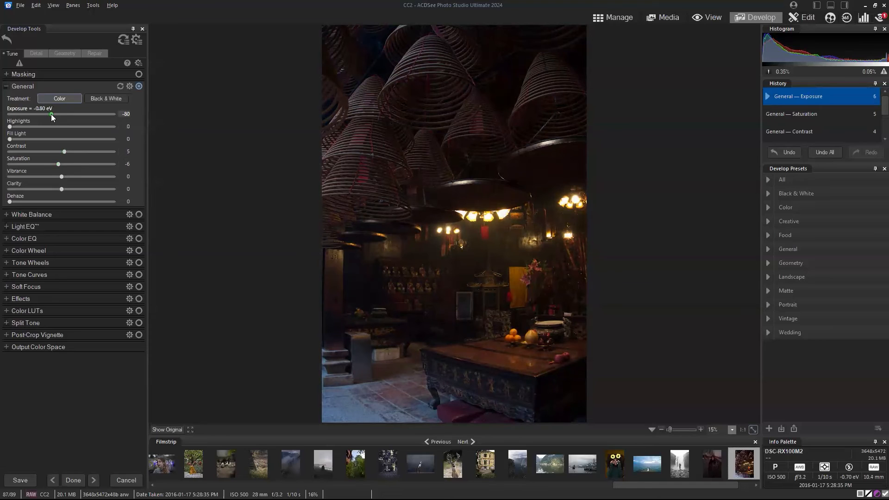
{"action": "mouse_move", "coordinate": [62, 189]}
{"action": "left_mouse_down"}
{"action": "mouse_move", "coordinate": [97, 189]}
{"action": "mouse_move", "coordinate": [63, 188]}
{"action": "left_mouse_up"}
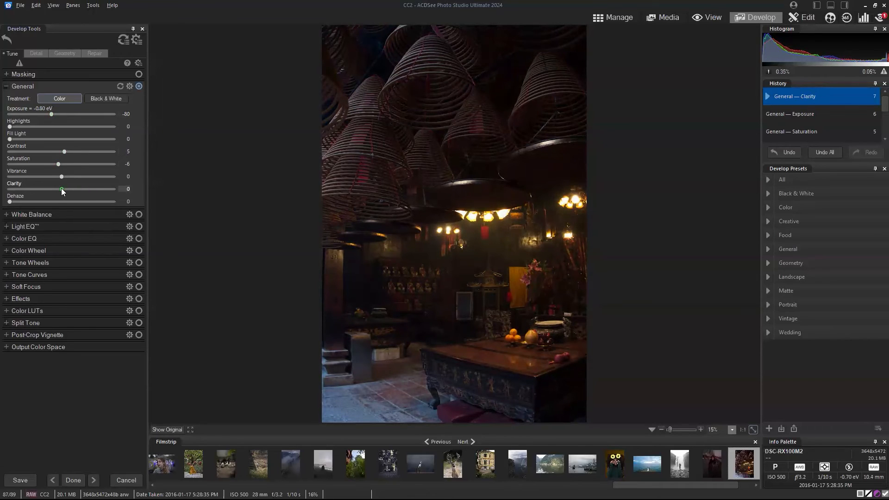
Compare the temple photo with the General adjustments off and on, leaving them on.
{"action": "left_click", "coordinate": [139, 86]}
{"action": "left_click", "coordinate": [139, 87]}
{"action": "left_click", "coordinate": [139, 87]}
{"action": "left_click", "coordinate": [139, 87]}
{"action": "left_click", "coordinate": [138, 87]}
{"action": "left_click", "coordinate": [139, 87]}
Set a custom white balance by sampling the bluish stone floor in the temple foreground, and compare the photo with it off and on.
{"action": "left_click", "coordinate": [7, 215]}
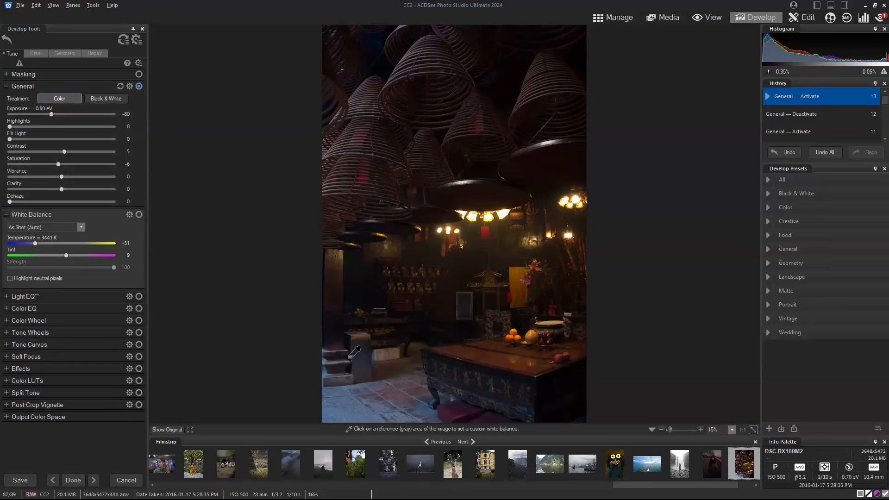
{"action": "left_click", "coordinate": [345, 404]}
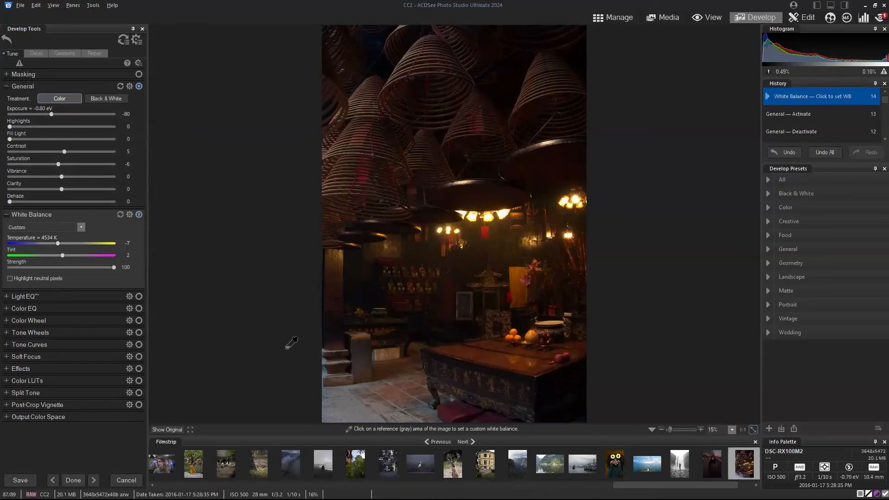
{"action": "left_click", "coordinate": [352, 416]}
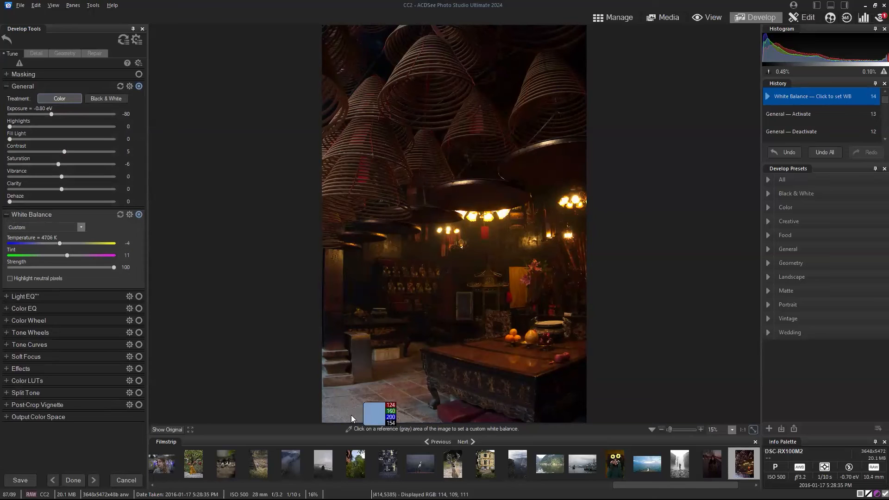
{"action": "left_click", "coordinate": [139, 215]}
{"action": "left_click", "coordinate": [139, 214]}
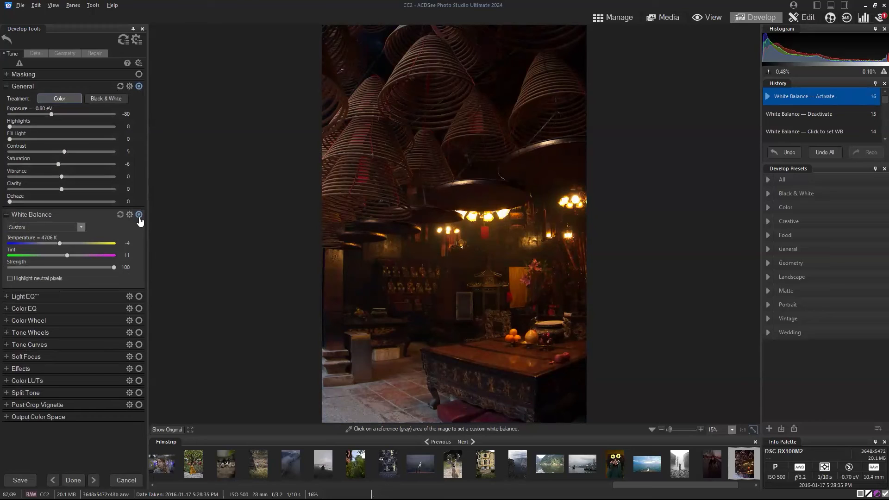
{"action": "left_click", "coordinate": [139, 215]}
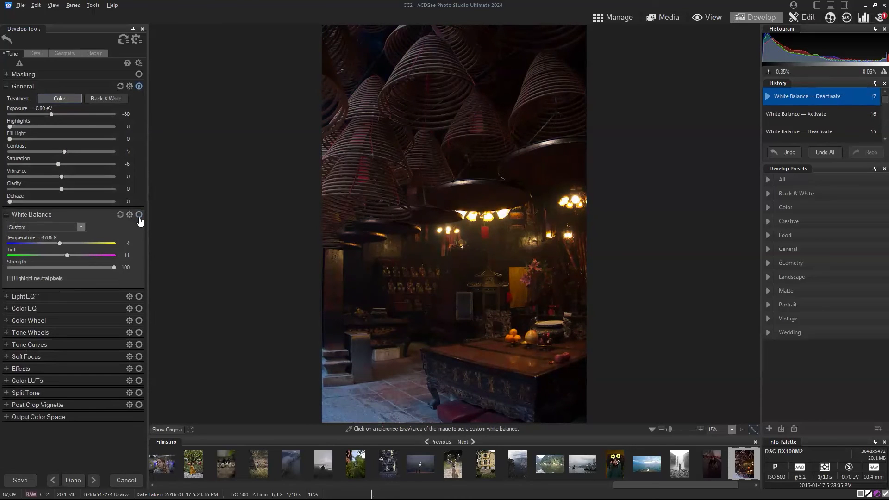
{"action": "left_click", "coordinate": [139, 214]}
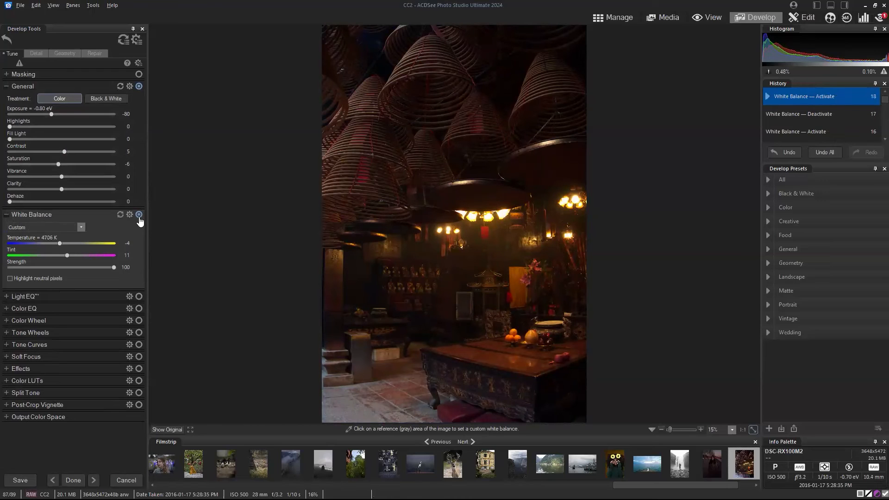
Deepen the temple photo's tones with Light EQ in Basic mode: Shadows -44, Highlights -17 and Midtones 6.
{"action": "left_click", "coordinate": [7, 296]}
{"action": "left_click_drag", "start_coordinate": [139, 268], "coordinate": [137, 299]}
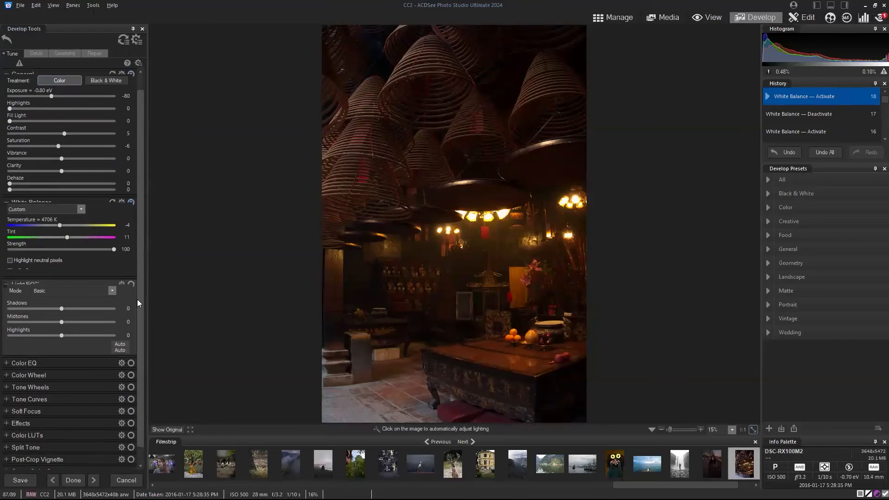
{"action": "left_click_drag", "start_coordinate": [62, 298], "coordinate": [38, 302]}
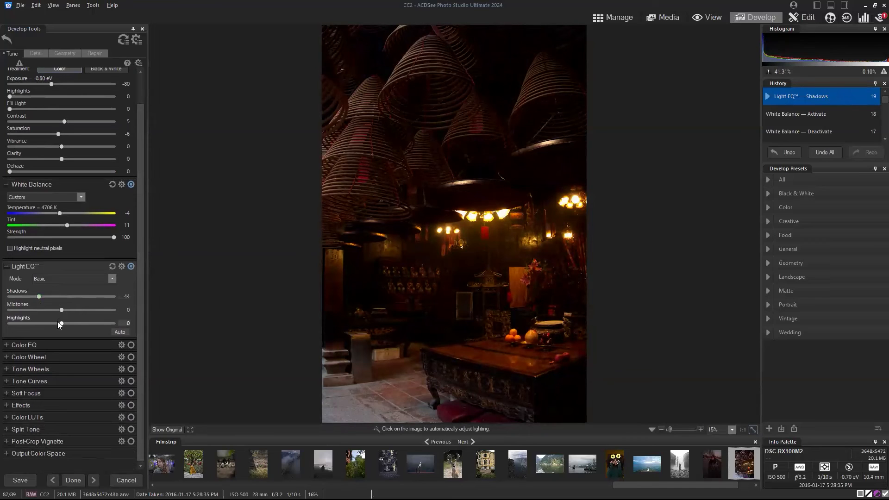
{"action": "left_click_drag", "start_coordinate": [60, 323], "coordinate": [51, 324]}
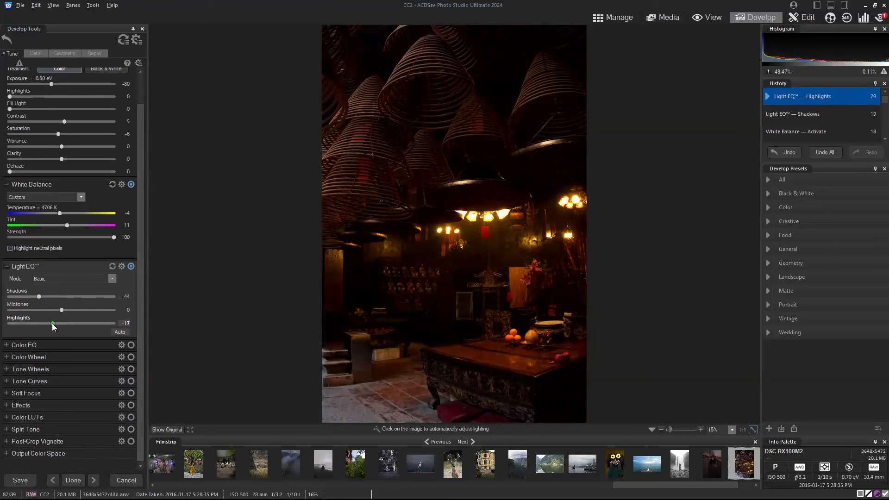
{"action": "mouse_move", "coordinate": [61, 309]}
{"action": "left_mouse_down"}
{"action": "mouse_move", "coordinate": [53, 310]}
{"action": "mouse_move", "coordinate": [65, 311]}
{"action": "left_mouse_up"}
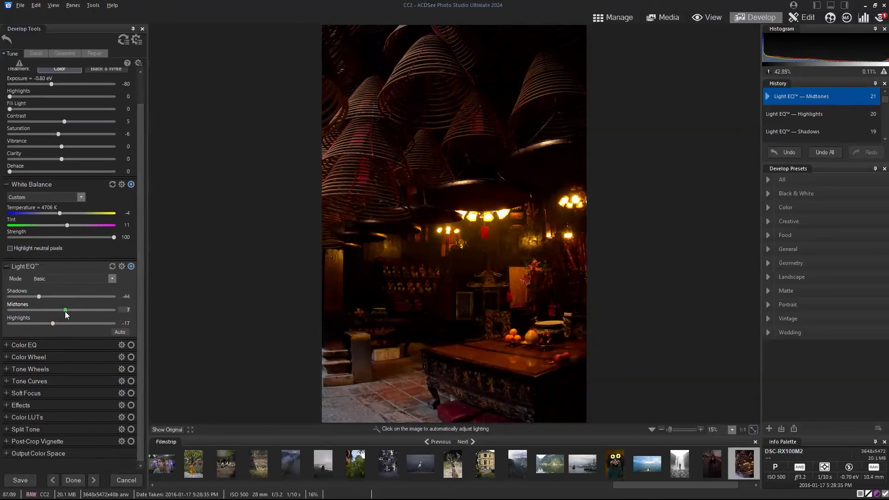
Compare the temple photo with the Light EQ adjustments off and on, leaving them on.
{"action": "left_click", "coordinate": [131, 266]}
{"action": "left_click", "coordinate": [131, 266]}
{"action": "left_click", "coordinate": [131, 267]}
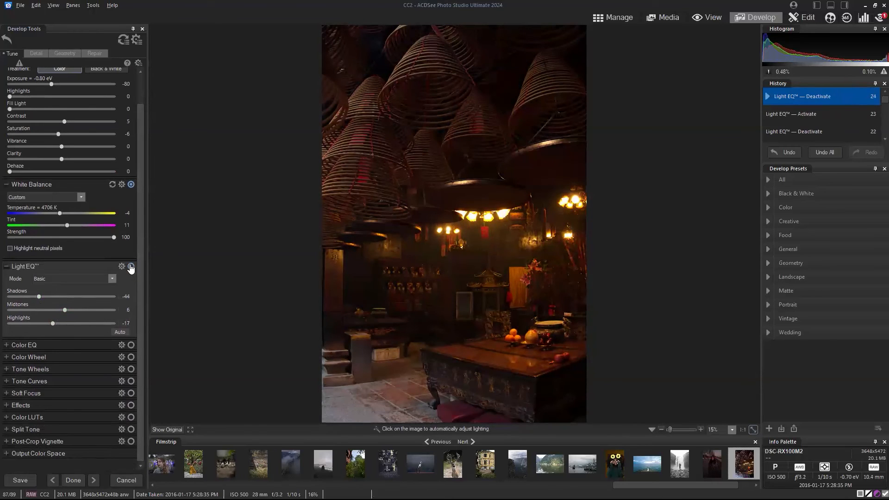
{"action": "left_click", "coordinate": [131, 266]}
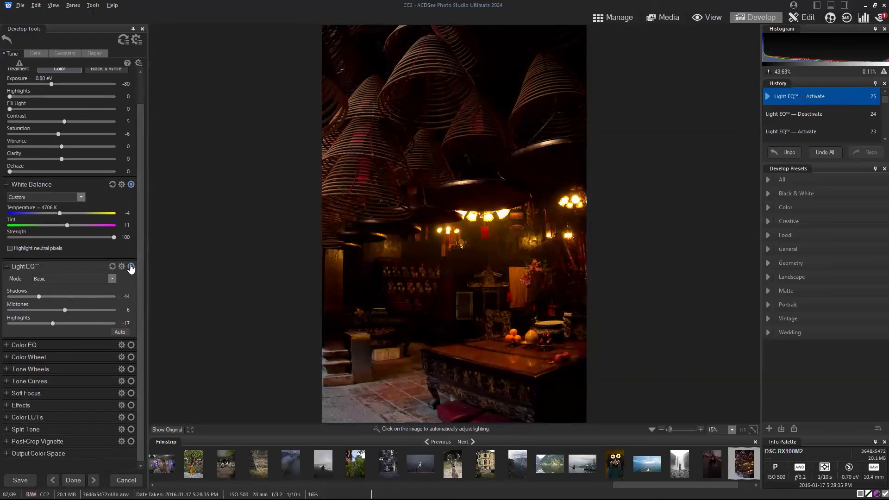
Fine-tune Light EQ to Shadows -41, Midtones 3 and Highlights -16.
{"action": "left_click", "coordinate": [41, 297]}
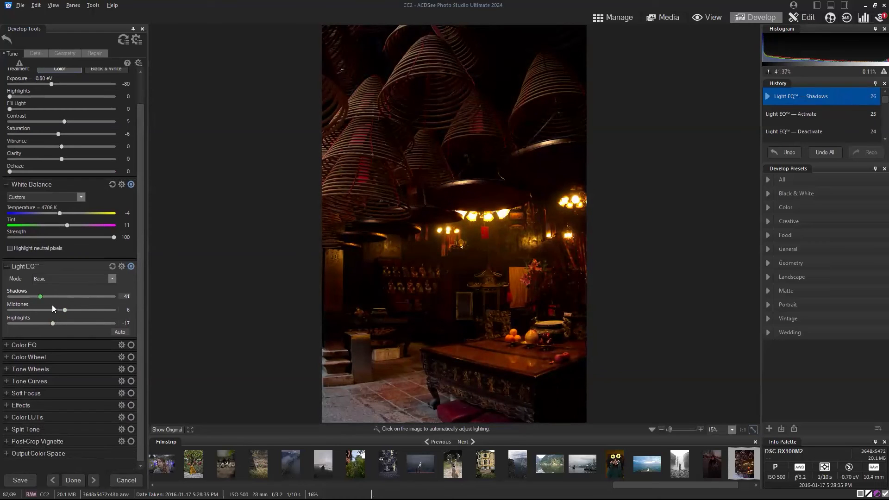
{"action": "left_click", "coordinate": [63, 310]}
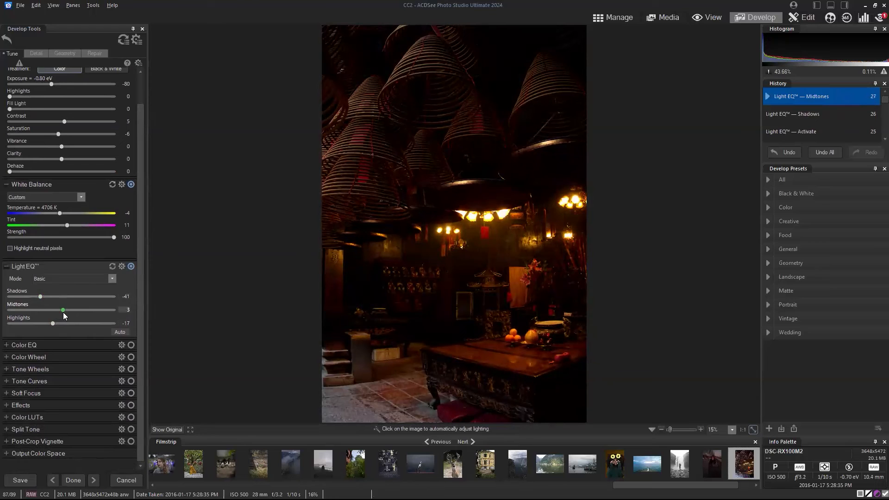
{"action": "left_click", "coordinate": [54, 323]}
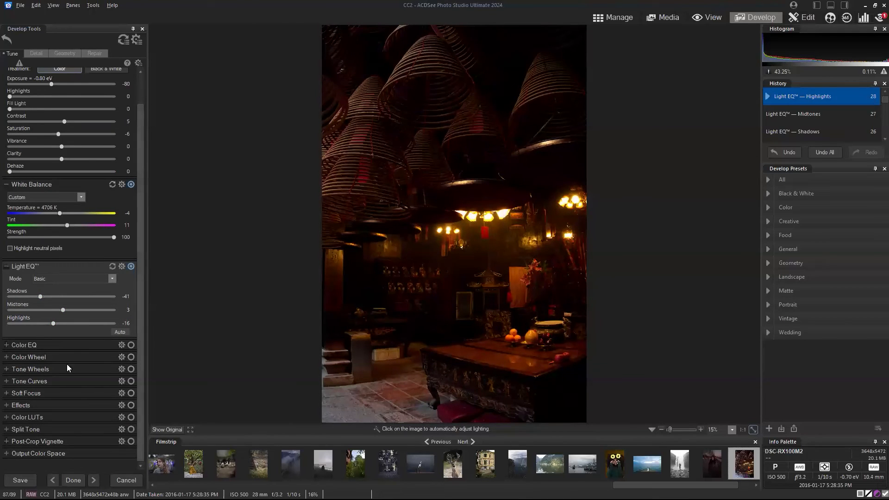
Expand the Tone Curves settings and collapse the General, White Balance and Light EQ groups.
{"action": "left_click", "coordinate": [7, 381]}
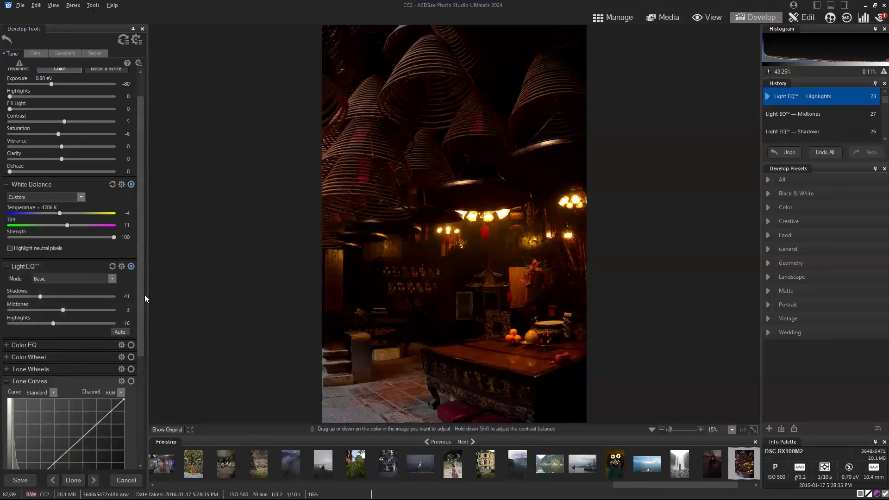
{"action": "scroll", "coordinate": [143, 293], "scroll_direction": "up", "scroll_amount": 2}
{"action": "left_click", "coordinate": [7, 87]}
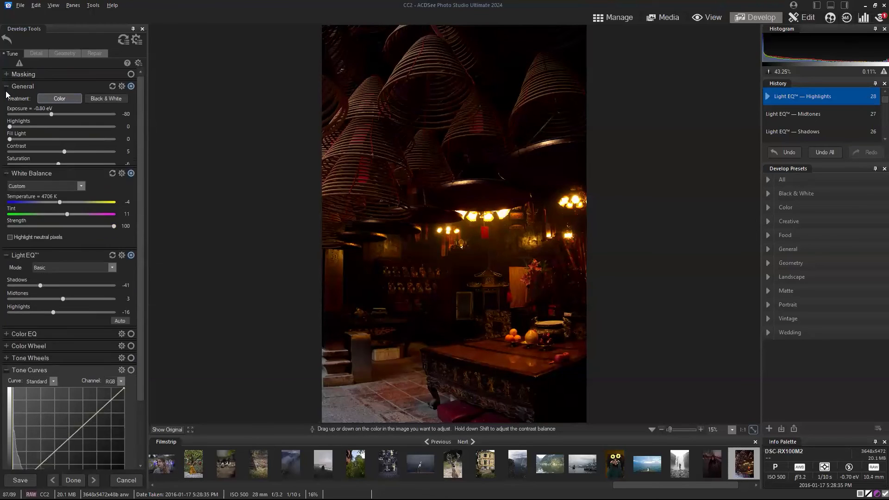
{"action": "left_click", "coordinate": [7, 99]}
{"action": "left_click", "coordinate": [7, 110]}
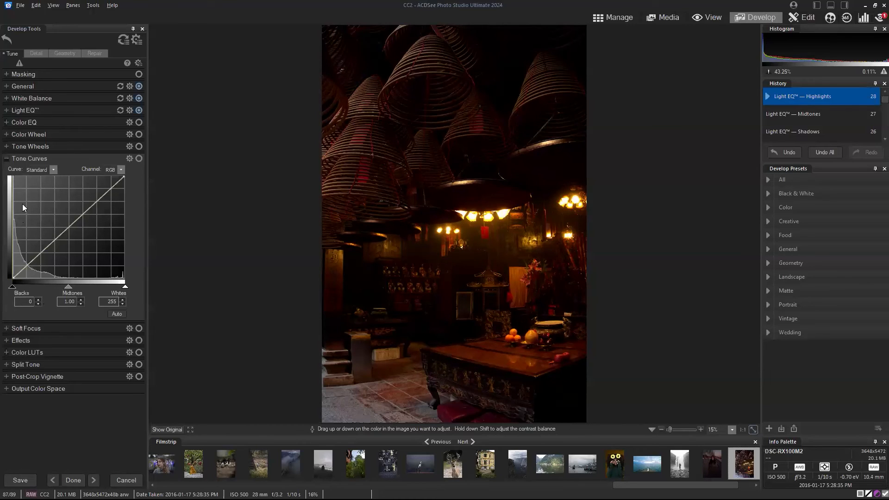
Shape the RGB tone curve into an S-curve with lowered shadows and raised highlights, and compare the photo with it off and on.
{"action": "left_click", "coordinate": [13, 278]}
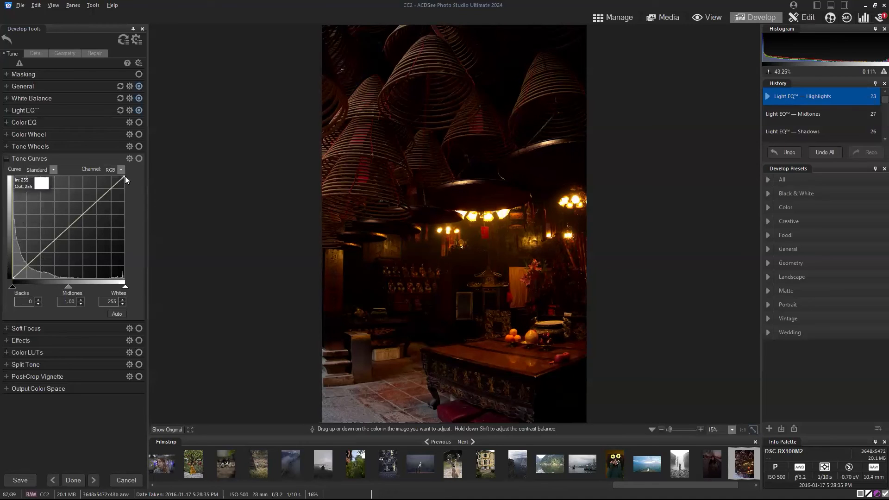
{"action": "mouse_move", "coordinate": [14, 280]}
{"action": "left_mouse_down"}
{"action": "mouse_move", "coordinate": [6, 225]}
{"action": "mouse_move", "coordinate": [10, 279]}
{"action": "left_mouse_up"}
{"action": "mouse_move", "coordinate": [125, 176]}
{"action": "left_mouse_down"}
{"action": "mouse_move", "coordinate": [126, 208]}
{"action": "mouse_move", "coordinate": [124, 168]}
{"action": "left_mouse_up"}
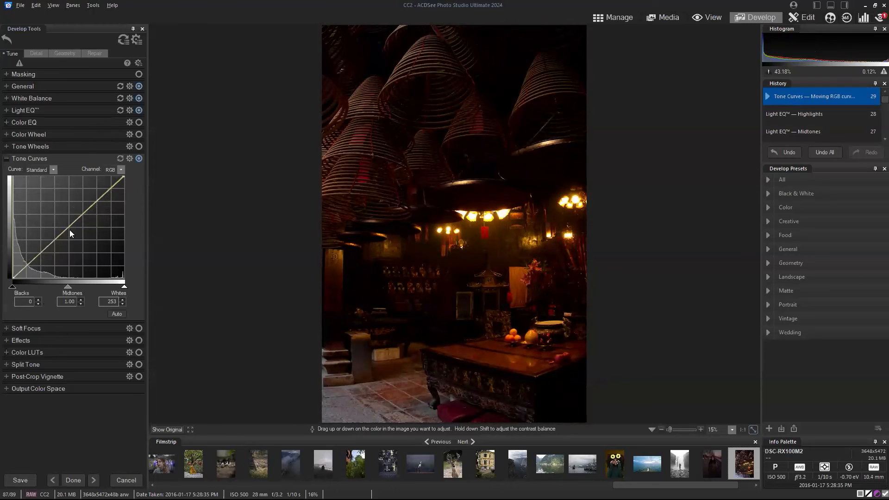
{"action": "left_click_drag", "start_coordinate": [68, 227], "coordinate": [41, 253]}
{"action": "mouse_move", "coordinate": [96, 200]}
{"action": "left_mouse_down"}
{"action": "mouse_move", "coordinate": [91, 194]}
{"action": "mouse_move", "coordinate": [100, 213]}
{"action": "mouse_move", "coordinate": [89, 198]}
{"action": "left_mouse_up"}
{"action": "left_click", "coordinate": [40, 253]}
{"action": "left_click_drag", "start_coordinate": [41, 251], "coordinate": [44, 258]}
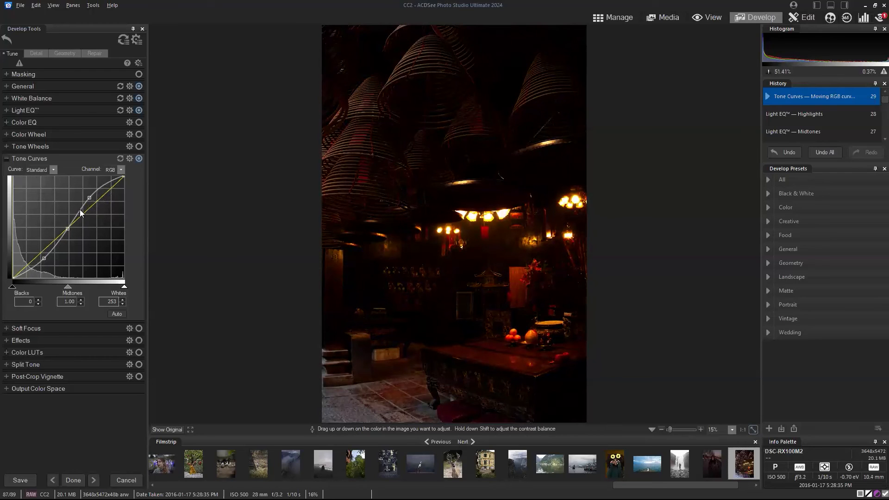
{"action": "left_click", "coordinate": [139, 159]}
{"action": "left_click", "coordinate": [138, 159]}
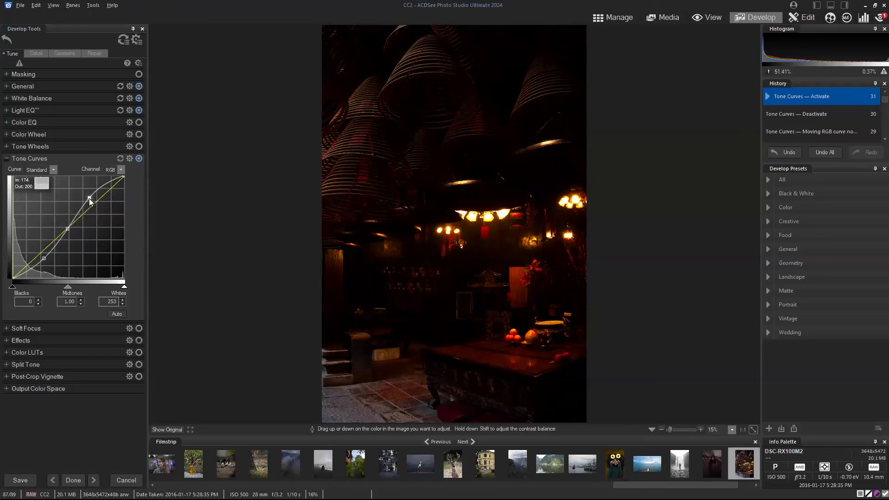
Soften the S-curve by lowering its highlights point slightly and lifting the black endpoint to fade the blacks.
{"action": "left_click_drag", "start_coordinate": [90, 199], "coordinate": [91, 203]}
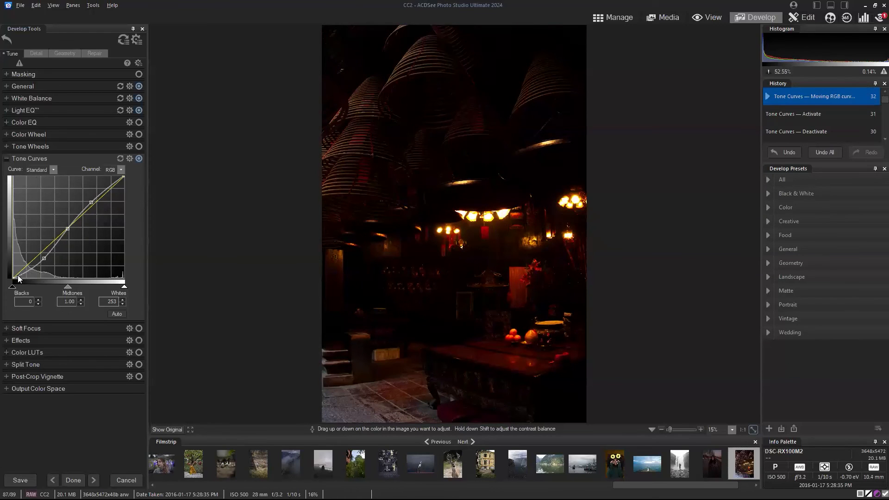
{"action": "left_click_drag", "start_coordinate": [13, 279], "coordinate": [14, 281]}
{"action": "left_click_drag", "start_coordinate": [13, 279], "coordinate": [13, 274]}
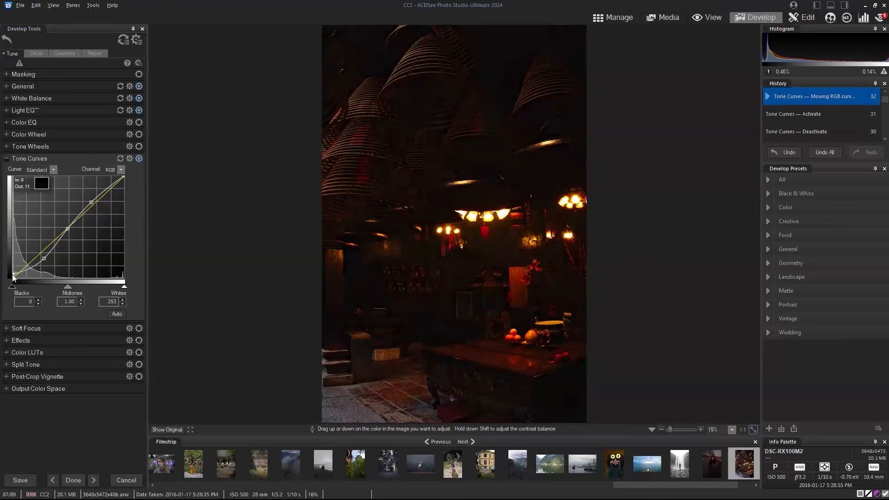
{"action": "left_click_drag", "start_coordinate": [13, 277], "coordinate": [13, 277]}
Compare the photo without the tone curve, the original photo, and the photo with the curve switched back on.
{"action": "left_click", "coordinate": [138, 159]}
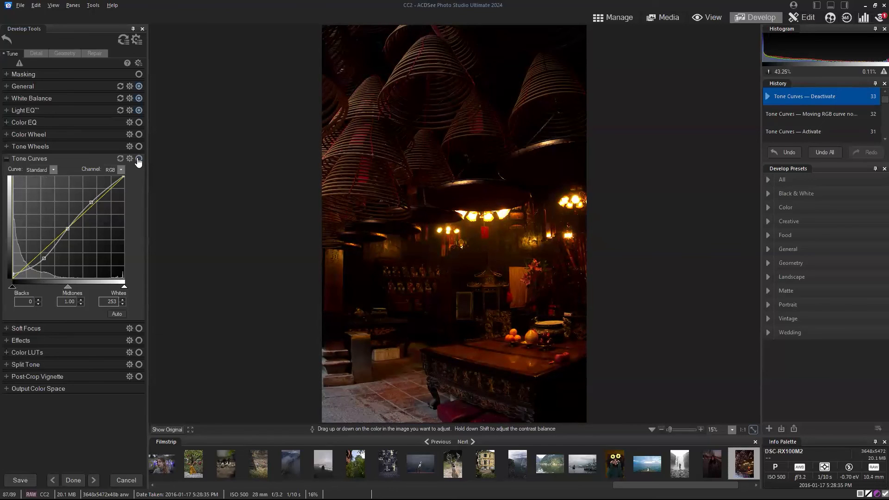
{"action": "left_click", "coordinate": [171, 429]}
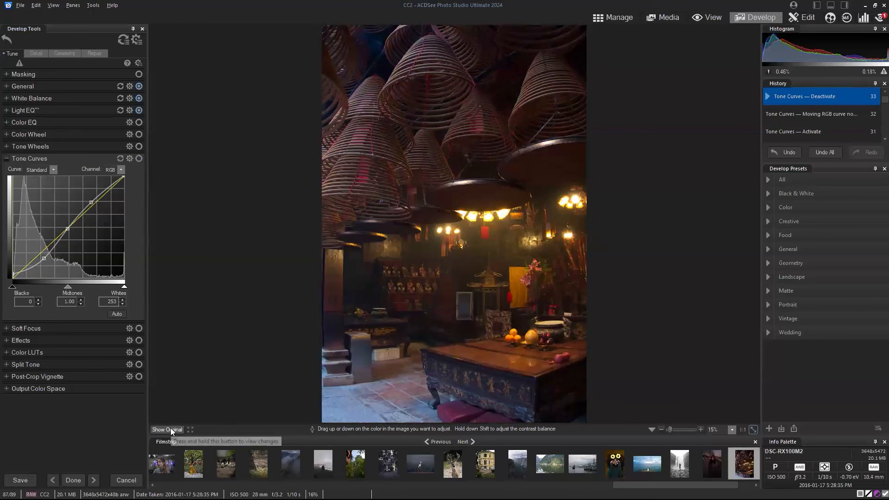
{"action": "left_click", "coordinate": [140, 159]}
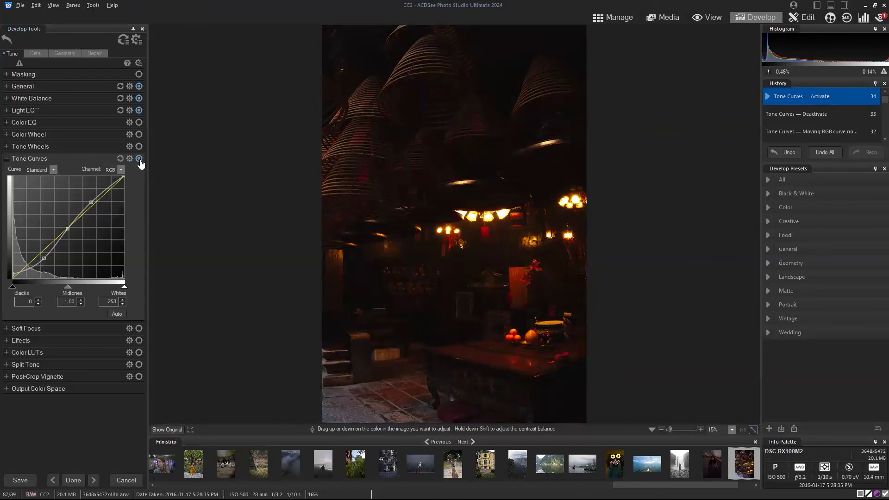
Try a more faded RGB curve by lifting the black endpoint, lowering the white endpoint and adding a deep-shadow point.
{"action": "mouse_move", "coordinate": [13, 277]}
{"action": "left_mouse_down"}
{"action": "mouse_move", "coordinate": [41, 258]}
{"action": "mouse_move", "coordinate": [13, 274]}
{"action": "left_mouse_up"}
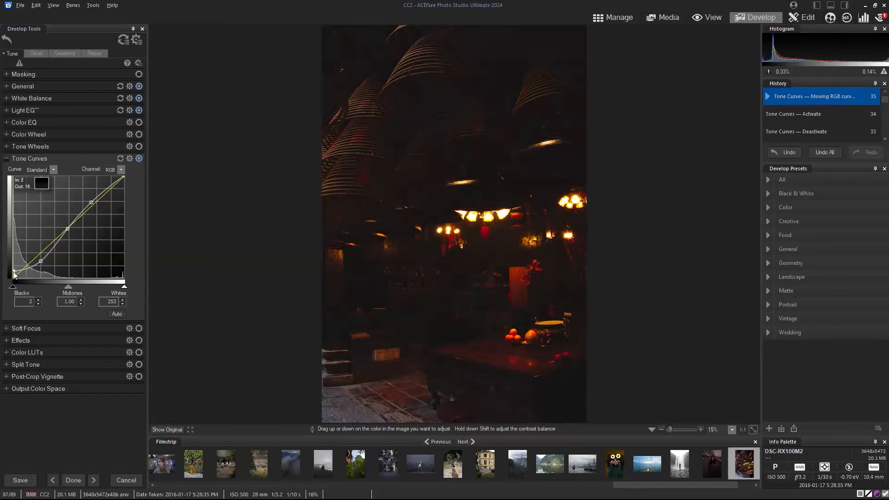
{"action": "mouse_move", "coordinate": [90, 202]}
{"action": "left_mouse_down"}
{"action": "mouse_move", "coordinate": [96, 207]}
{"action": "mouse_move", "coordinate": [90, 203]}
{"action": "left_mouse_up"}
{"action": "left_click_drag", "start_coordinate": [124, 176], "coordinate": [125, 188]}
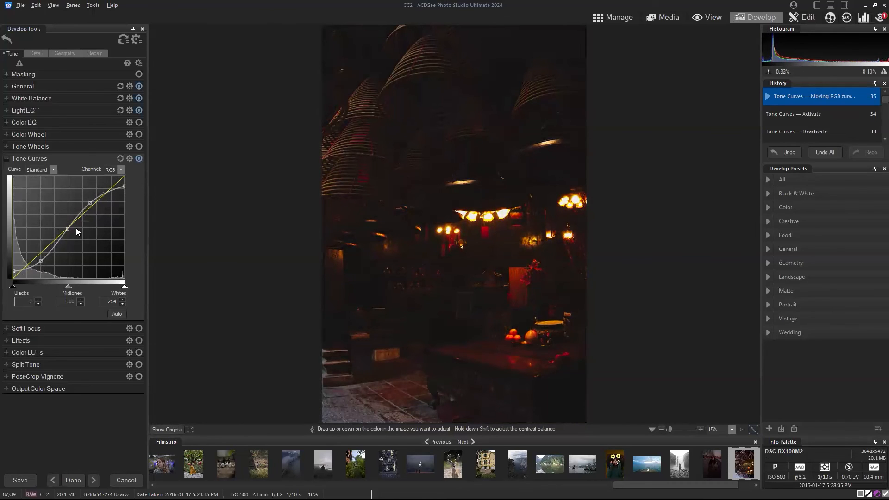
{"action": "mouse_move", "coordinate": [66, 229]}
{"action": "left_mouse_down"}
{"action": "mouse_move", "coordinate": [70, 237]}
{"action": "mouse_move", "coordinate": [66, 230]}
{"action": "left_mouse_up"}
{"action": "left_click", "coordinate": [41, 261]}
{"action": "left_click_drag", "start_coordinate": [42, 261], "coordinate": [27, 268]}
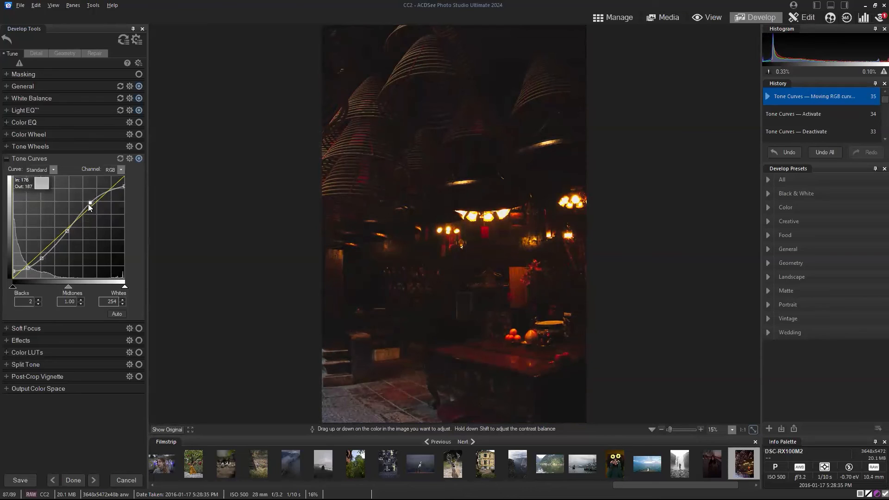
{"action": "left_click_drag", "start_coordinate": [89, 201], "coordinate": [91, 205]}
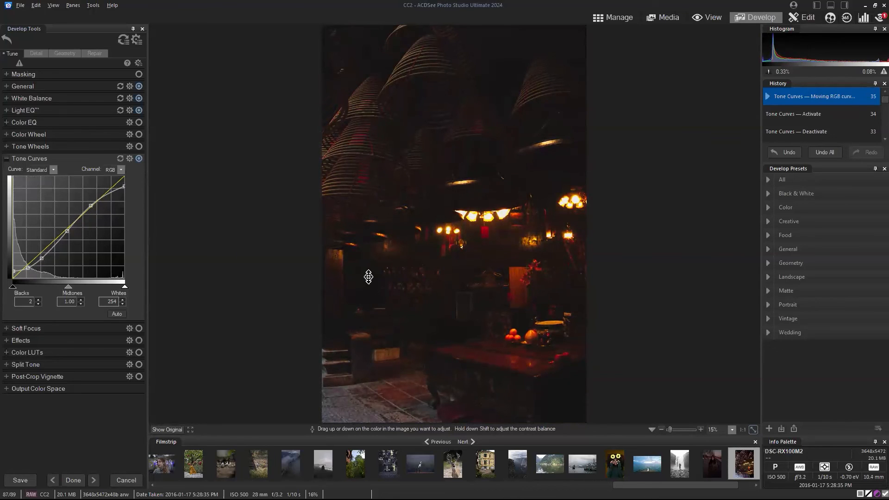
Compare the photo with the faded curve off and on, and reset the Tone Curves group.
{"action": "mouse_move", "coordinate": [368, 273]}
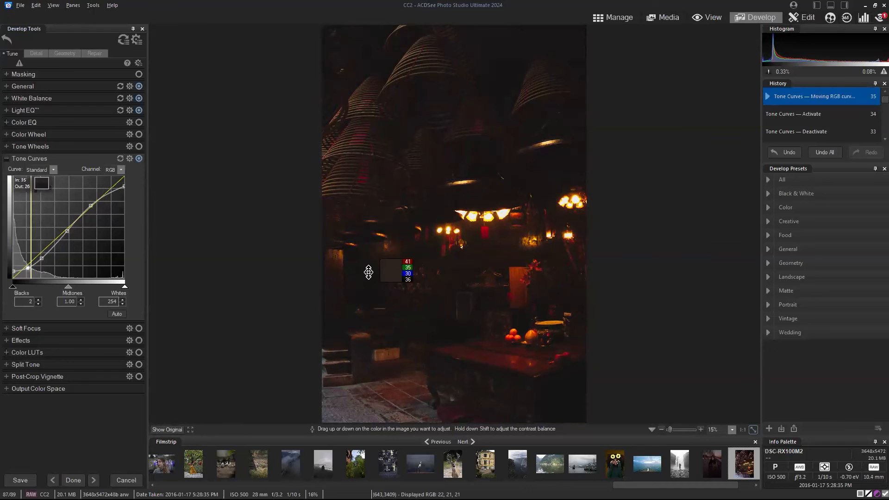
{"action": "left_click", "coordinate": [139, 159]}
{"action": "left_click", "coordinate": [139, 159]}
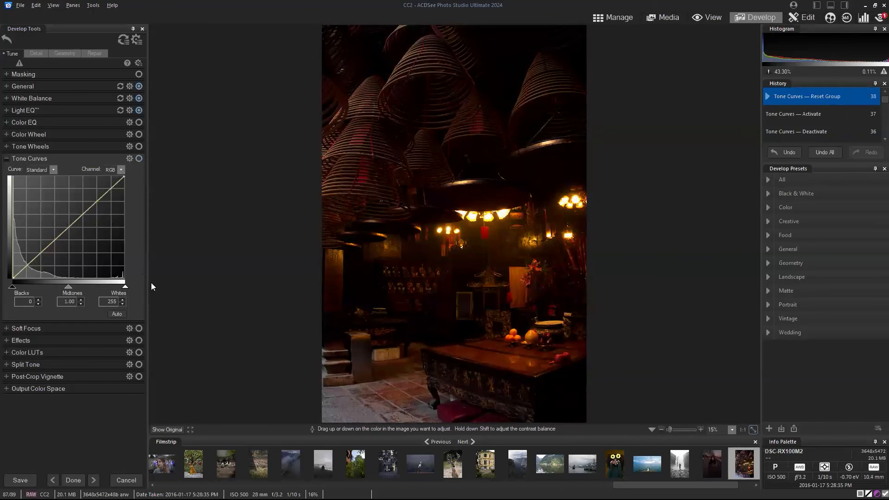
Anchor the middle of the straight RGB tone curve with three evenly spaced points along its diagonal.
{"action": "left_click", "coordinate": [54, 240]}
{"action": "left_click_drag", "start_coordinate": [69, 227], "coordinate": [69, 226]}
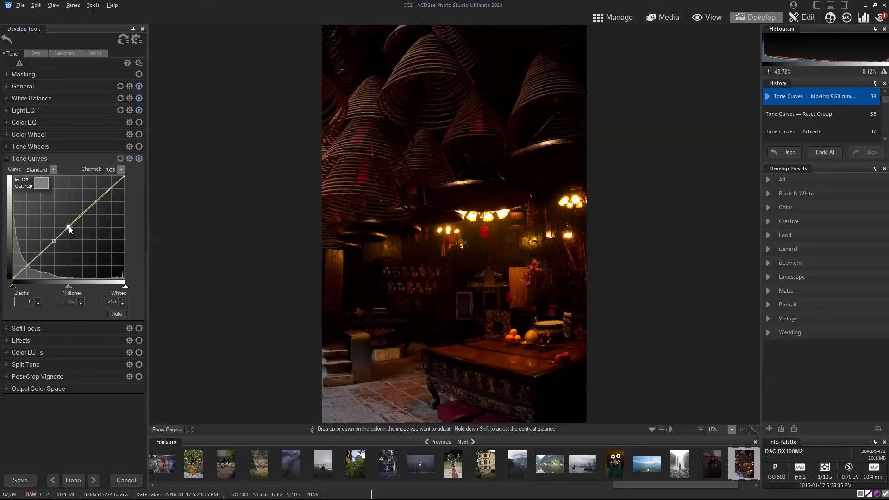
{"action": "left_click", "coordinate": [84, 213]}
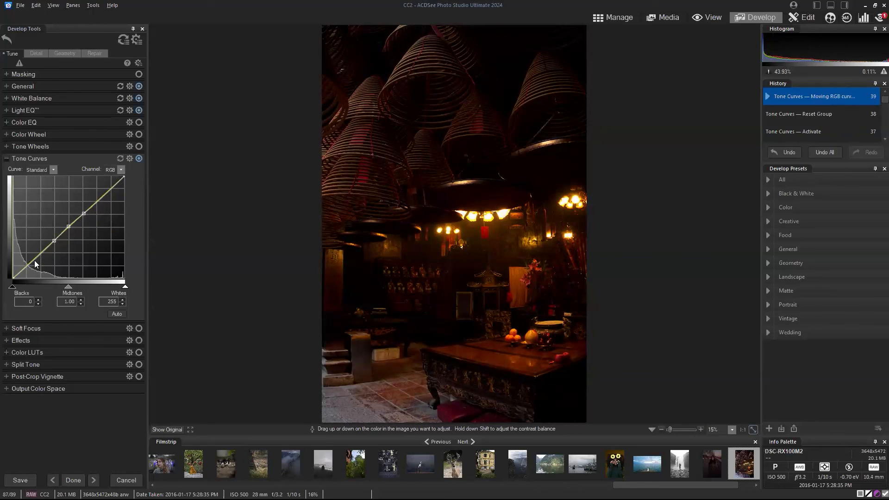
Add a deep-shadow point to the RGB curve, lift the black endpoint slightly and lower the white endpoint to output 187.
{"action": "left_click_drag", "start_coordinate": [24, 269], "coordinate": [24, 272]}
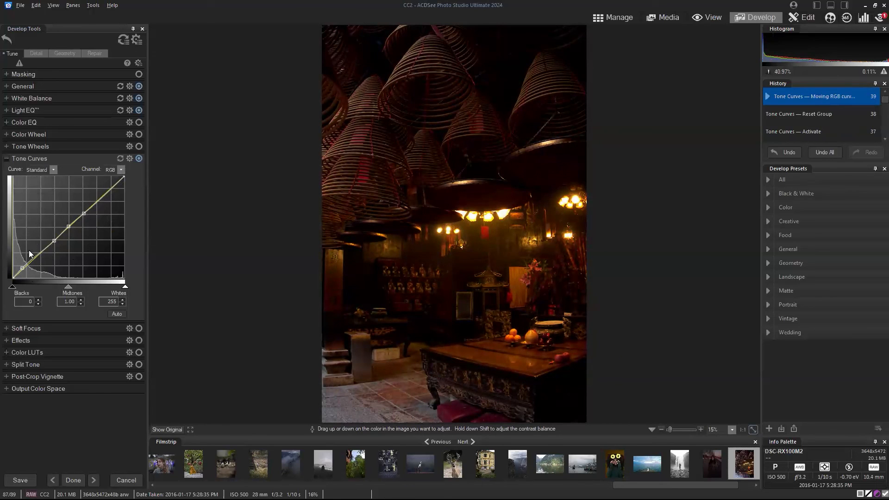
{"action": "left_click_drag", "start_coordinate": [22, 269], "coordinate": [14, 277]}
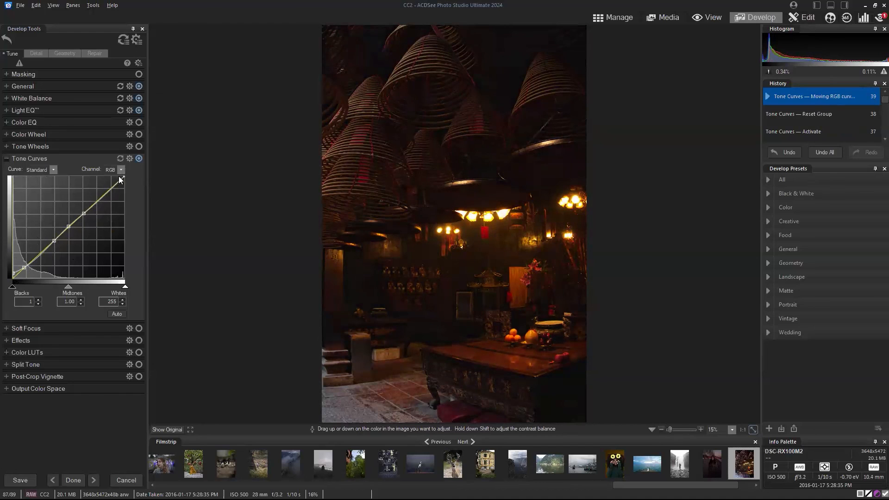
{"action": "left_click_drag", "start_coordinate": [125, 179], "coordinate": [129, 207]}
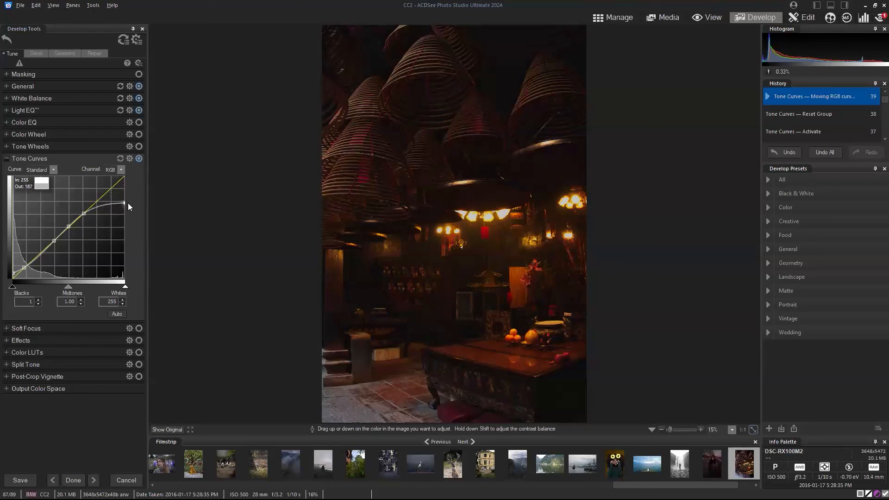
Compare the photo with the matte curve off and on, and add a point slightly below the diagonal to darken the shadows.
{"action": "left_click", "coordinate": [139, 160]}
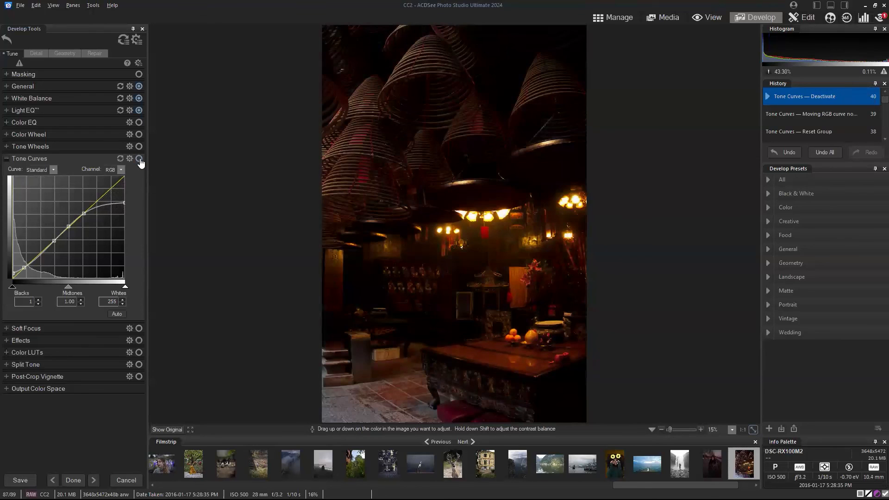
{"action": "left_click", "coordinate": [139, 159]}
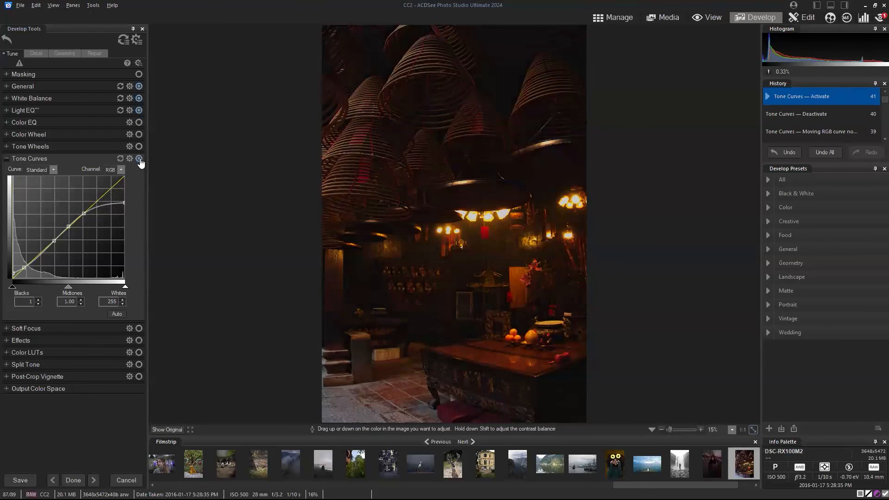
{"action": "left_click_drag", "start_coordinate": [39, 254], "coordinate": [38, 261]}
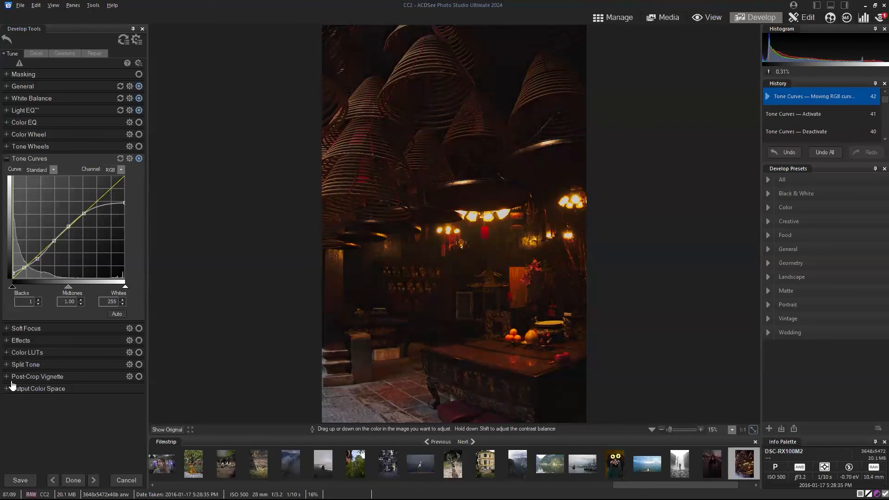
Try the Beige and Dusk color LUTs on the temple photo, and settle on the Elegance LUT.
{"action": "left_click", "coordinate": [6, 353]}
{"action": "left_click", "coordinate": [109, 367]}
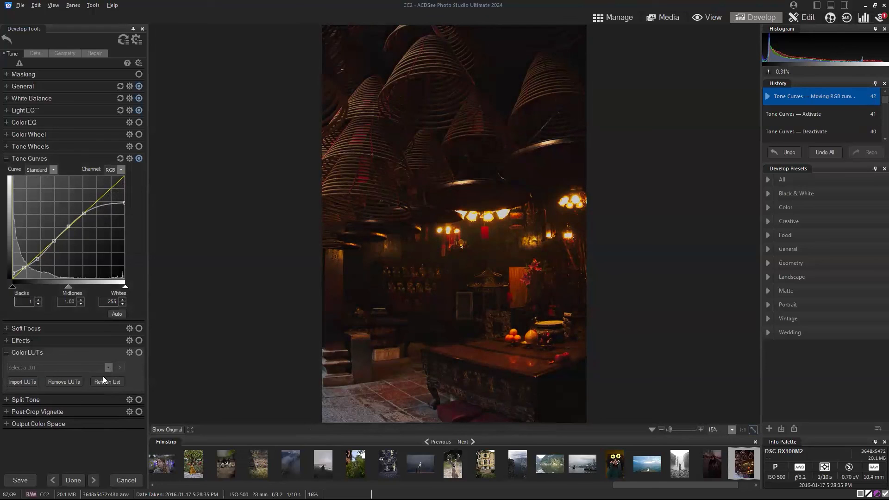
{"action": "left_click", "coordinate": [107, 377]}
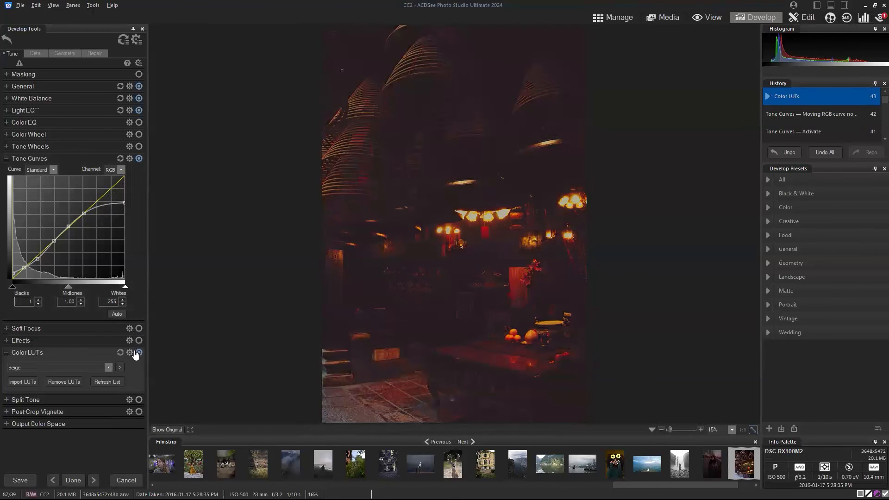
{"action": "left_click", "coordinate": [108, 368]}
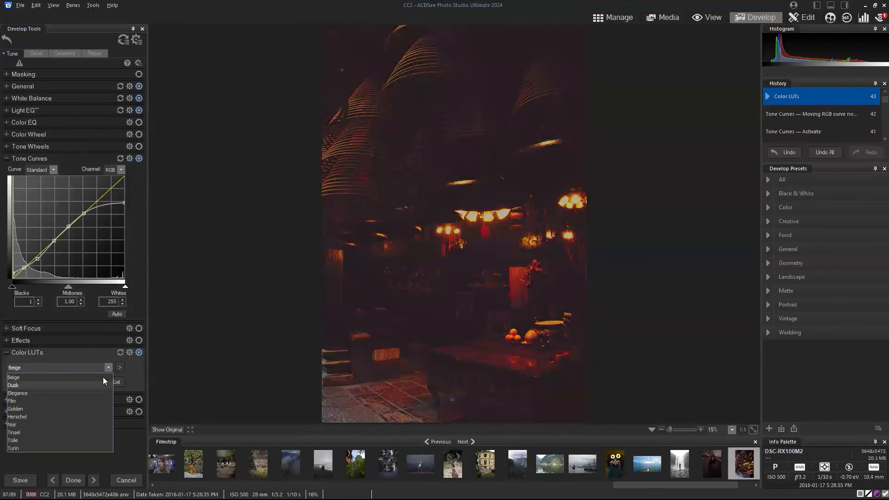
{"action": "left_click", "coordinate": [102, 385]}
{"action": "left_click", "coordinate": [107, 367]}
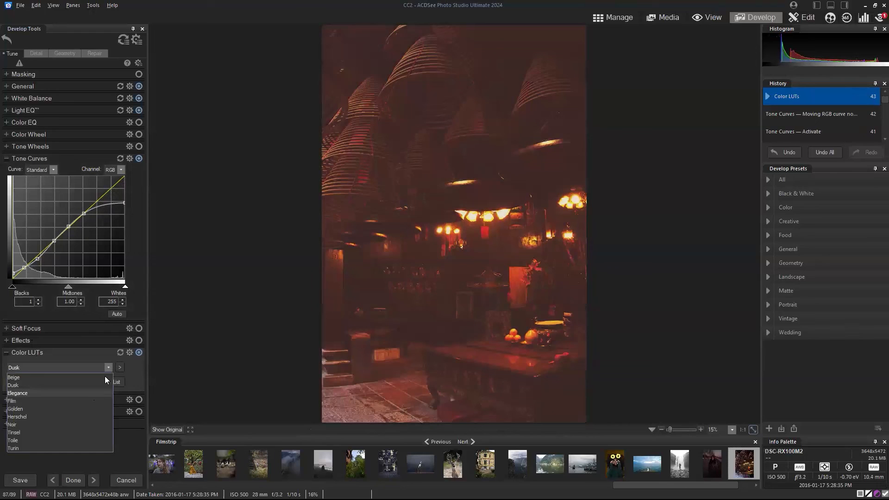
{"action": "key", "text": "Return"}
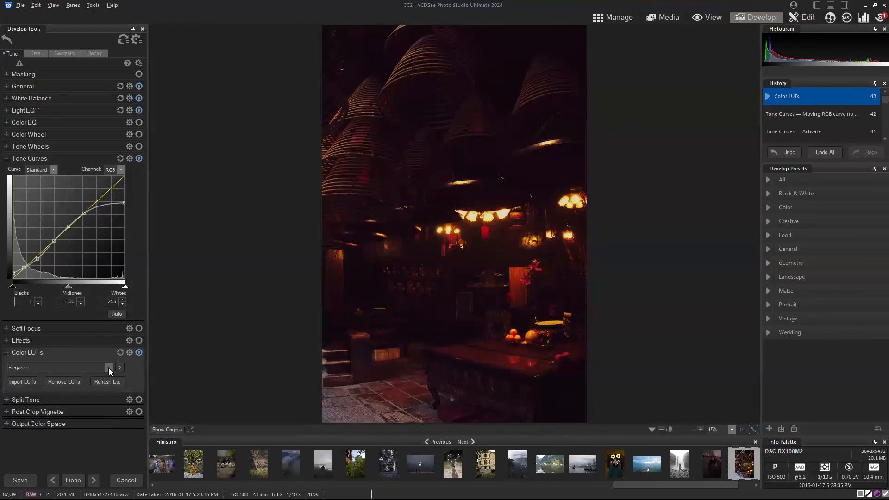
Reduce the opacity of the Elegance color LUT to 51, keeping the Normal blend mode.
{"action": "left_click", "coordinate": [121, 366]}
{"action": "left_click_drag", "start_coordinate": [202, 390], "coordinate": [172, 392]}
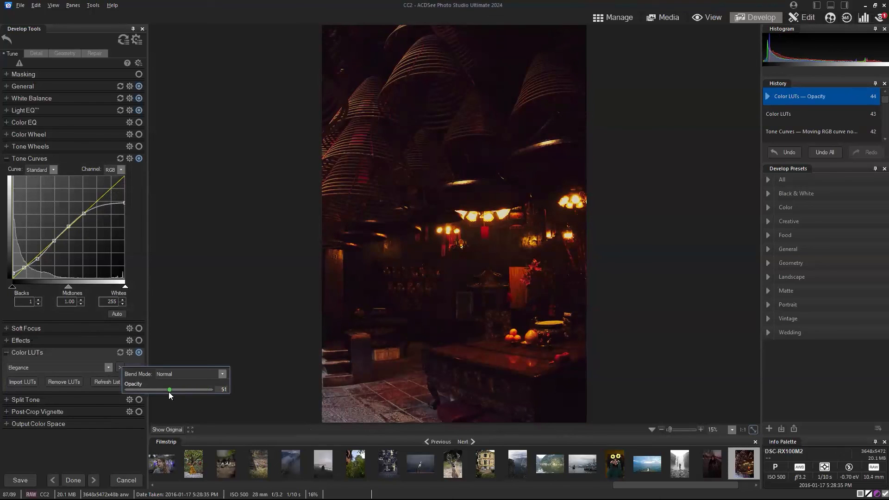
{"action": "left_click", "coordinate": [44, 442]}
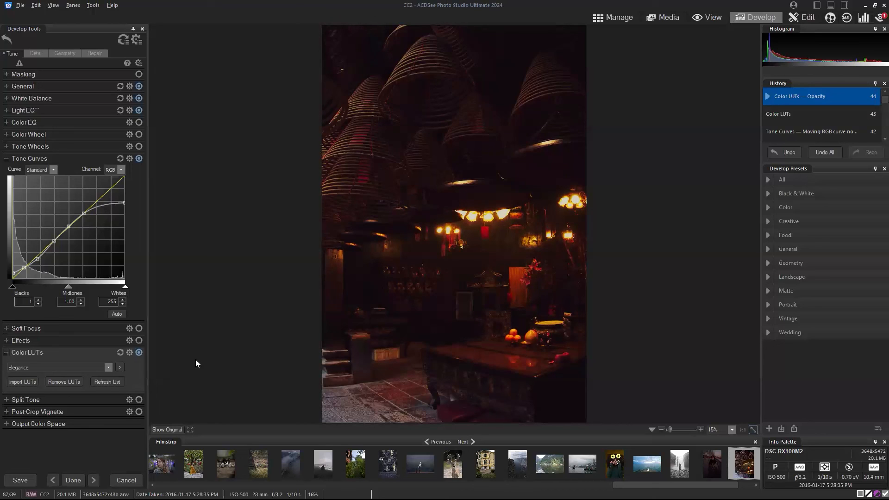
Compare the graded temple photo with the unedited original.
{"action": "left_click", "coordinate": [175, 430]}
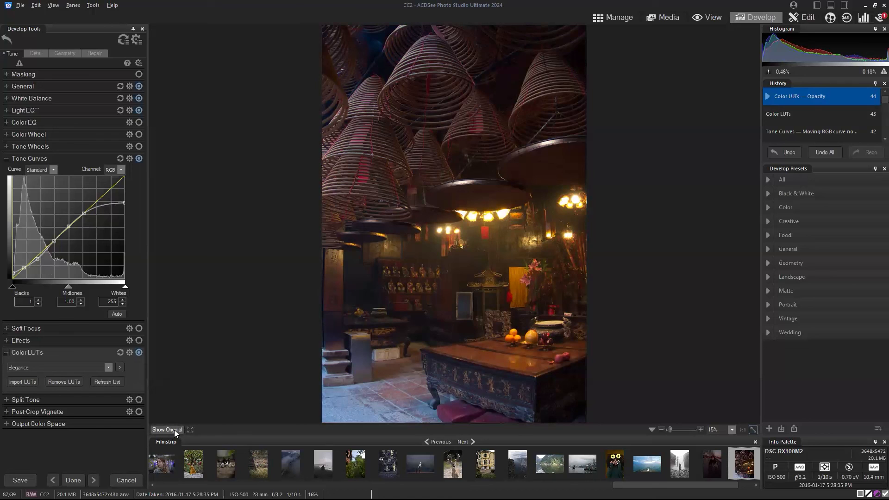
{"action": "left_click", "coordinate": [174, 429]}
{"action": "left_click_drag", "start_coordinate": [174, 430], "coordinate": [136, 336]}
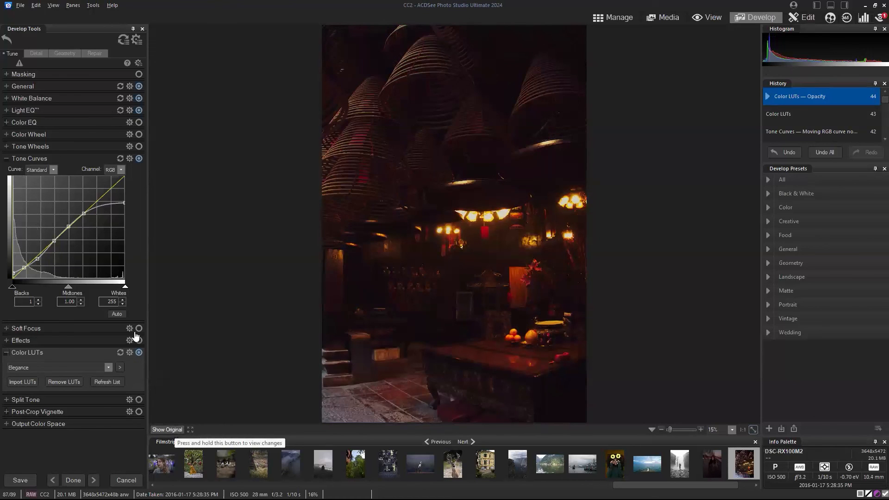
Darken the photo's edges with a post-crop vignette at strength -44, and compare the result with the original.
{"action": "left_click", "coordinate": [7, 160]}
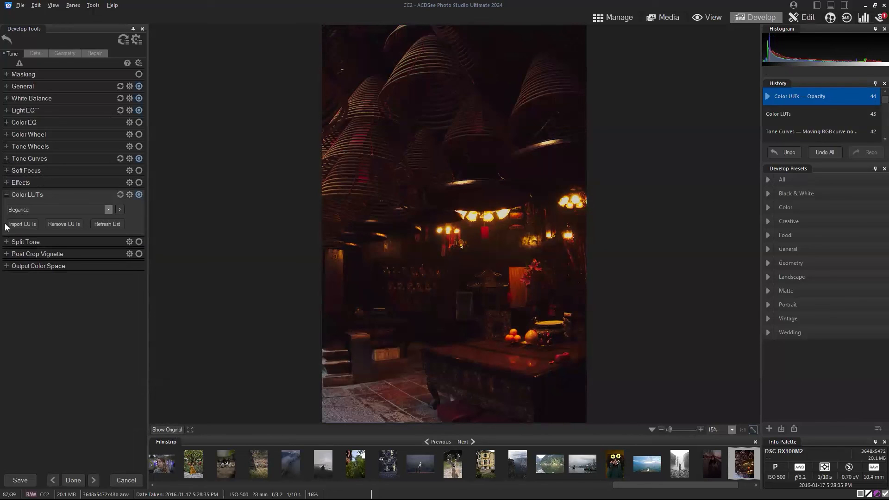
{"action": "left_click", "coordinate": [7, 254]}
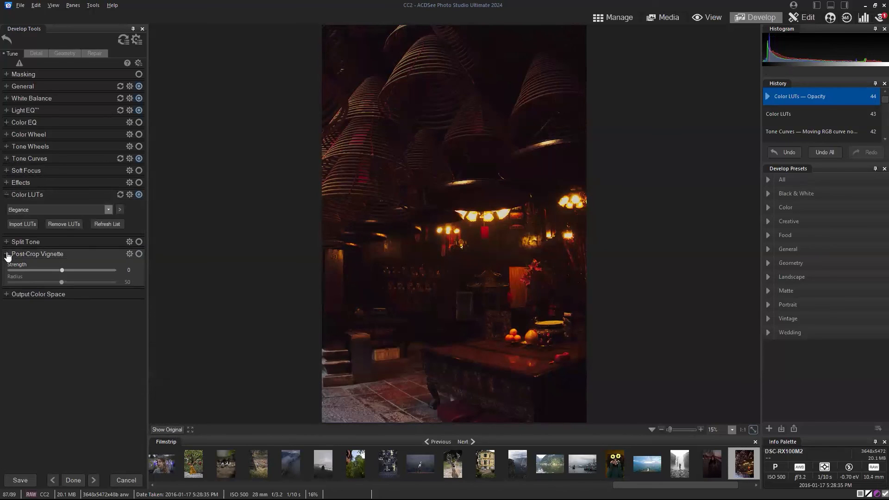
{"action": "left_click", "coordinate": [61, 270]}
{"action": "left_click_drag", "start_coordinate": [56, 270], "coordinate": [38, 270]}
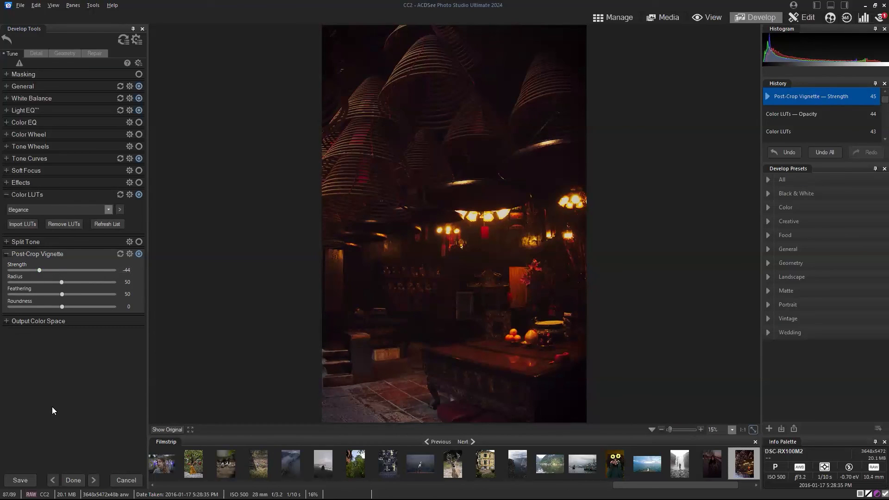
{"action": "left_click", "coordinate": [174, 430]}
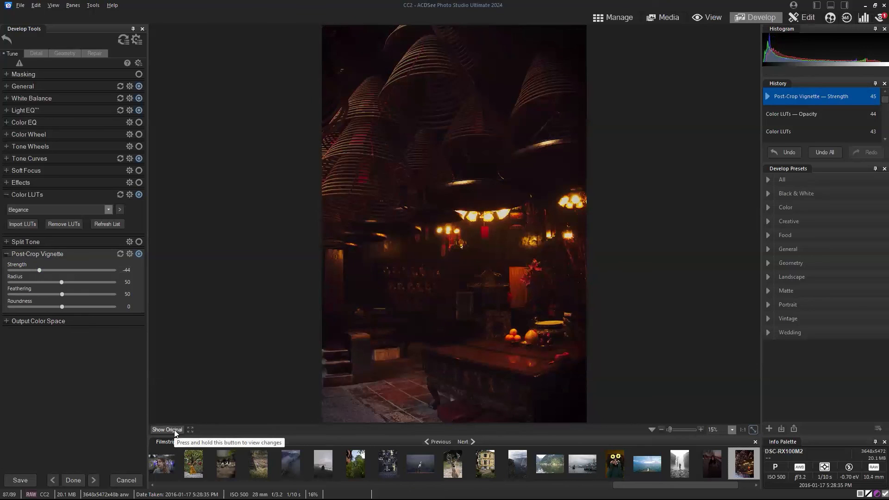
{"action": "left_click", "coordinate": [174, 430]}
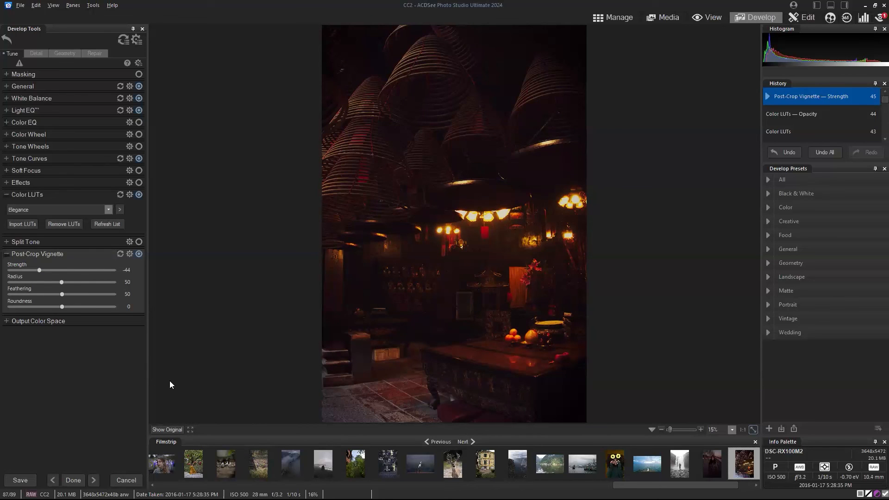
Tint the shadows slightly blue and the highlights slightly orange with the Tone Wheels, and check against the original.
{"action": "left_click", "coordinate": [7, 159]}
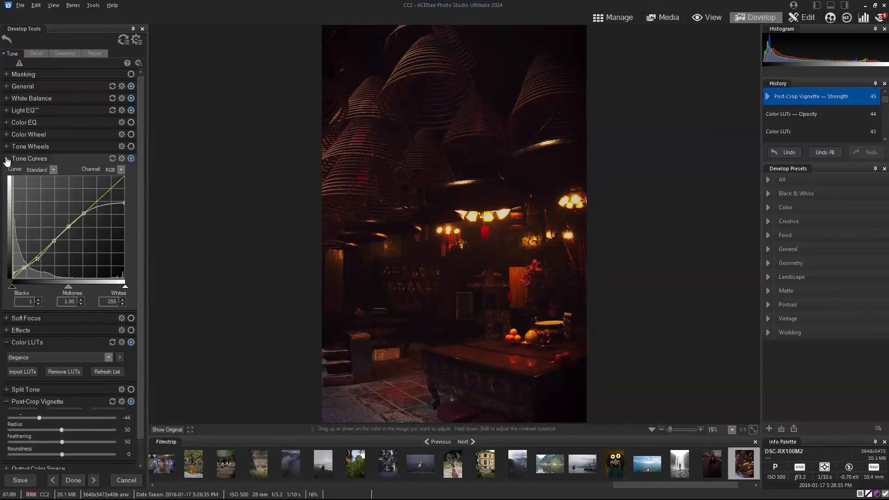
{"action": "left_click", "coordinate": [7, 146]}
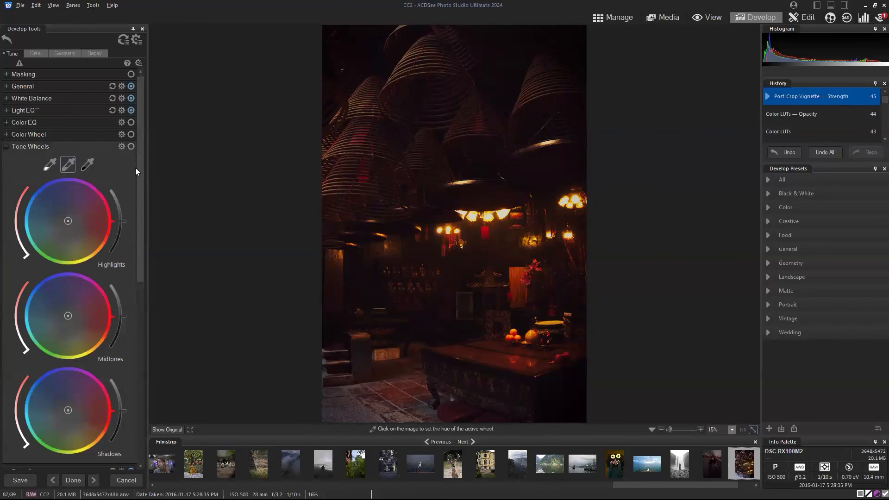
{"action": "left_click_drag", "start_coordinate": [140, 171], "coordinate": [145, 228]}
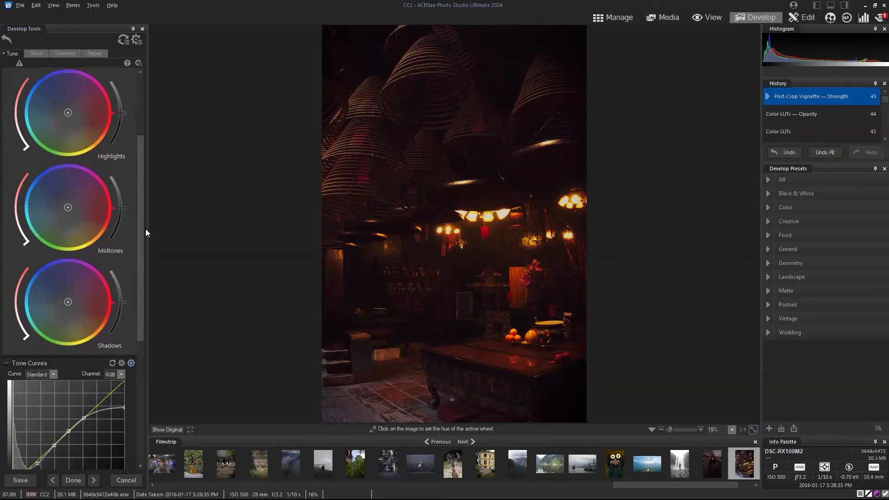
{"action": "left_click_drag", "start_coordinate": [143, 235], "coordinate": [143, 221]}
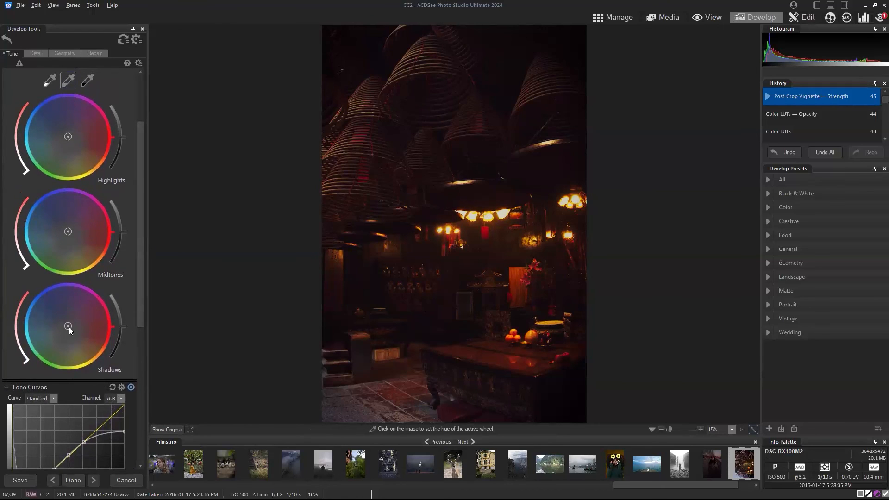
{"action": "mouse_move", "coordinate": [70, 328]}
{"action": "left_mouse_down"}
{"action": "mouse_move", "coordinate": [80, 327]}
{"action": "mouse_move", "coordinate": [54, 309]}
{"action": "mouse_move", "coordinate": [82, 331]}
{"action": "mouse_move", "coordinate": [60, 323]}
{"action": "left_mouse_up"}
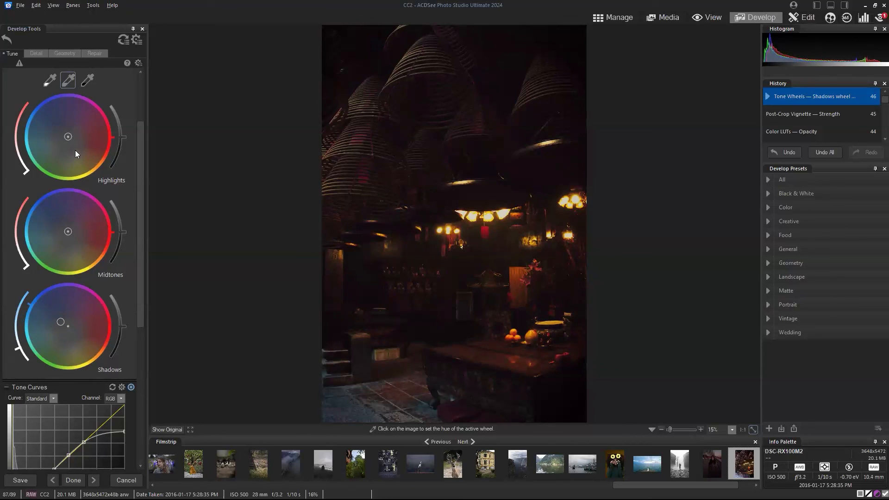
{"action": "left_click_drag", "start_coordinate": [69, 137], "coordinate": [74, 142]}
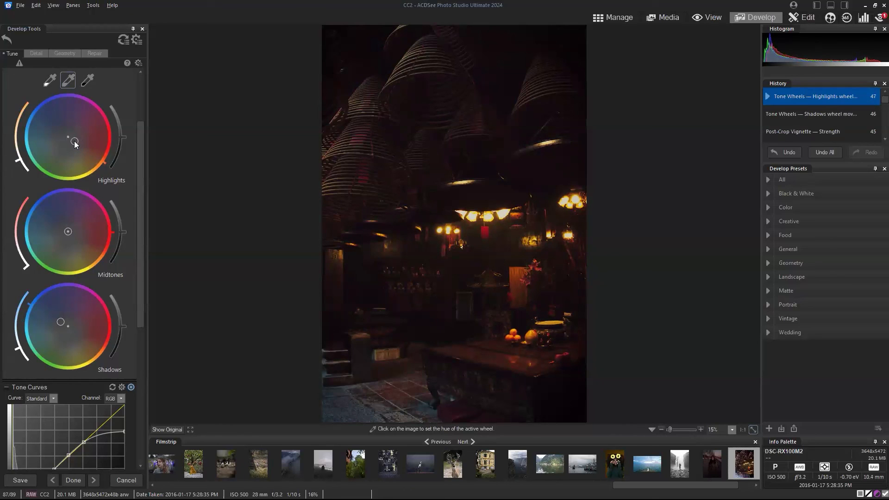
{"action": "left_click", "coordinate": [166, 429]}
{"action": "left_click_drag", "start_coordinate": [140, 133], "coordinate": [141, 68]}
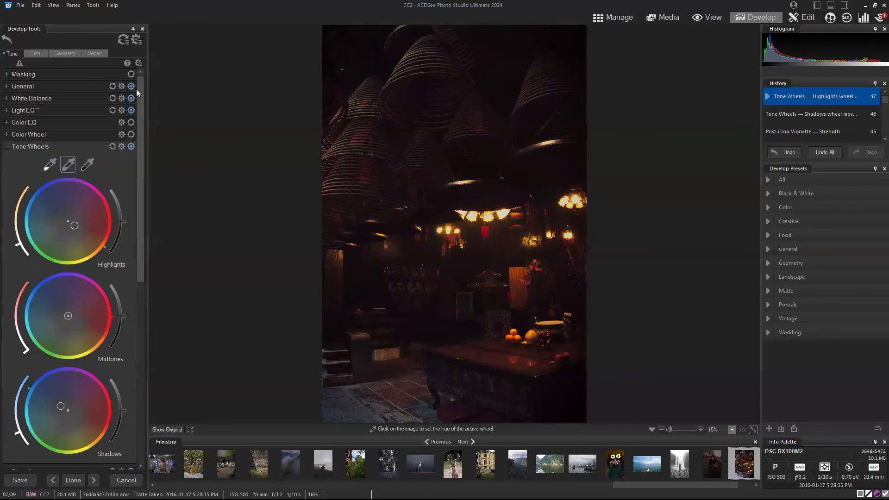
{"action": "left_click_drag", "start_coordinate": [140, 94], "coordinate": [153, 287]}
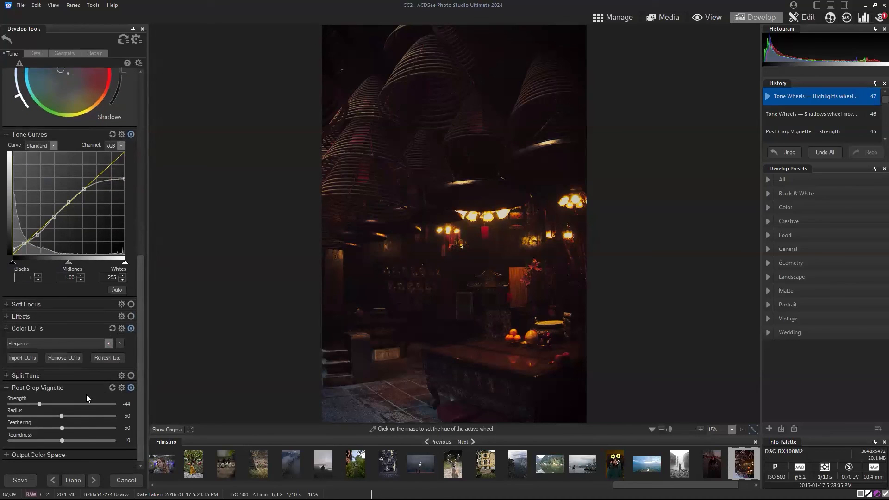
{"action": "left_click", "coordinate": [121, 391]}
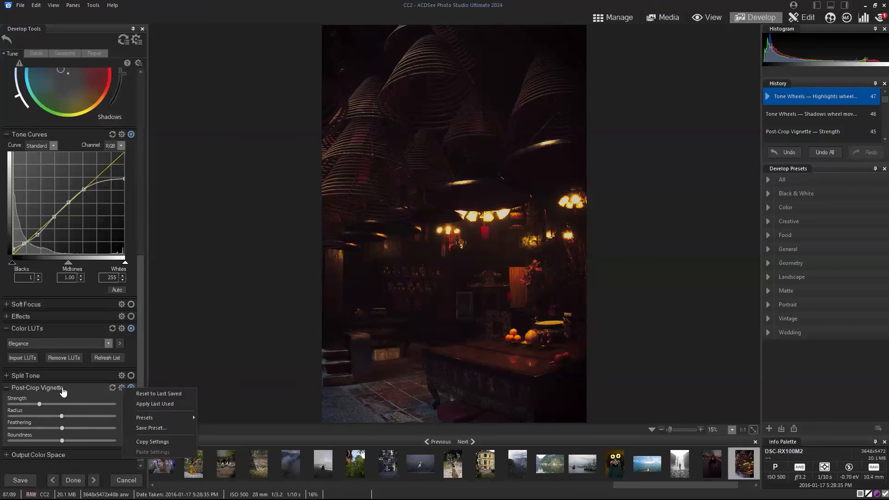
{"action": "left_click", "coordinate": [61, 388]}
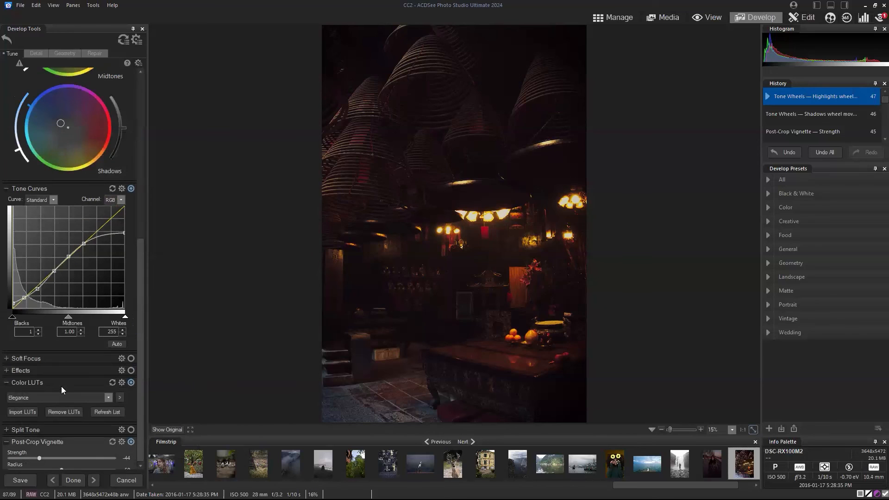
{"action": "left_click", "coordinate": [6, 442]}
{"action": "left_click_drag", "start_coordinate": [138, 423], "coordinate": [140, 459]}
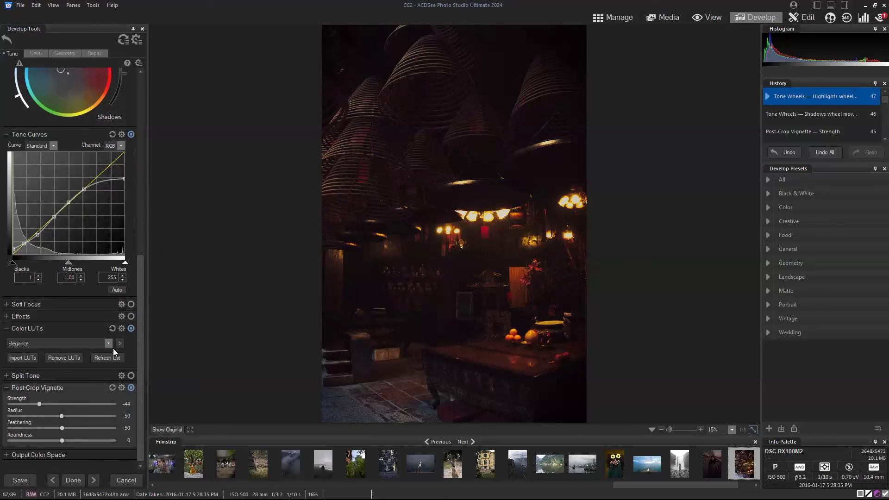
Deactivate the Tone Wheels adjustment and collapse its group.
{"action": "left_click_drag", "start_coordinate": [143, 274], "coordinate": [145, 113]}
{"action": "left_click", "coordinate": [131, 110]}
{"action": "left_click", "coordinate": [20, 111]}
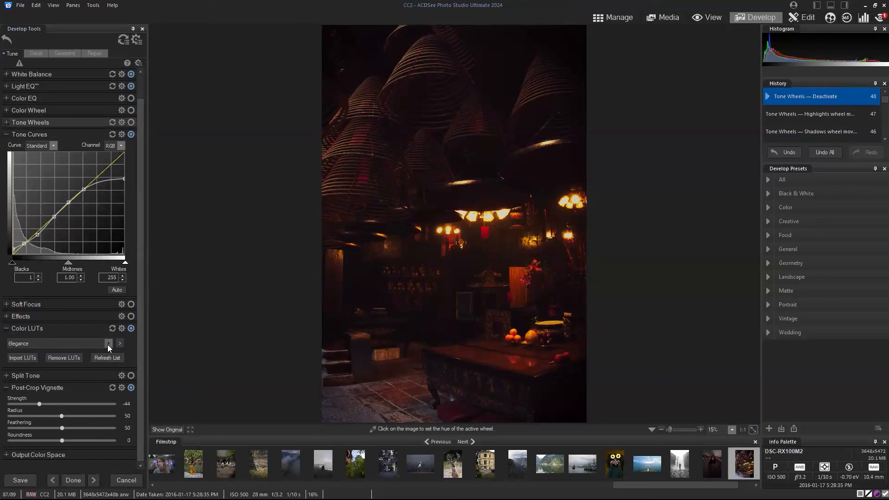
Switch the color LUT to Film and reduce its opacity to roughly half.
{"action": "left_click", "coordinate": [108, 344]}
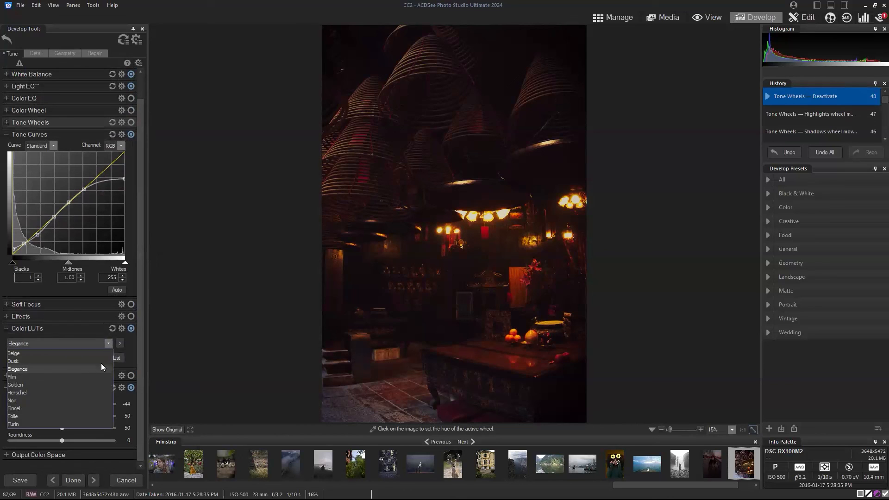
{"action": "left_click", "coordinate": [96, 379]}
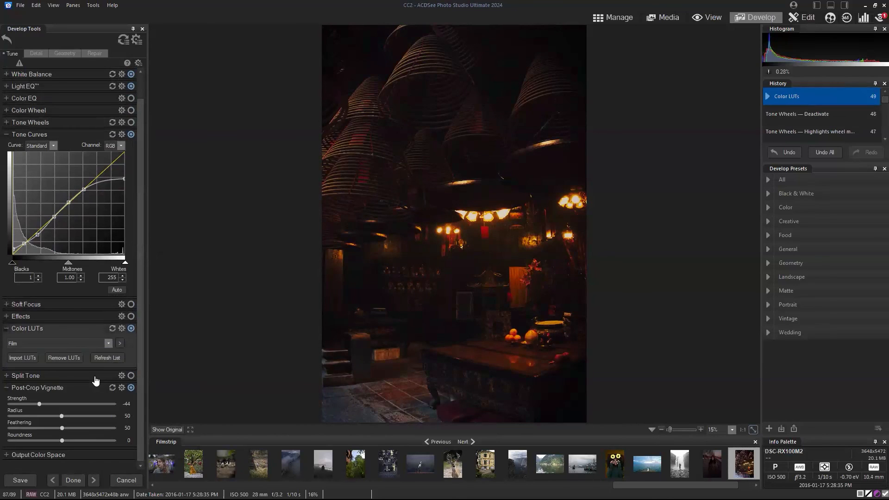
{"action": "mouse_move", "coordinate": [161, 363]}
{"action": "left_mouse_down"}
{"action": "mouse_move", "coordinate": [144, 363]}
{"action": "mouse_move", "coordinate": [171, 364]}
{"action": "left_mouse_up"}
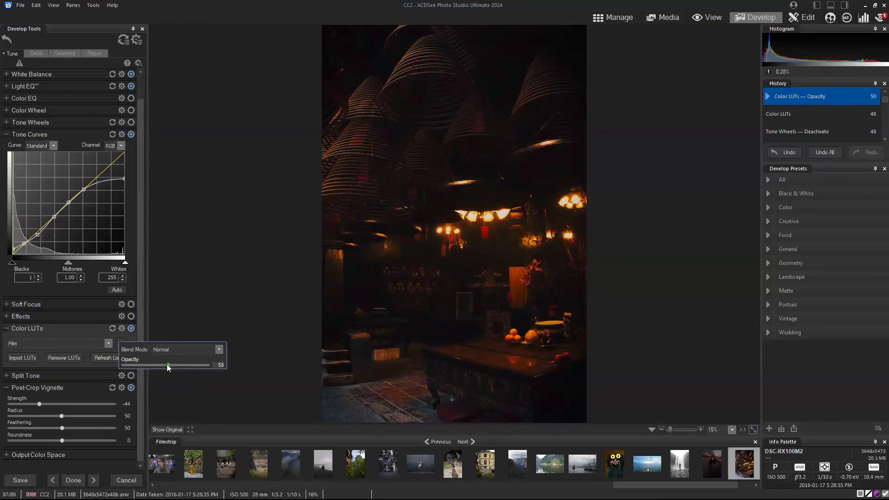
{"action": "left_click_drag", "start_coordinate": [165, 365], "coordinate": [163, 365]}
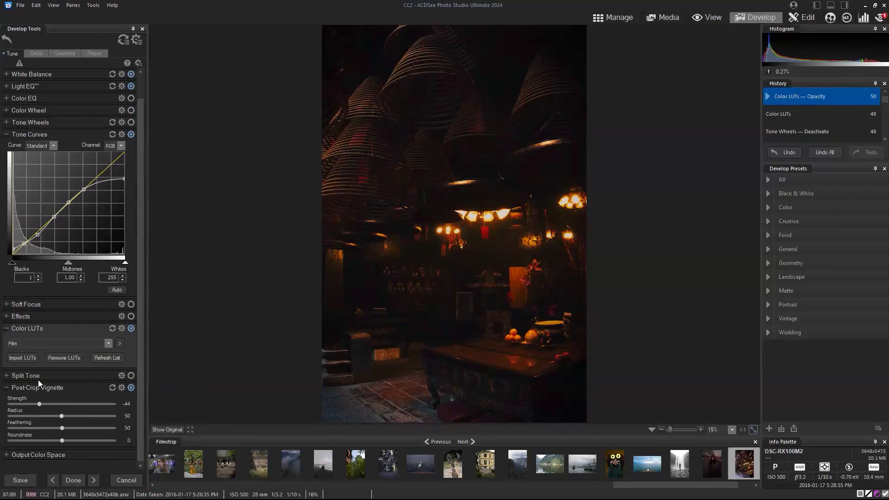
Add film grain to the photo in the Effects group with a grain amount of 40.
{"action": "left_click", "coordinate": [6, 316]}
{"action": "left_click", "coordinate": [7, 134]}
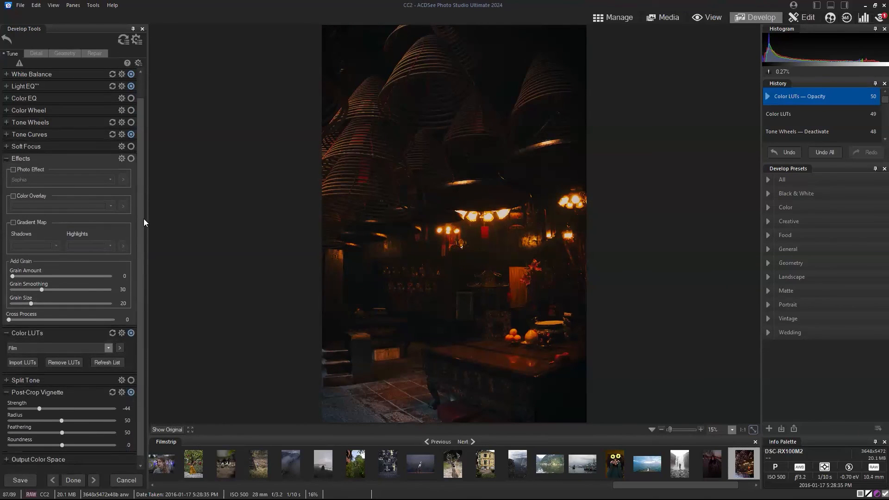
{"action": "left_click_drag", "start_coordinate": [25, 268], "coordinate": [44, 269]}
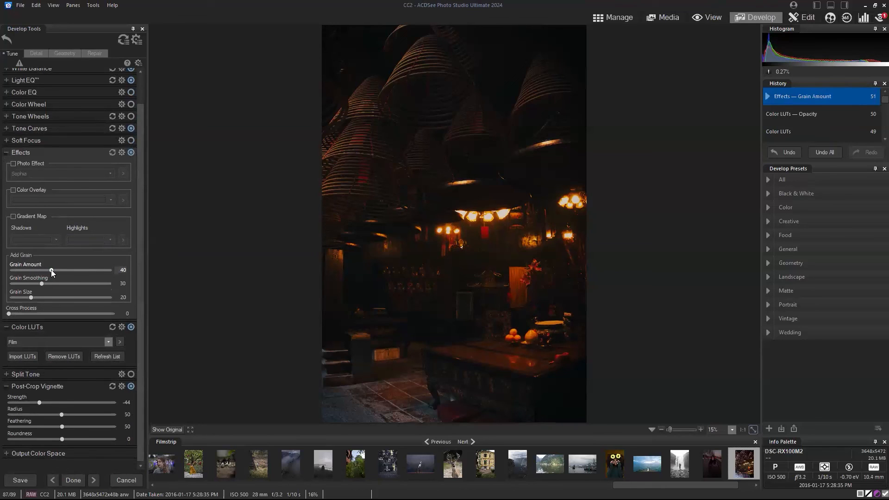
Compare the finished grade, including the Film LUT and grain, with the original photo.
{"action": "left_click", "coordinate": [163, 430]}
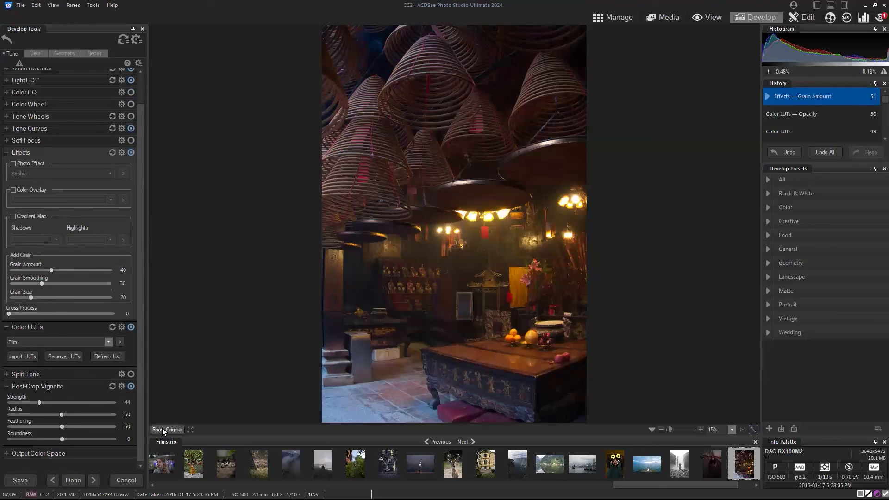
{"action": "left_click_drag", "start_coordinate": [162, 429], "coordinate": [162, 429]}
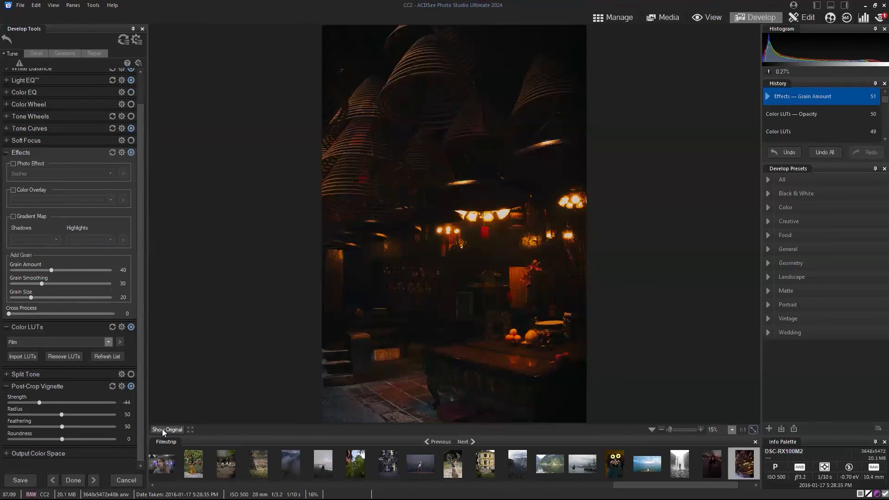
{"action": "left_click", "coordinate": [163, 430]}
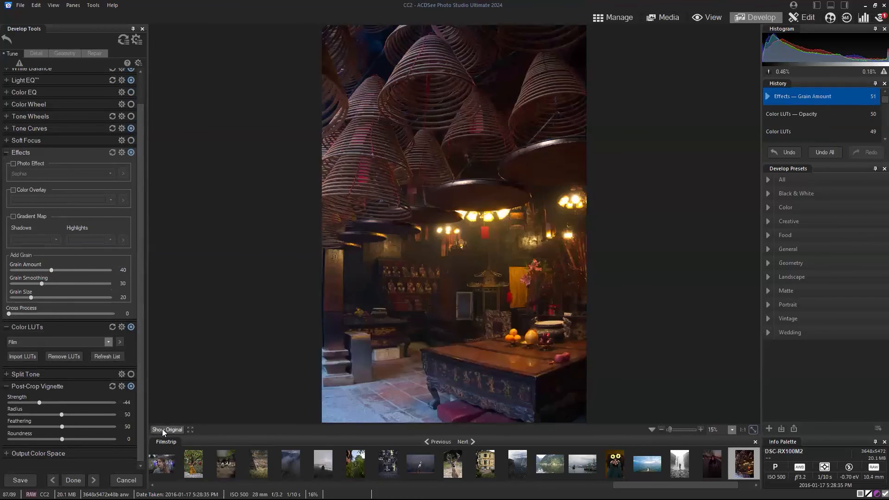
Compare the finished grade with the original photo and collapse the Effects group.
{"action": "left_click_drag", "start_coordinate": [162, 428], "coordinate": [162, 429]}
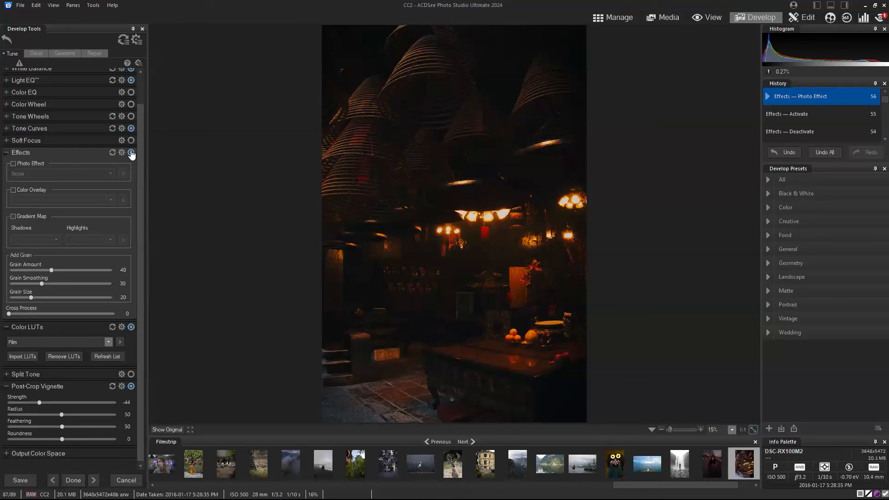
{"action": "scroll", "coordinate": [2, 175], "scroll_direction": "up", "scroll_amount": 1}
{"action": "left_click", "coordinate": [6, 183]}
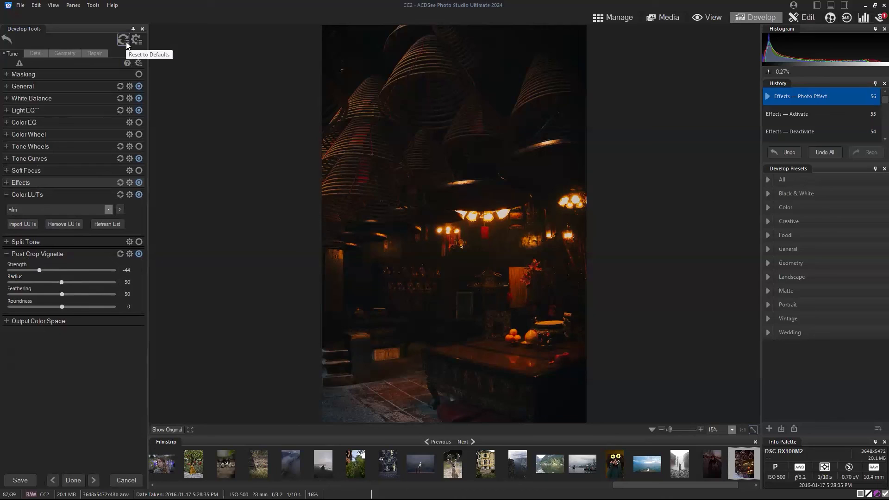
Reset all develop adjustments to their defaults, and undo that reset.
{"action": "left_click", "coordinate": [138, 64]}
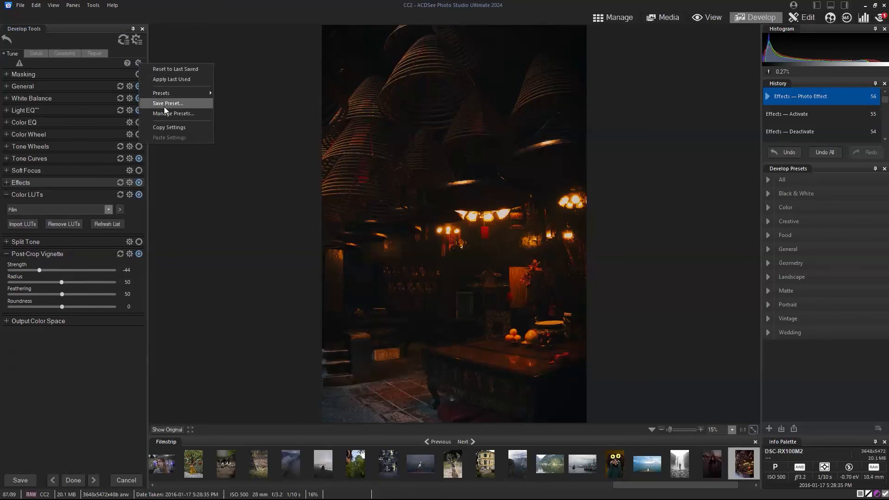
{"action": "left_click", "coordinate": [138, 51]}
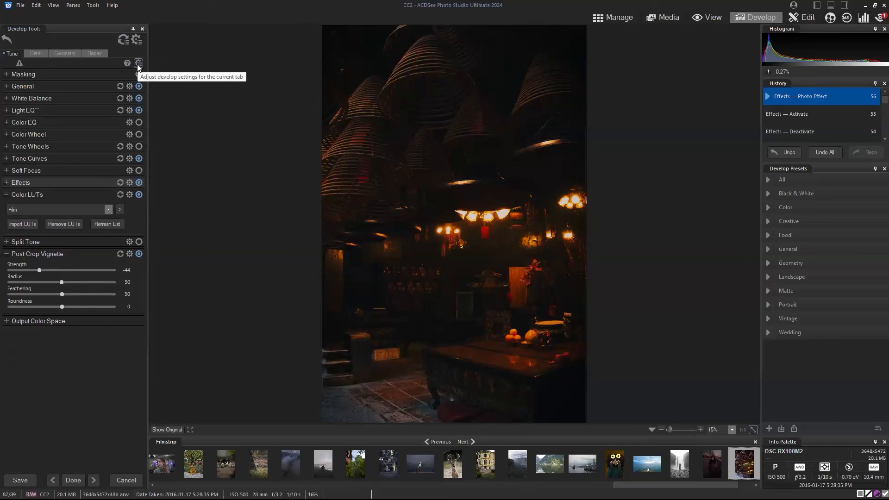
{"action": "left_click", "coordinate": [124, 41]}
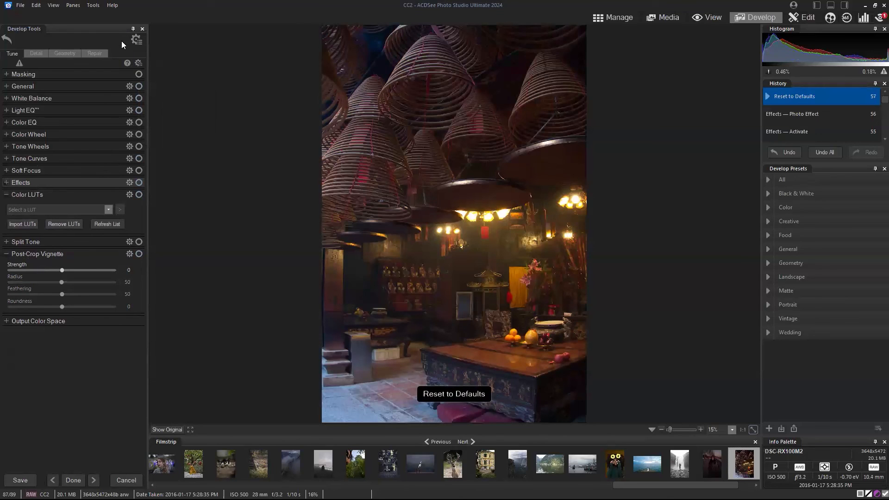
{"action": "key", "text": "ctrl+z"}
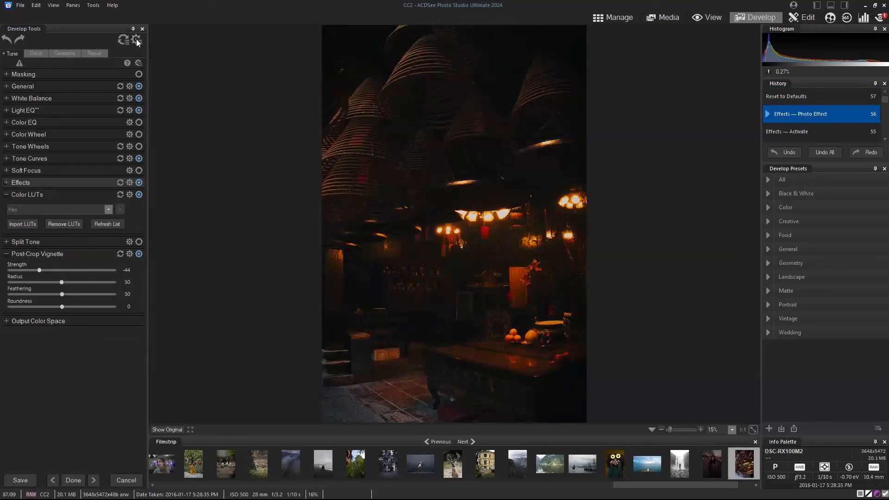
Save all current develop settings as a preset named filmLook.
{"action": "left_click", "coordinate": [136, 40]}
{"action": "left_click", "coordinate": [155, 98]}
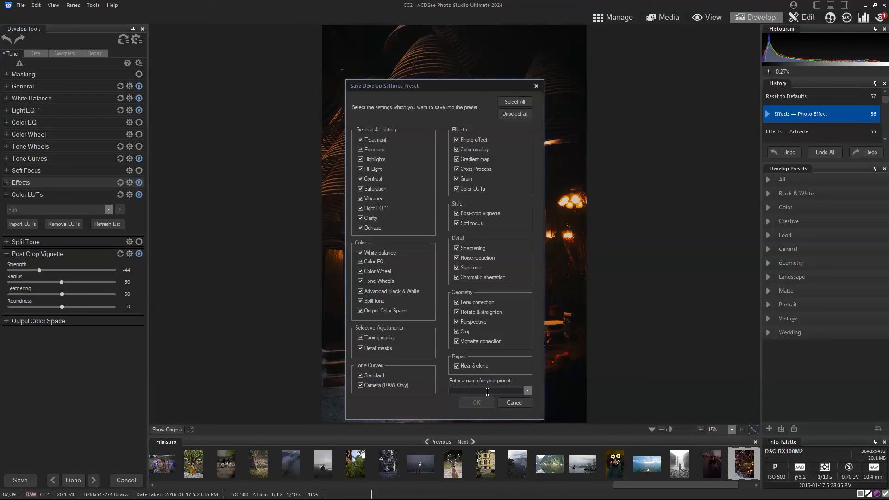
{"action": "type", "text": "flimLook"}
{"action": "left_click", "coordinate": [478, 401]}
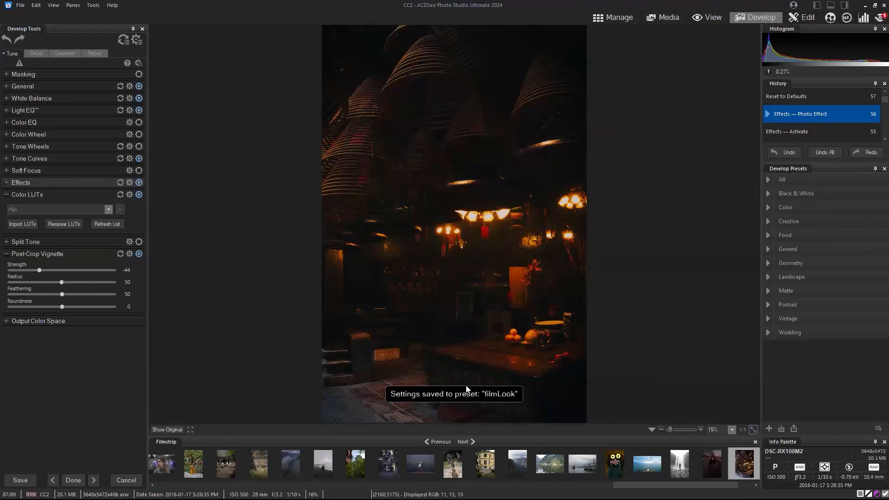
Look through the available develop presets for filmLook without applying one, and finish developing the photo with its changes applied.
{"action": "left_click", "coordinate": [137, 39]}
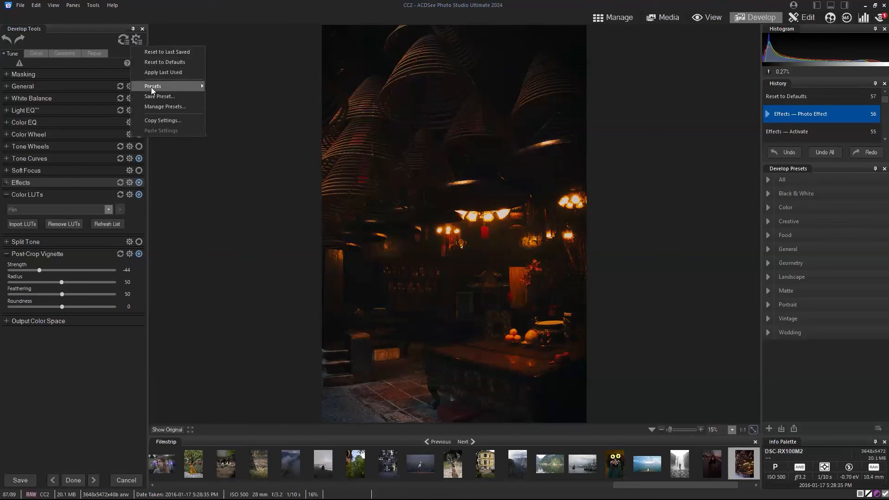
{"action": "mouse_move", "coordinate": [151, 87]}
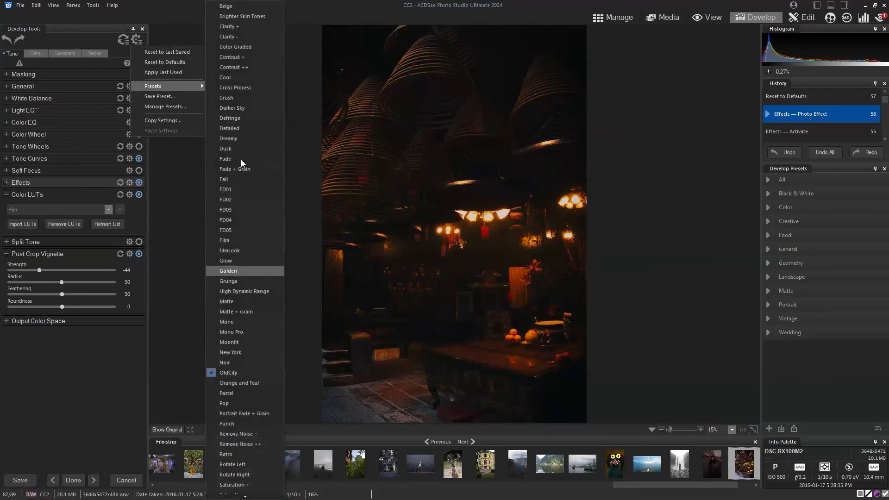
{"action": "scroll", "coordinate": [258, 354], "scroll_direction": "down", "scroll_amount": 3}
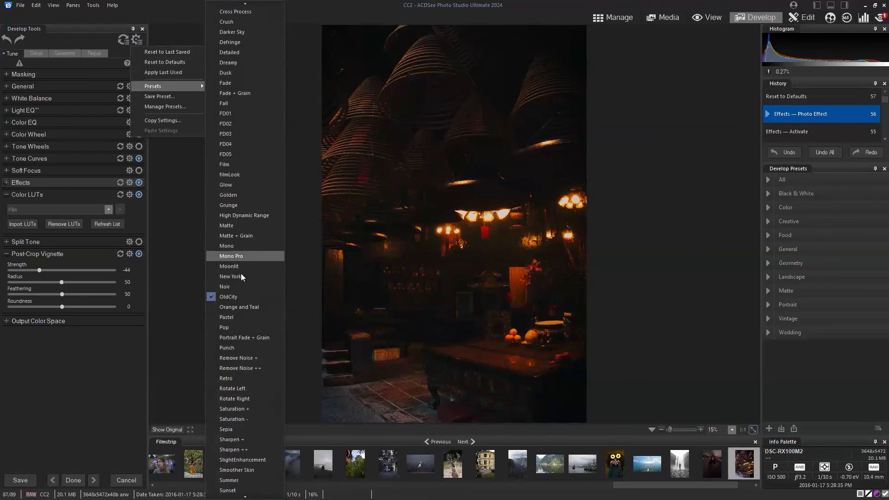
{"action": "key", "text": "Escape"}
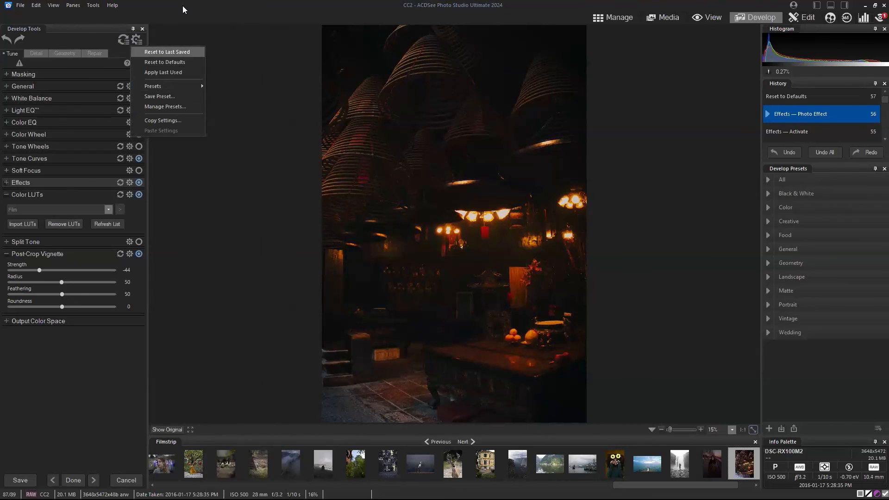
{"action": "key", "text": "Escape"}
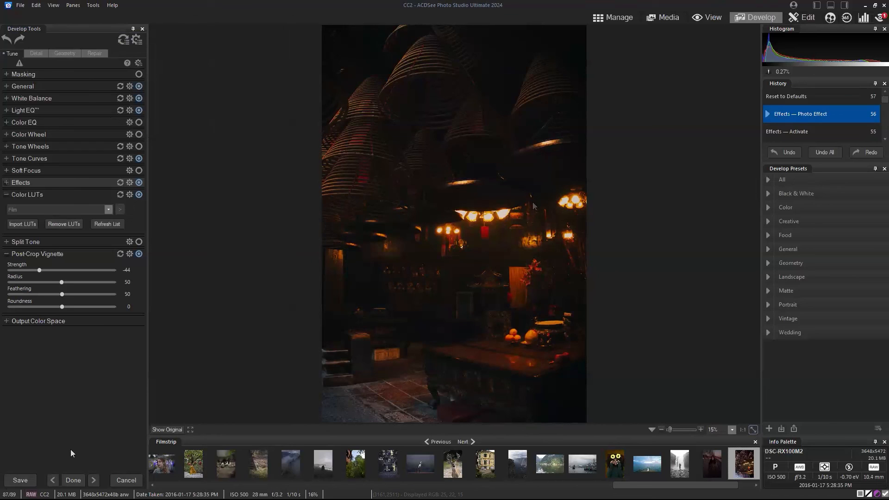
{"action": "left_click", "coordinate": [73, 481]}
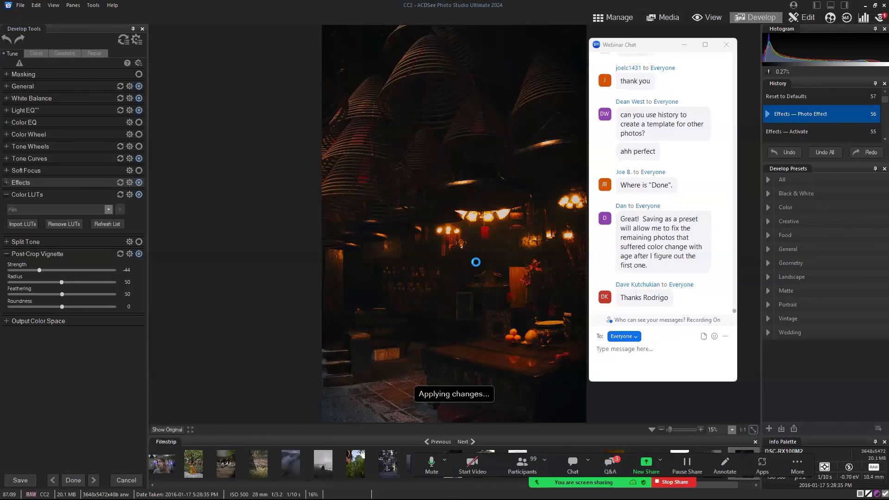